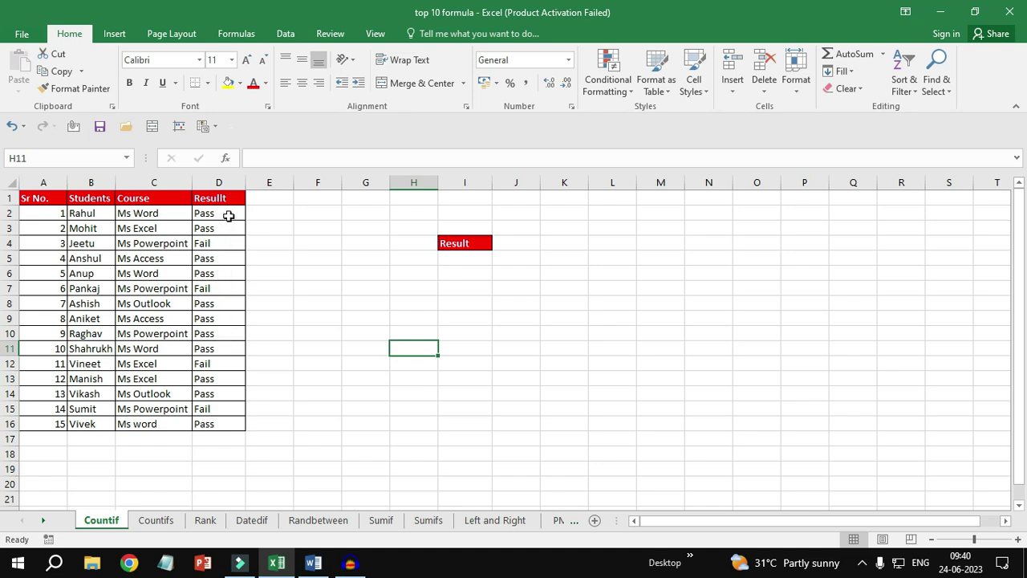
Step: Enter =COUNTIF(D2:D16,"Pass") in cell I5 to count the students who passed
{"action": "left_click", "coordinate": [229, 215]}
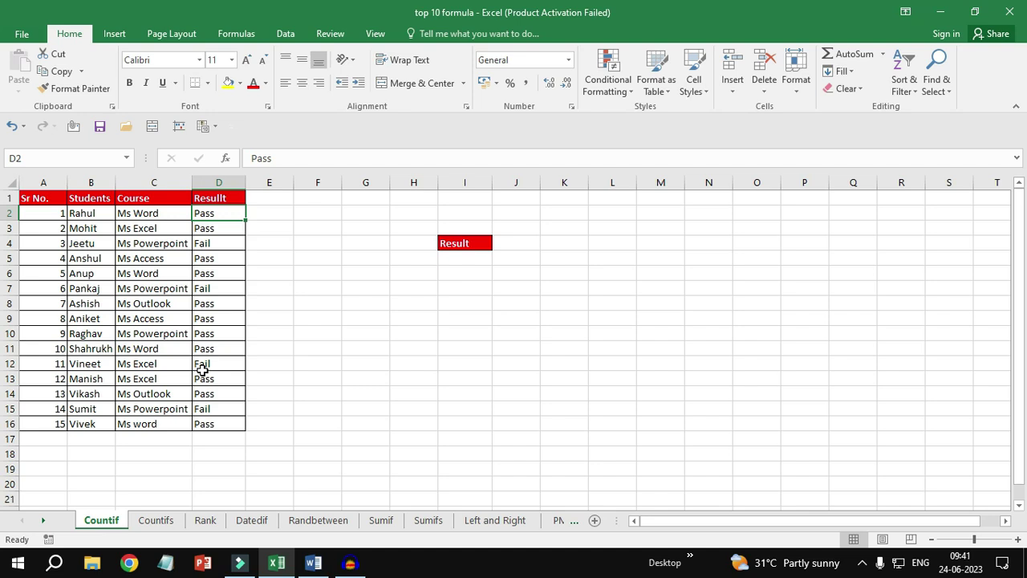
{"action": "left_click", "coordinate": [460, 259]}
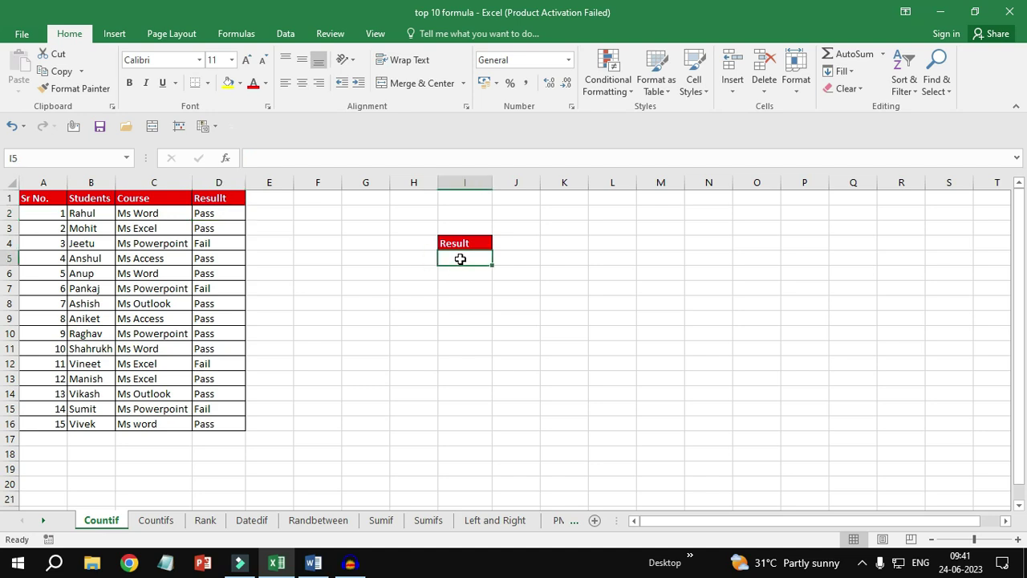
{"action": "type", "text": "=co"}
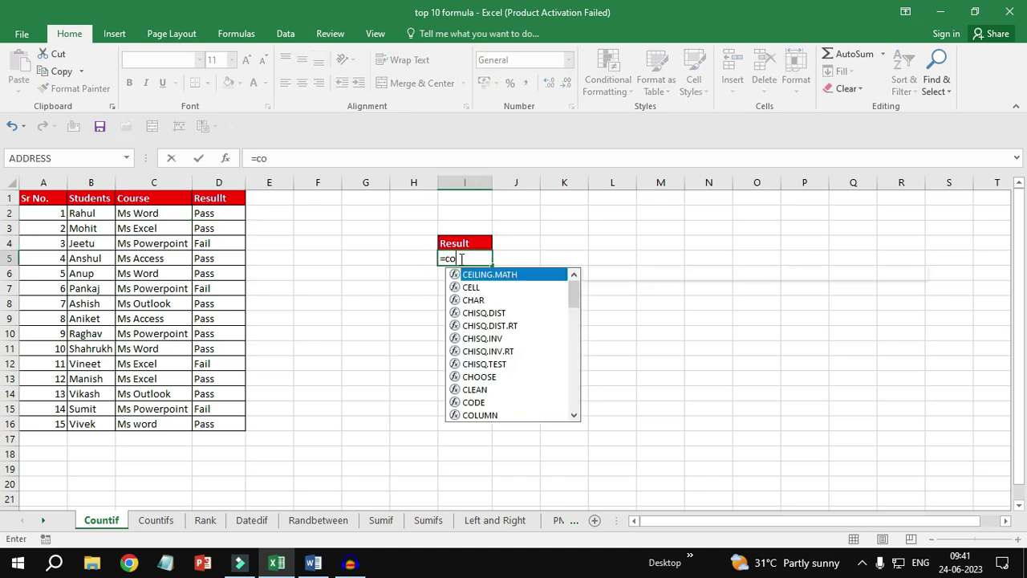
{"action": "type", "text": "untif"}
{"action": "key", "text": "Tab"}
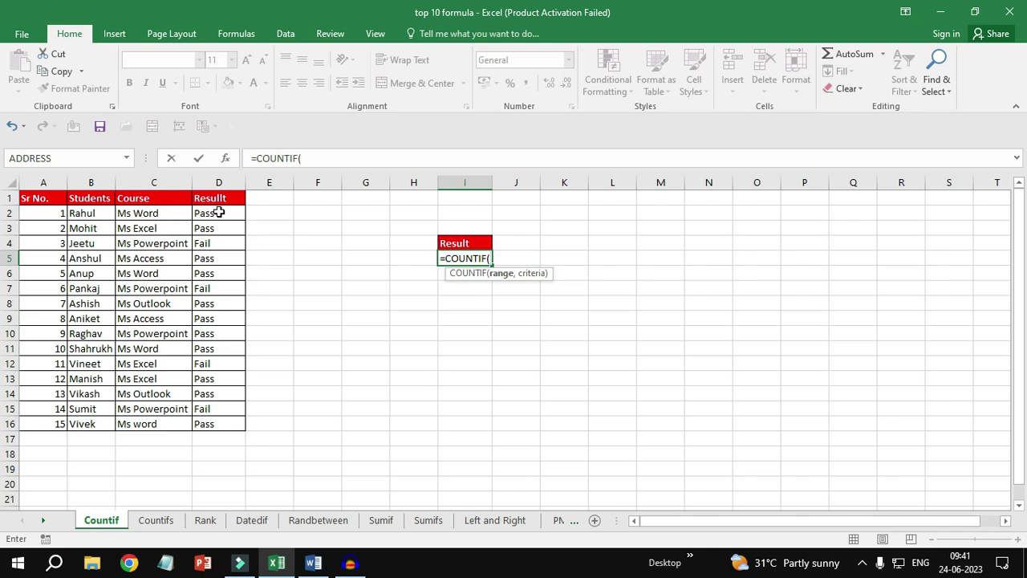
{"action": "left_click_drag", "start_coordinate": [219, 213], "coordinate": [219, 425]}
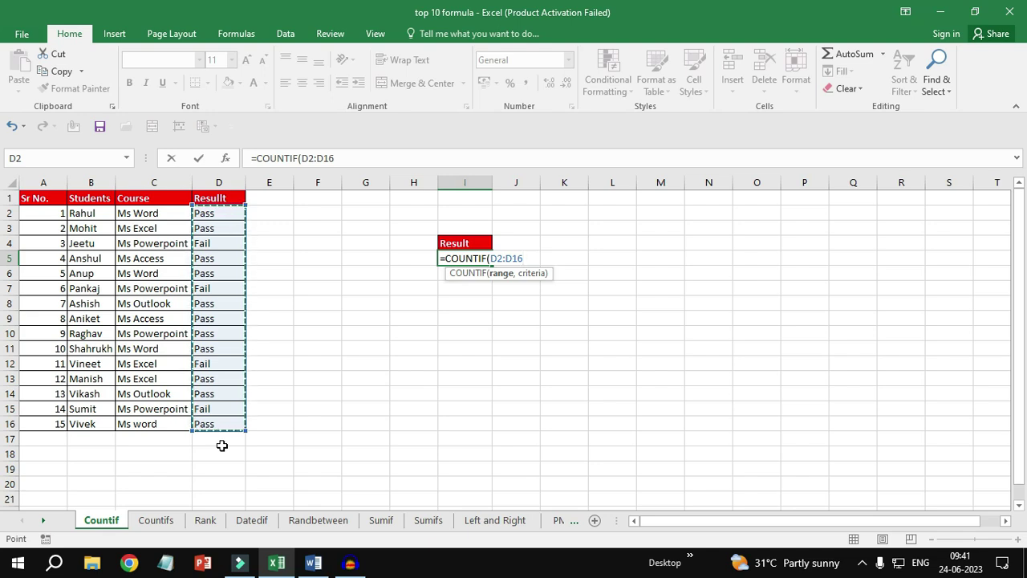
{"action": "type", "text": ","}
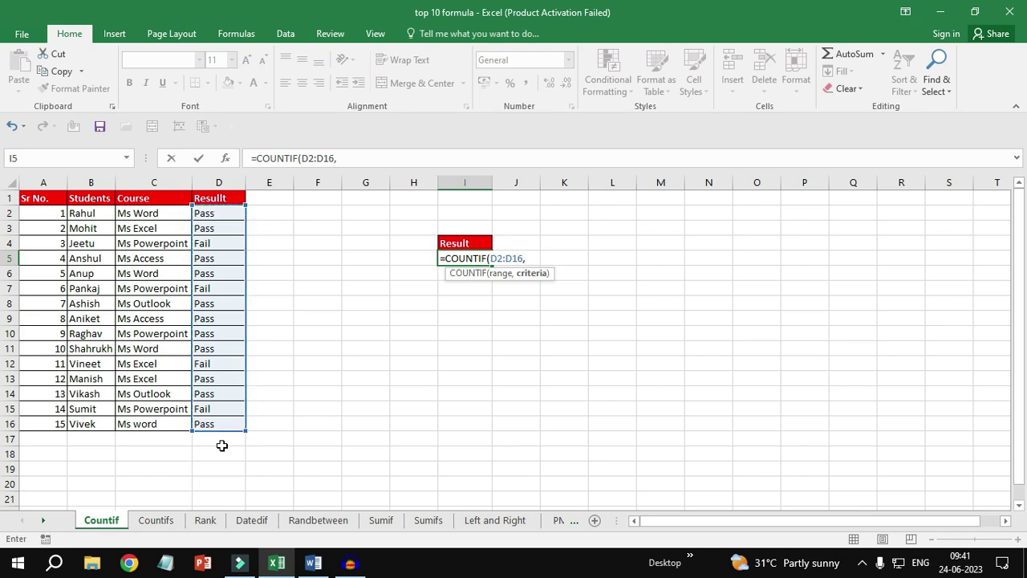
{"action": "type", "text": "\""}
{"action": "type", "text": "Pass"}
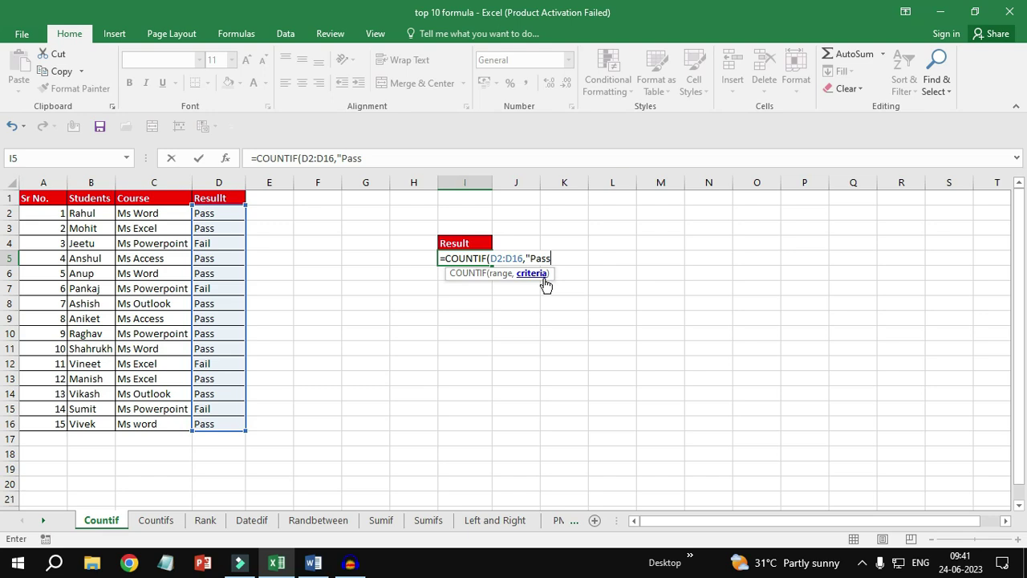
{"action": "type", "text": "\")"}
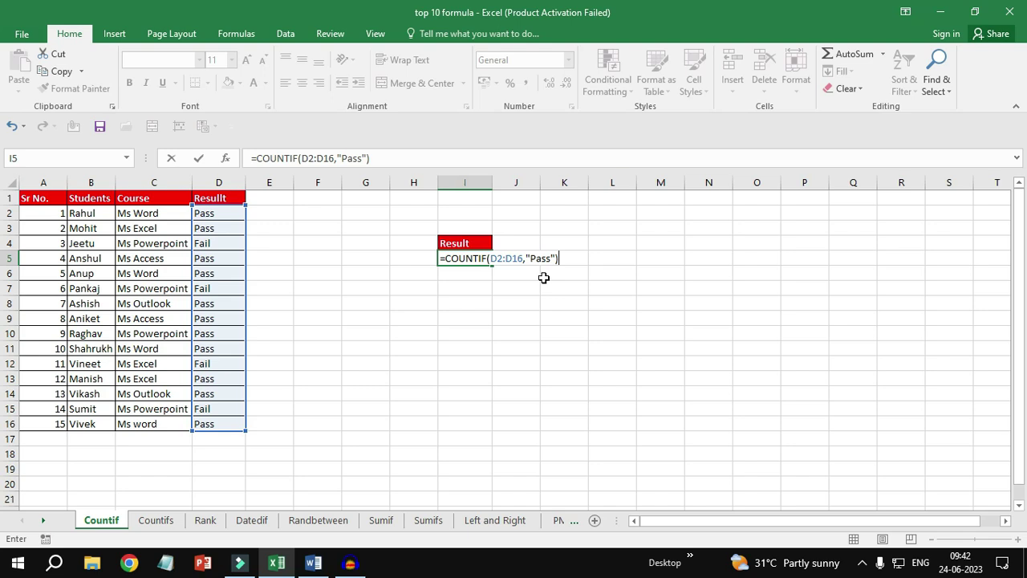
{"action": "key", "text": "Return"}
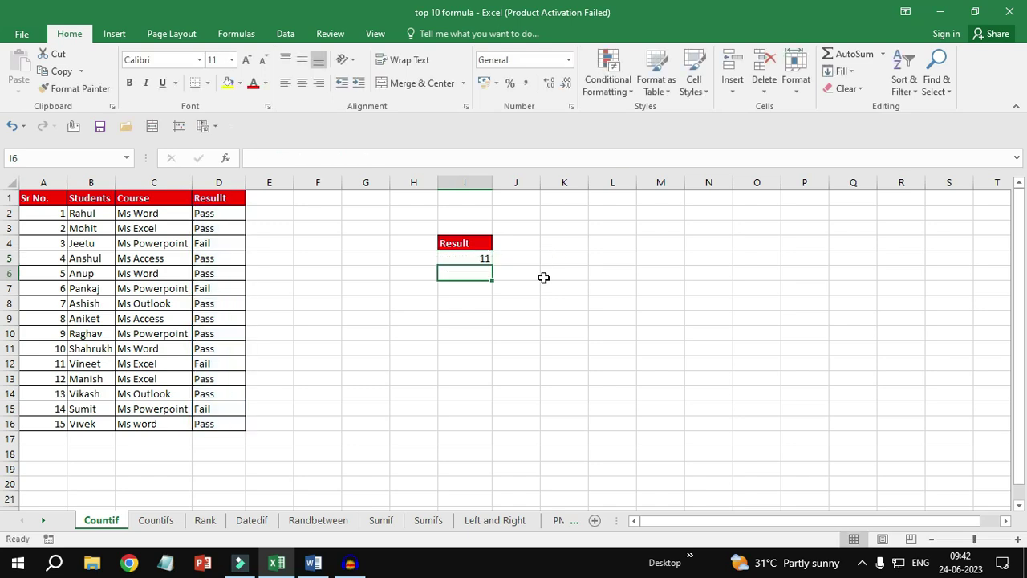
Step: Check the count in I5 against the individual Pass entries in column D
{"action": "left_click", "coordinate": [463, 257]}
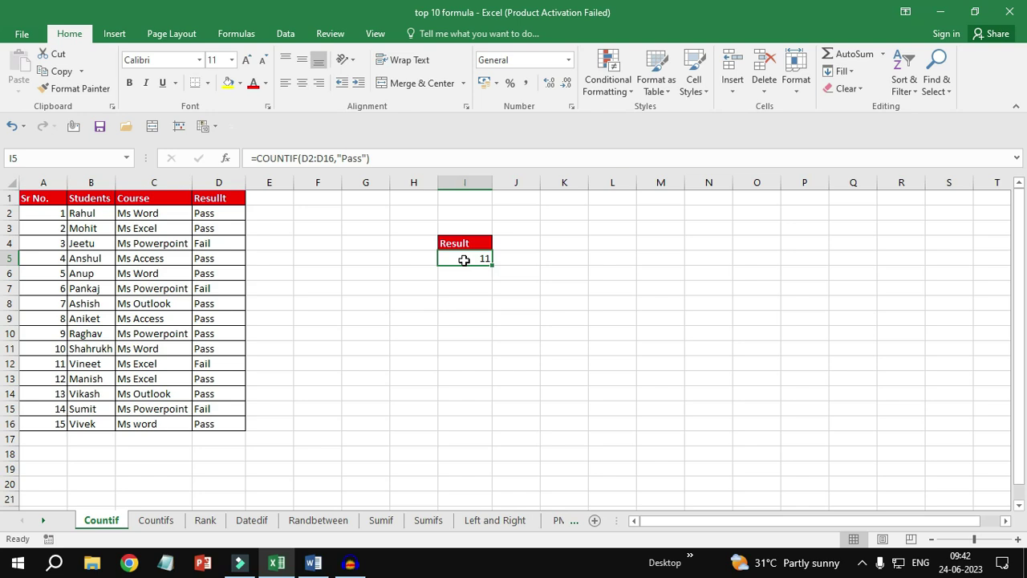
{"action": "left_click", "coordinate": [226, 213]}
{"action": "left_click", "coordinate": [224, 232]}
{"action": "left_click", "coordinate": [225, 259]}
{"action": "left_click", "coordinate": [224, 275]}
{"action": "left_click", "coordinate": [227, 289]}
{"action": "left_click", "coordinate": [228, 305]}
{"action": "left_click", "coordinate": [229, 321]}
{"action": "left_click", "coordinate": [229, 334]}
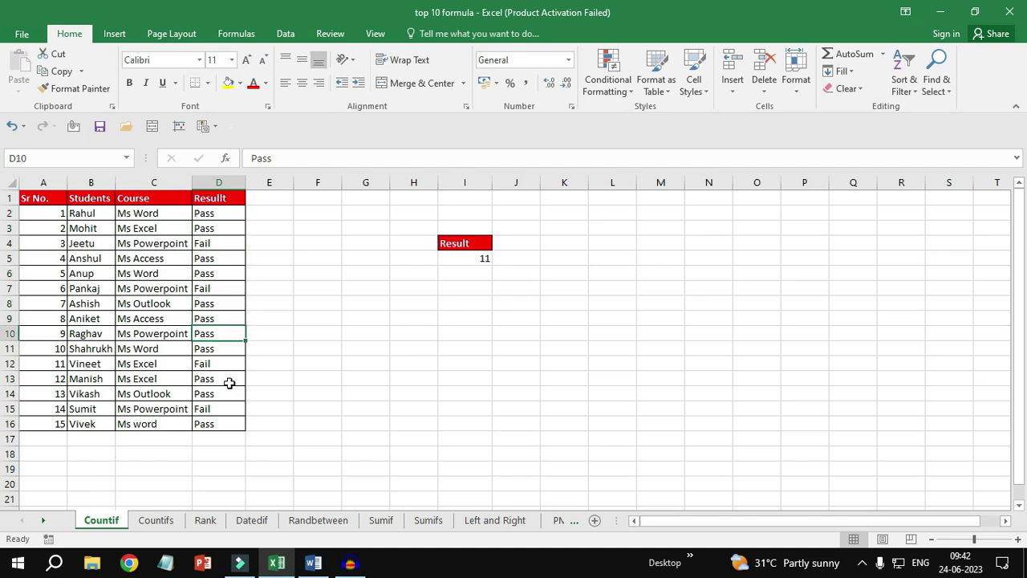
{"action": "left_click", "coordinate": [229, 350]}
{"action": "left_click", "coordinate": [225, 393]}
{"action": "left_click", "coordinate": [225, 424]}
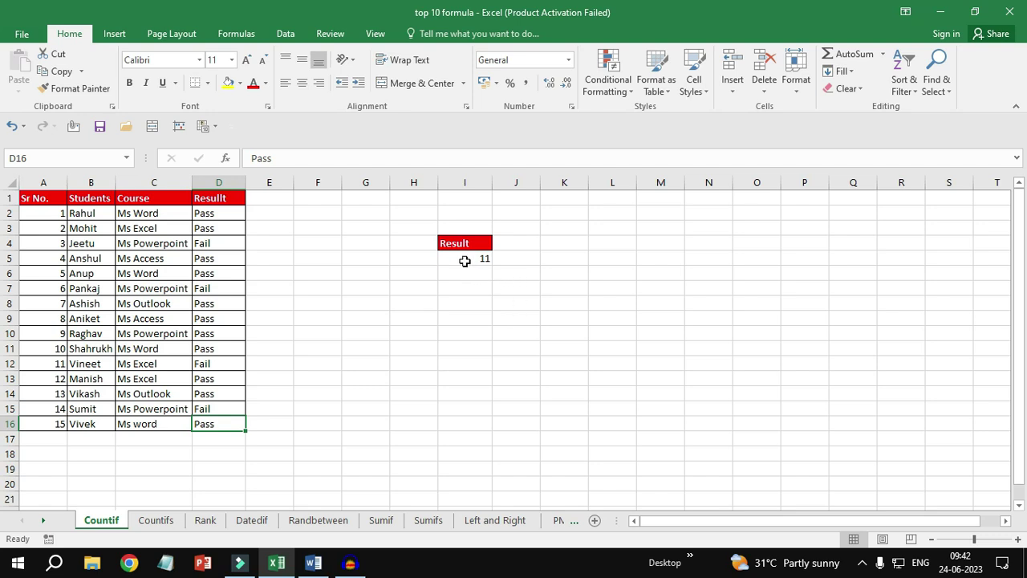
Step: Change the criterion of the COUNTIF formula in I5 to "Fail"
{"action": "left_click", "coordinate": [465, 257]}
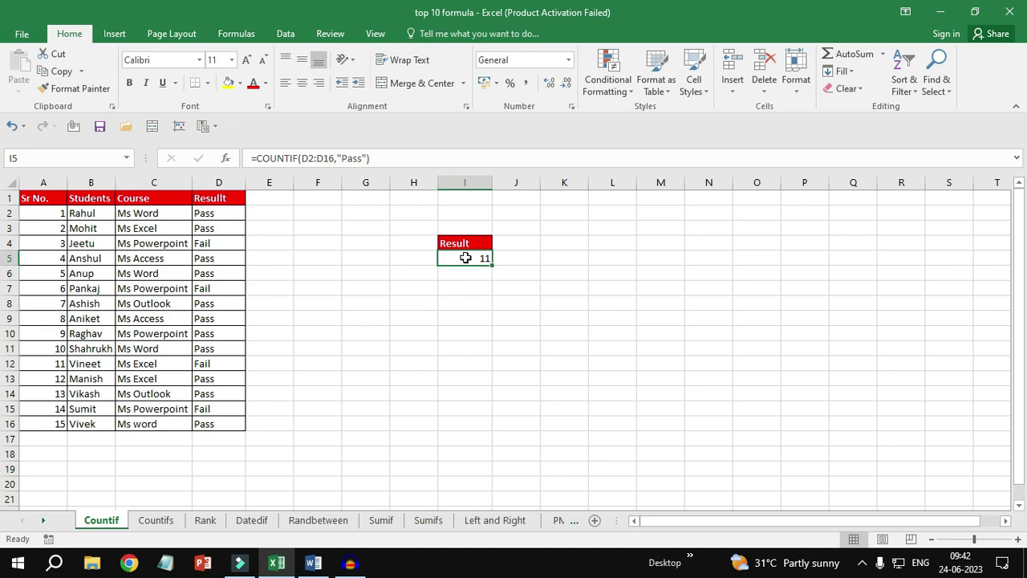
{"action": "double_click", "coordinate": [466, 257]}
{"action": "left_click", "coordinate": [528, 258]}
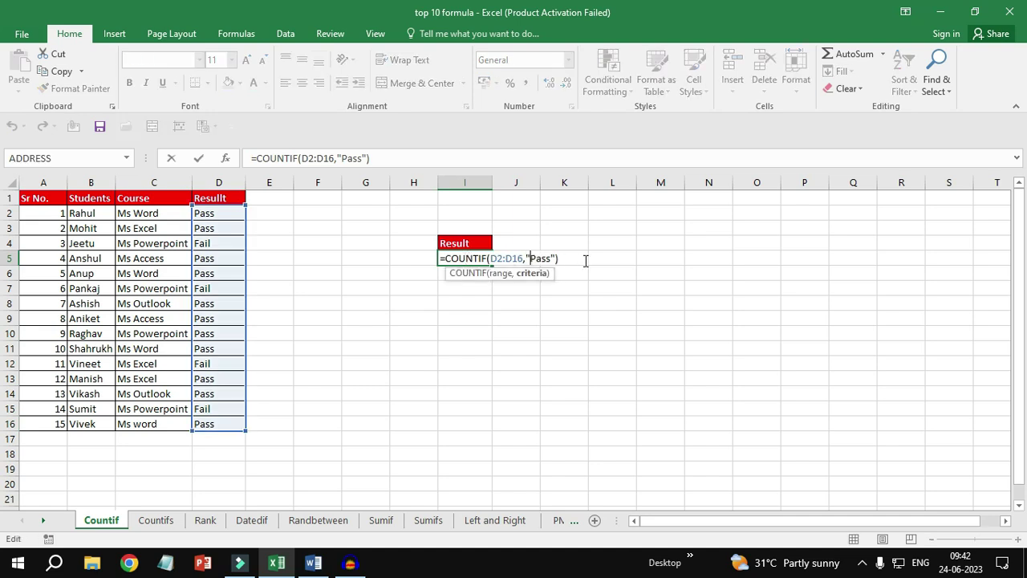
{"action": "key", "text": "BackSpace"}
{"action": "key", "text": "BackSpace"}
{"action": "key", "text": "BackSpace"}
{"action": "key", "text": "BackSpace"}
{"action": "type", "text": "Fail"}
{"action": "key", "text": "Return"}
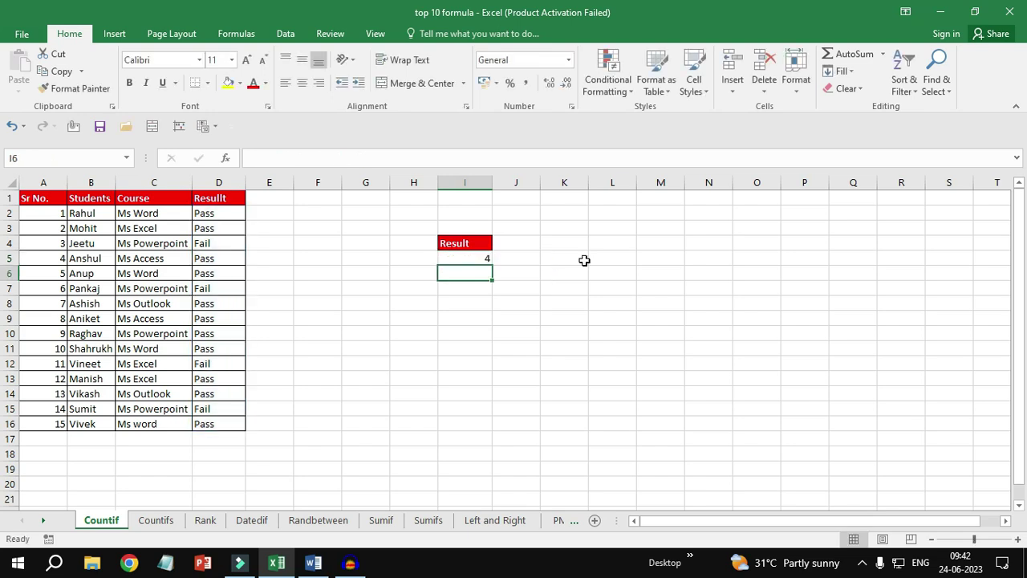
{"action": "left_click", "coordinate": [476, 259]}
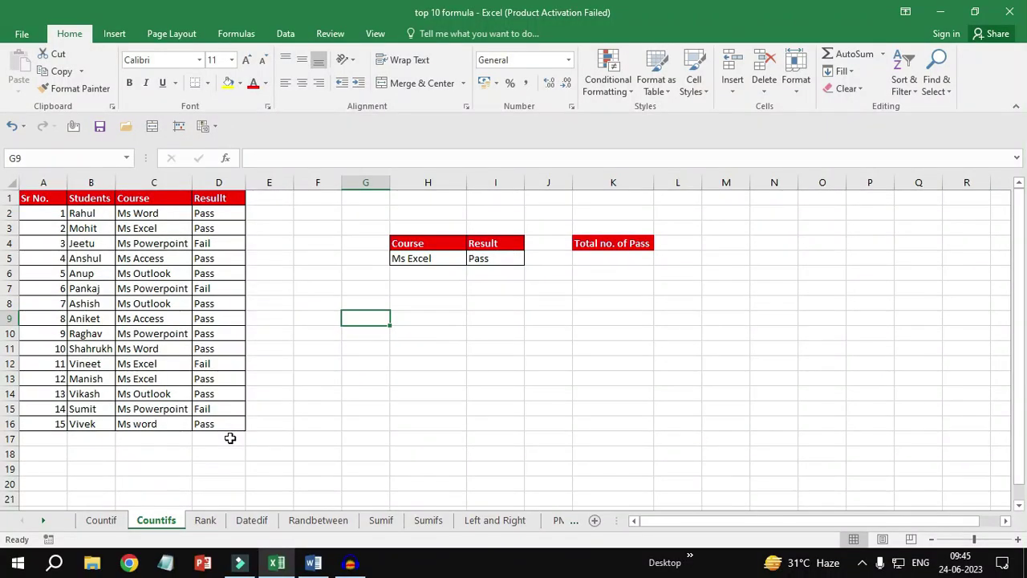
Step: On the Countifs sheet, enter =COUNTIFS(C2:C16,H5,D2:D16,I5) in K5 to count results matching both the course and the result criteria
{"action": "left_click", "coordinate": [155, 215]}
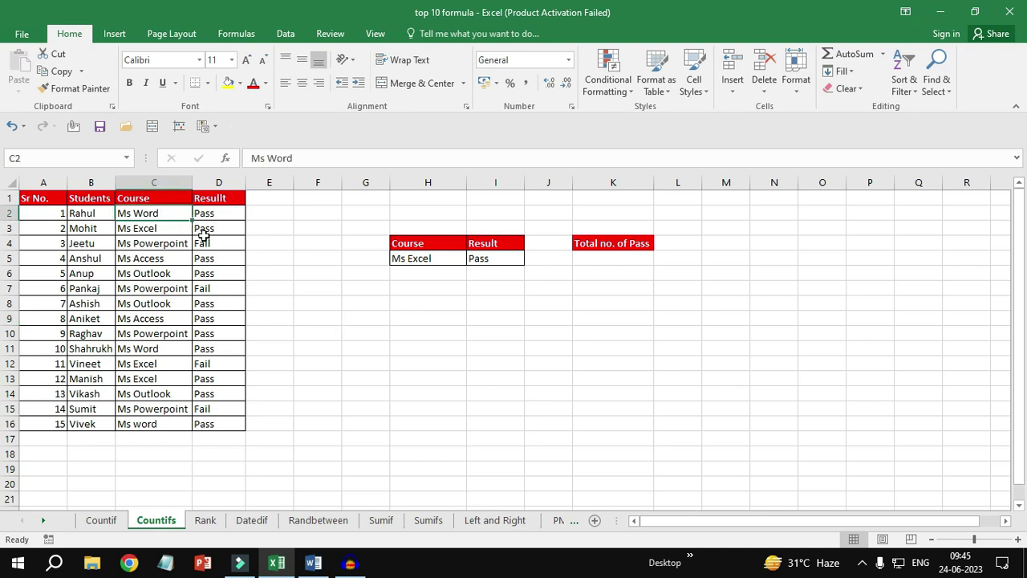
{"action": "left_click", "coordinate": [155, 261]}
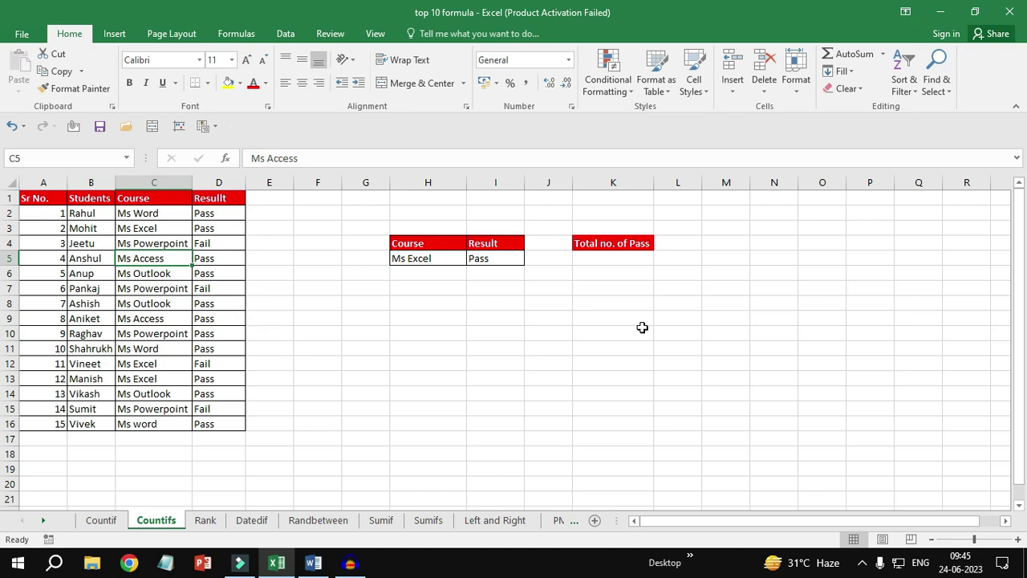
{"action": "left_click", "coordinate": [612, 257]}
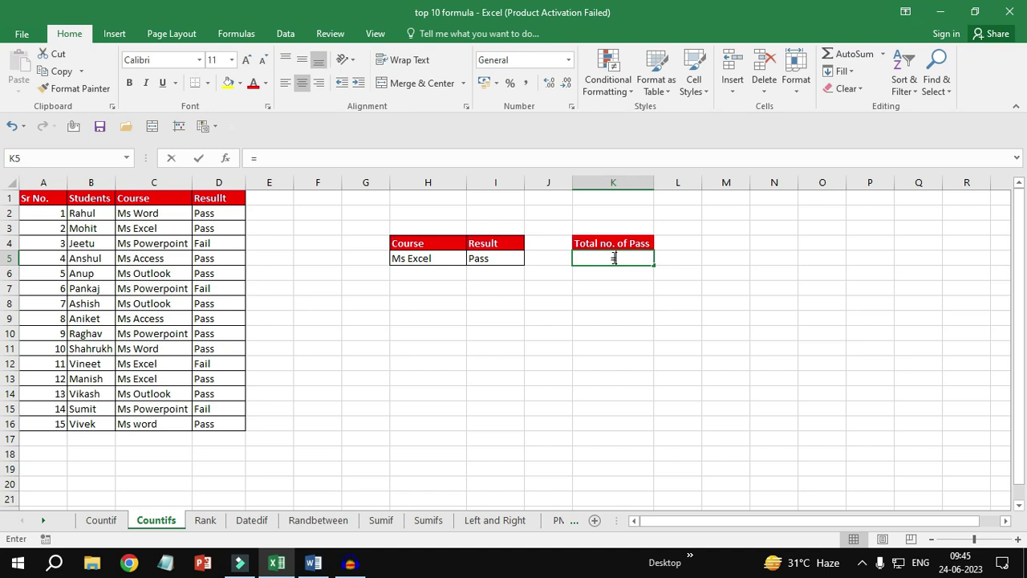
{"action": "type", "text": "=countifs"}
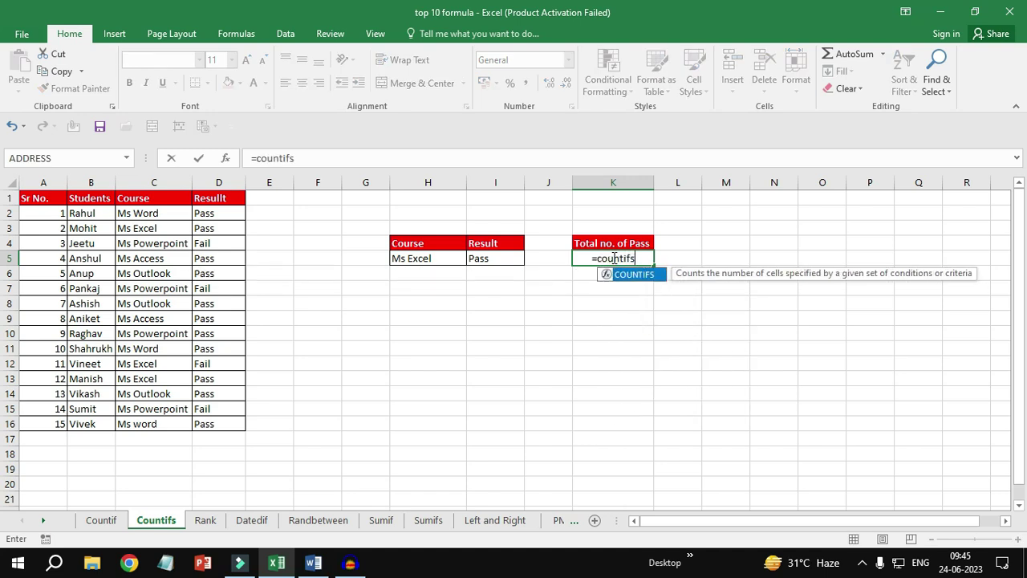
{"action": "key", "text": "Tab"}
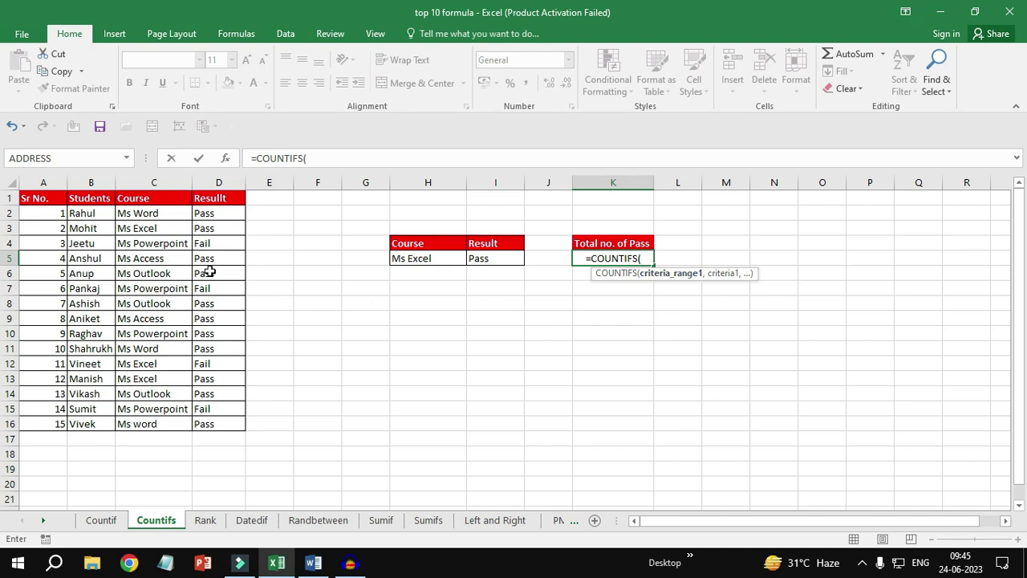
{"action": "left_click_drag", "start_coordinate": [155, 212], "coordinate": [155, 423]}
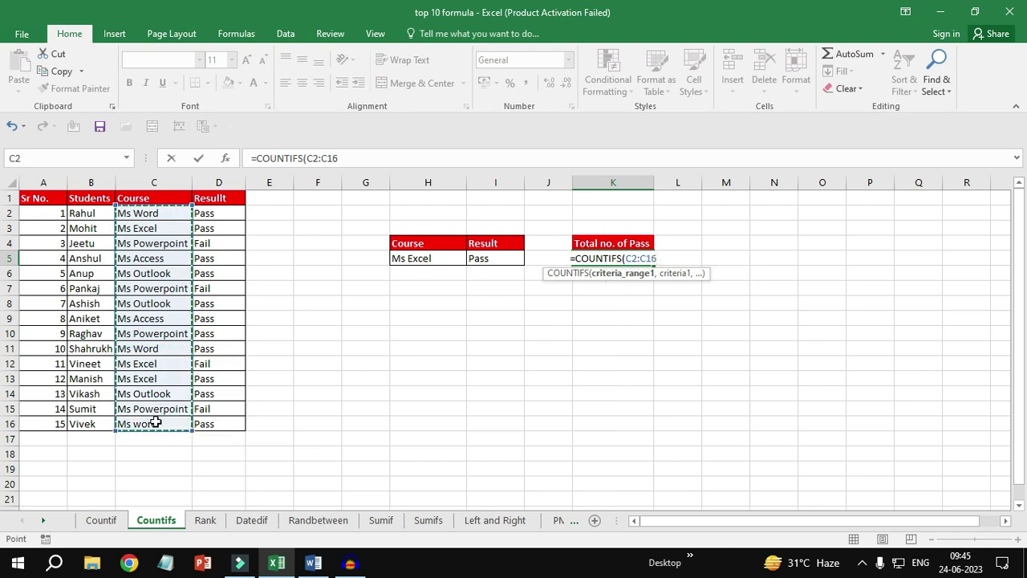
{"action": "type", "text": ","}
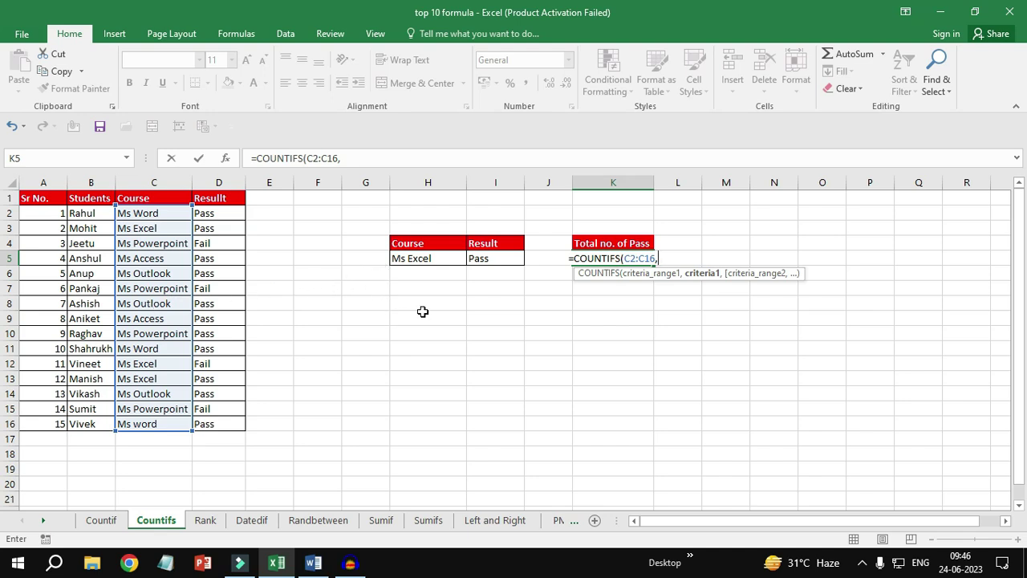
{"action": "left_click", "coordinate": [431, 258]}
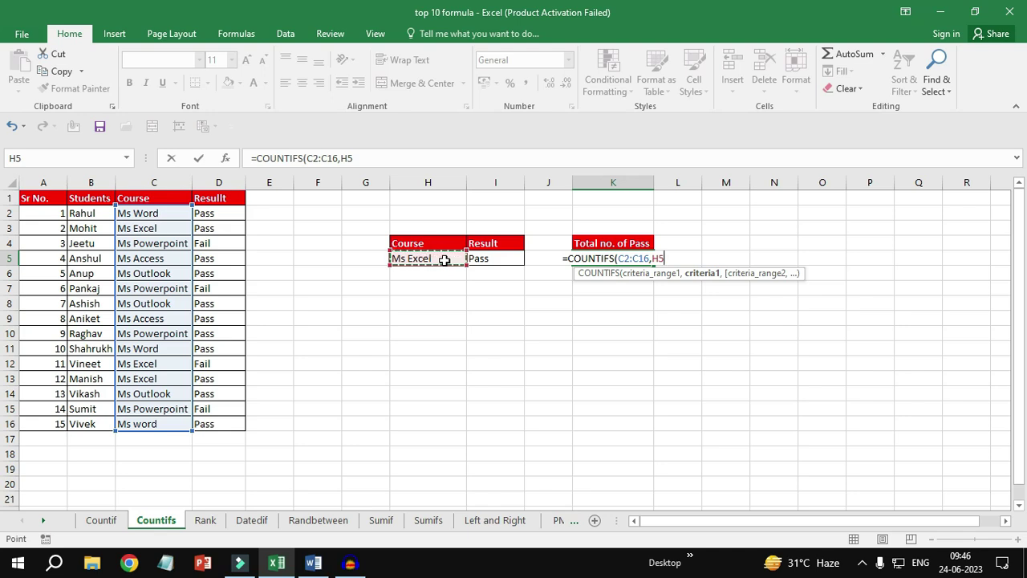
{"action": "type", "text": ","}
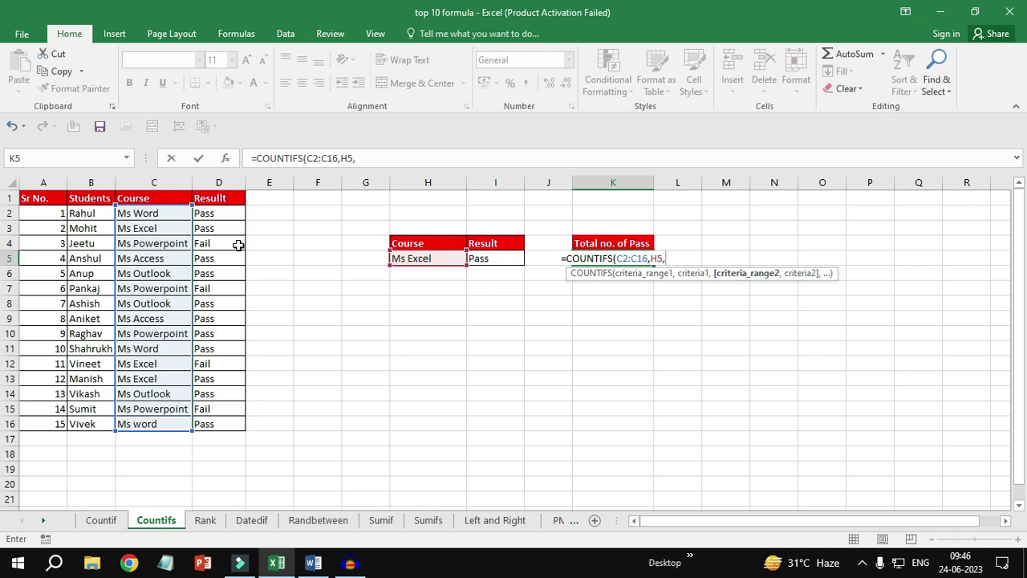
{"action": "left_click_drag", "start_coordinate": [221, 212], "coordinate": [231, 424]}
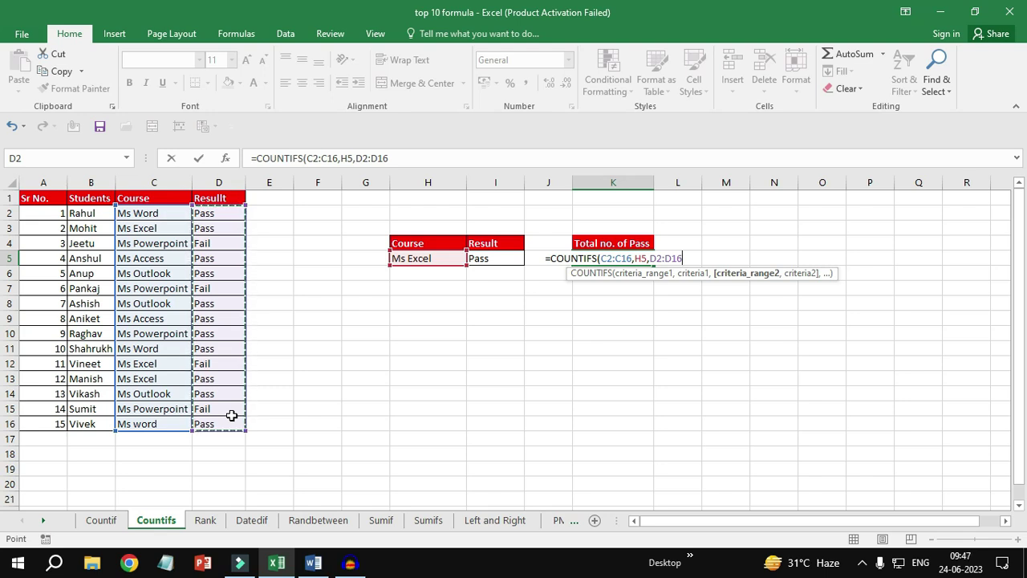
{"action": "type", "text": ","}
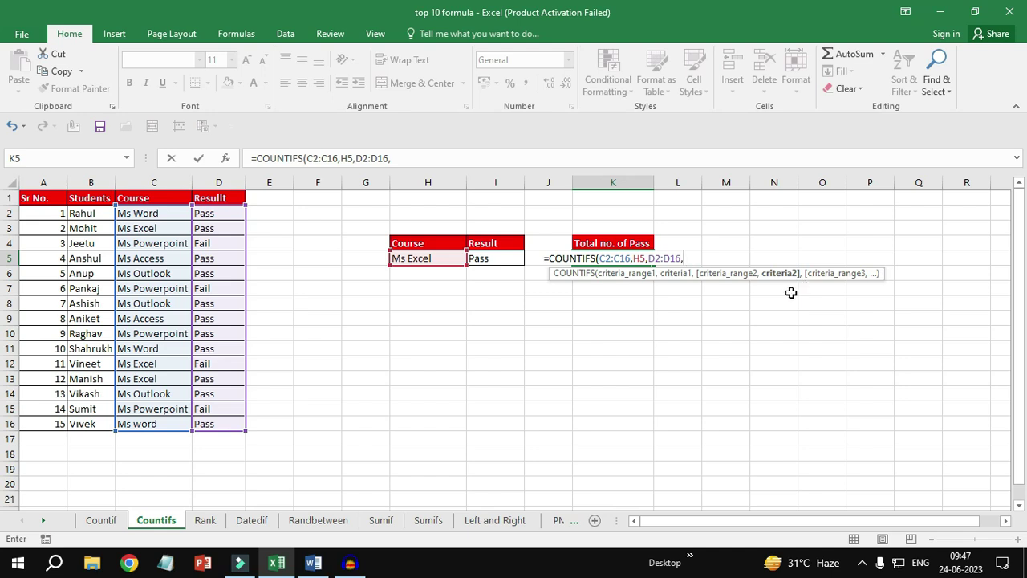
{"action": "left_click", "coordinate": [483, 258]}
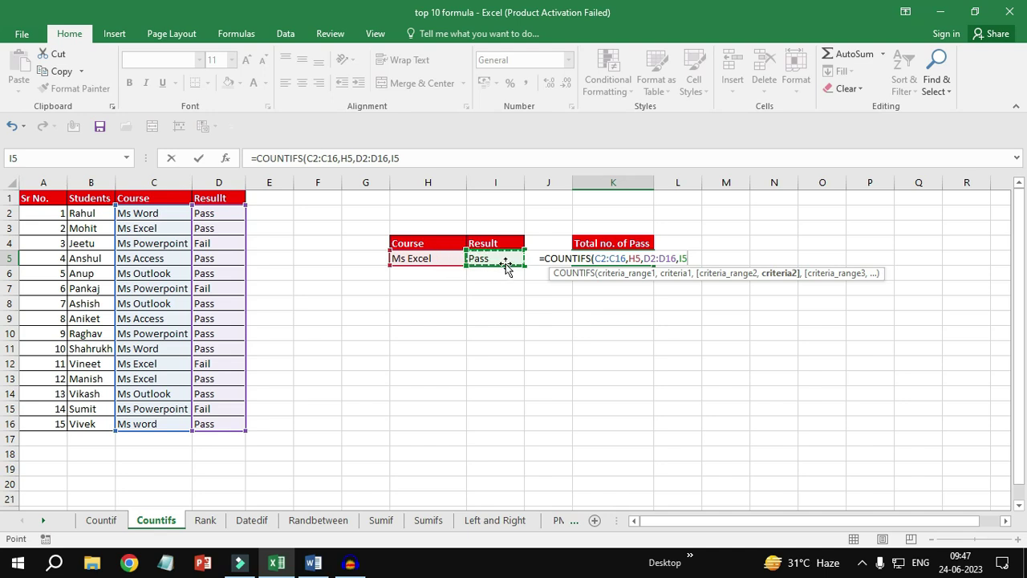
{"action": "type", "text": ")"}
{"action": "key", "text": "Return"}
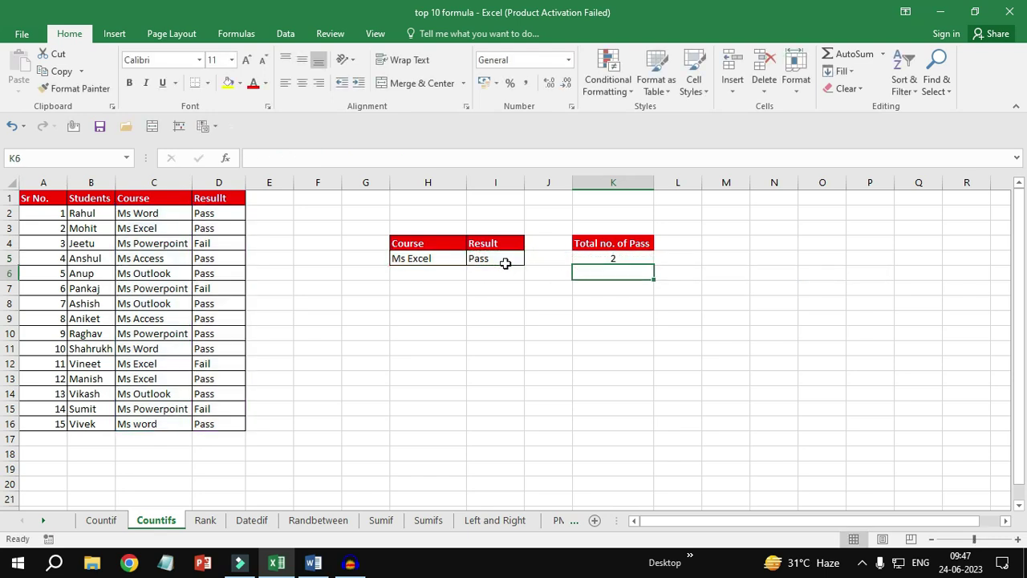
{"action": "left_click", "coordinate": [624, 259]}
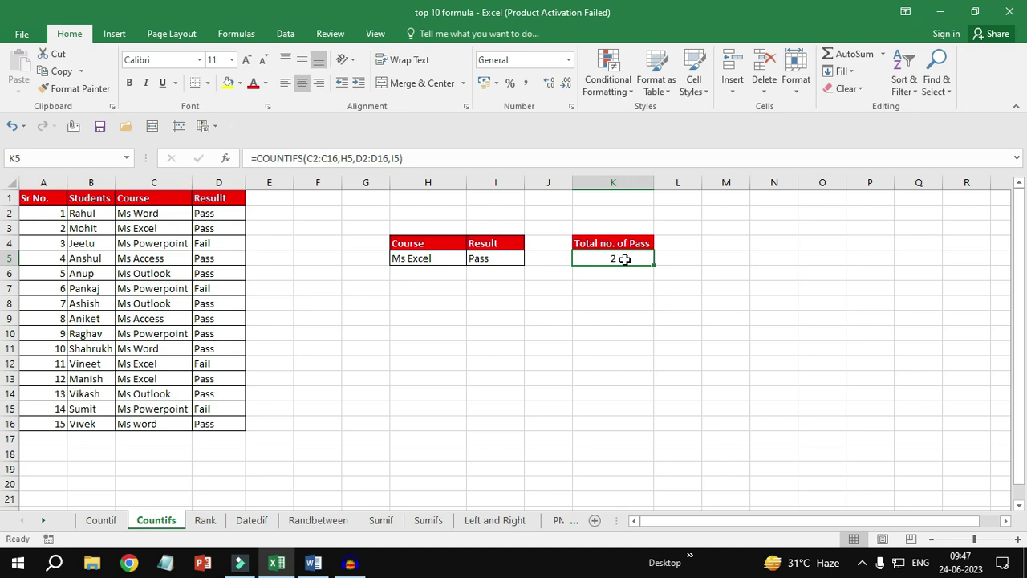
Step: Set the course criterion in H5 to Ms Powerpoint
{"action": "left_click", "coordinate": [436, 258]}
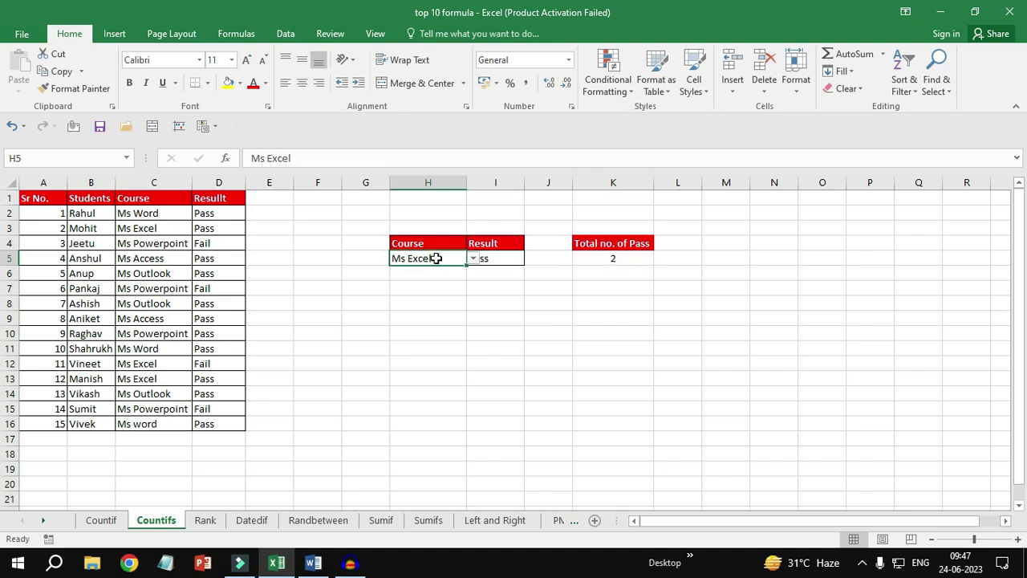
{"action": "left_click", "coordinate": [472, 258]}
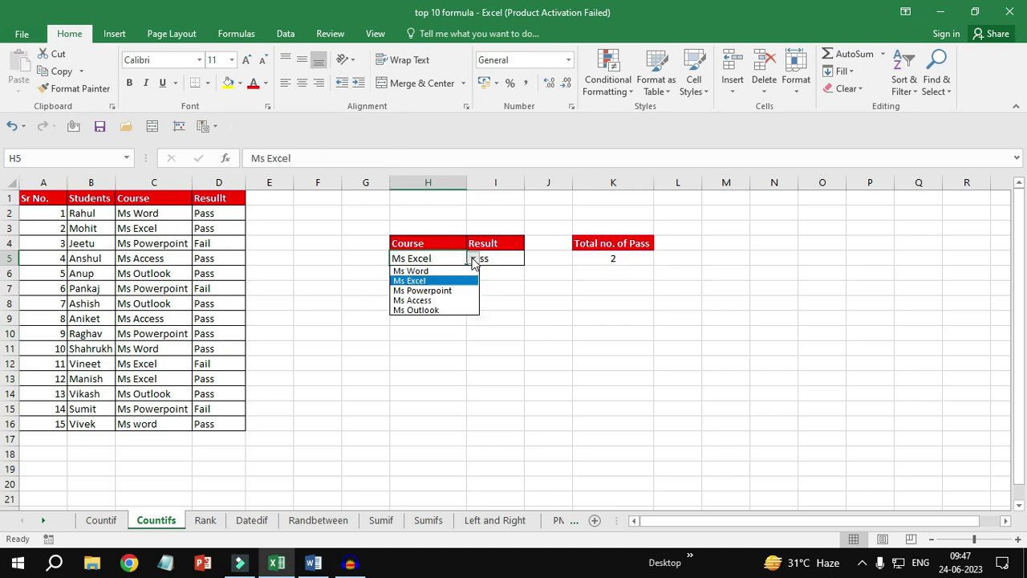
{"action": "left_click", "coordinate": [436, 292]}
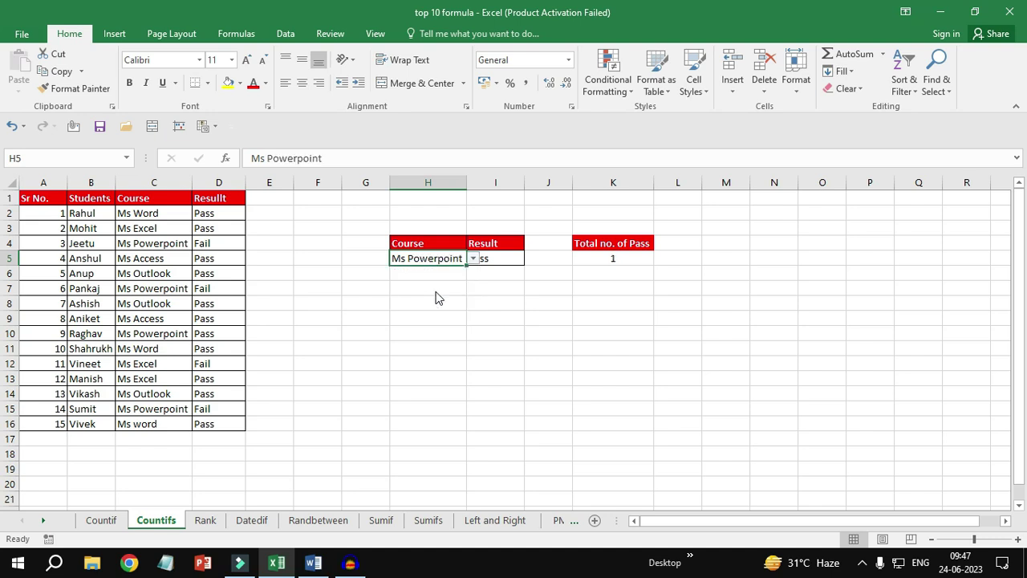
{"action": "left_click", "coordinate": [486, 284]}
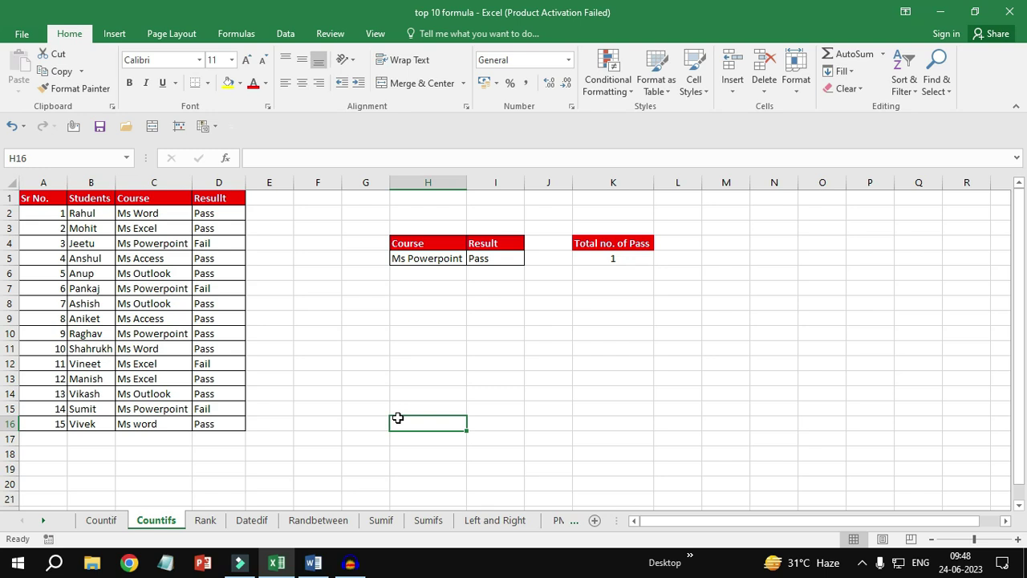
Step: On the Rank sheet, clear the existing rank formula from C4
{"action": "left_click", "coordinate": [207, 522]}
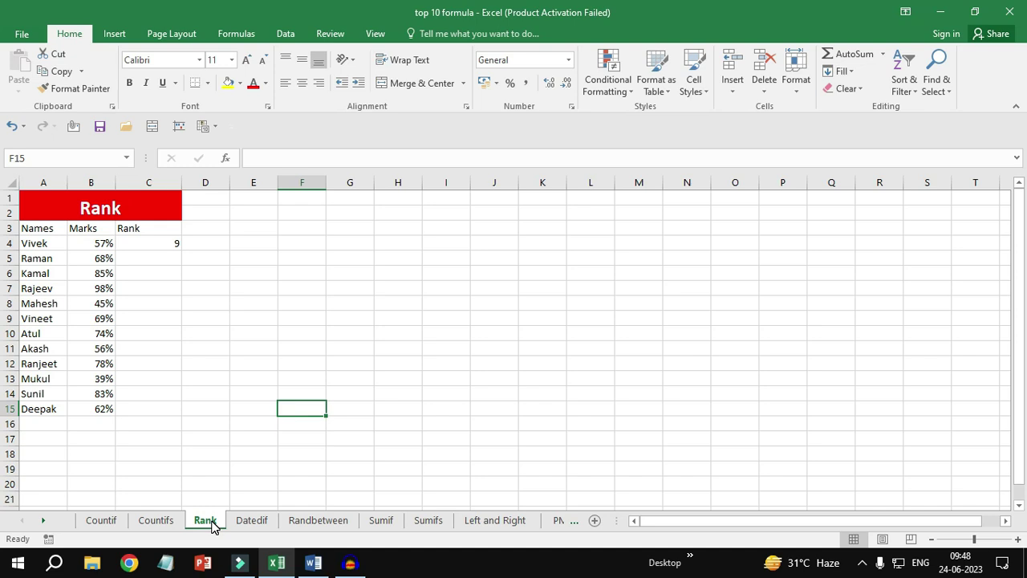
{"action": "left_click", "coordinate": [157, 242]}
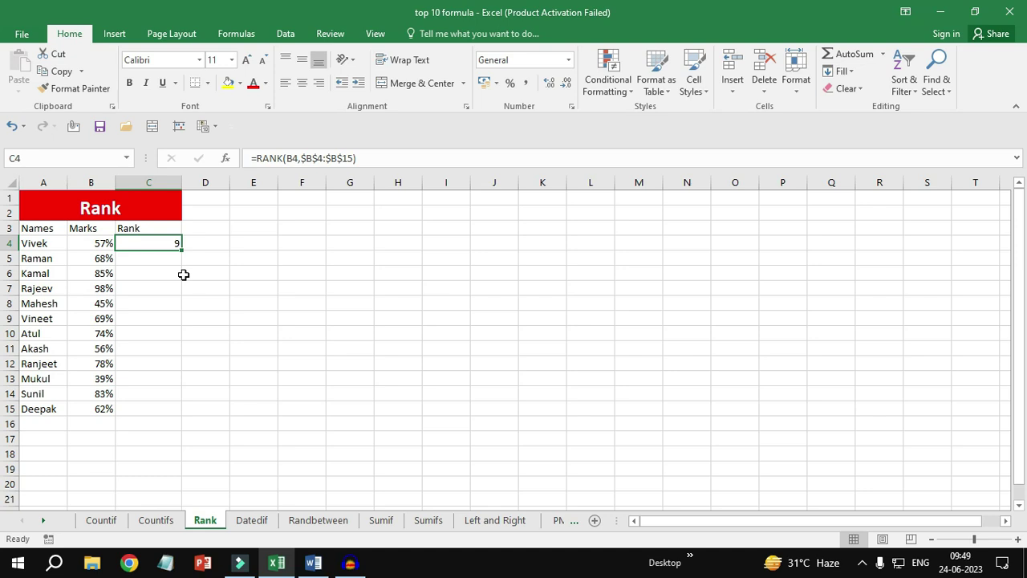
{"action": "key", "text": "Delete"}
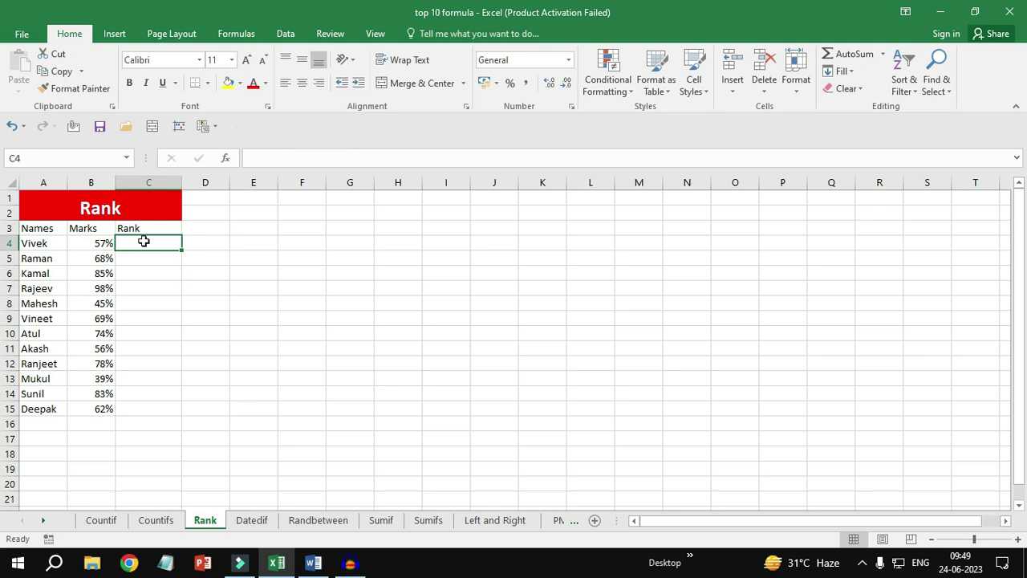
Step: Enter =RANK.AVG(B4,$B$4:$B$15) in C4 to rank the first student's marks against the fixed marks range
{"action": "type", "text": "="}
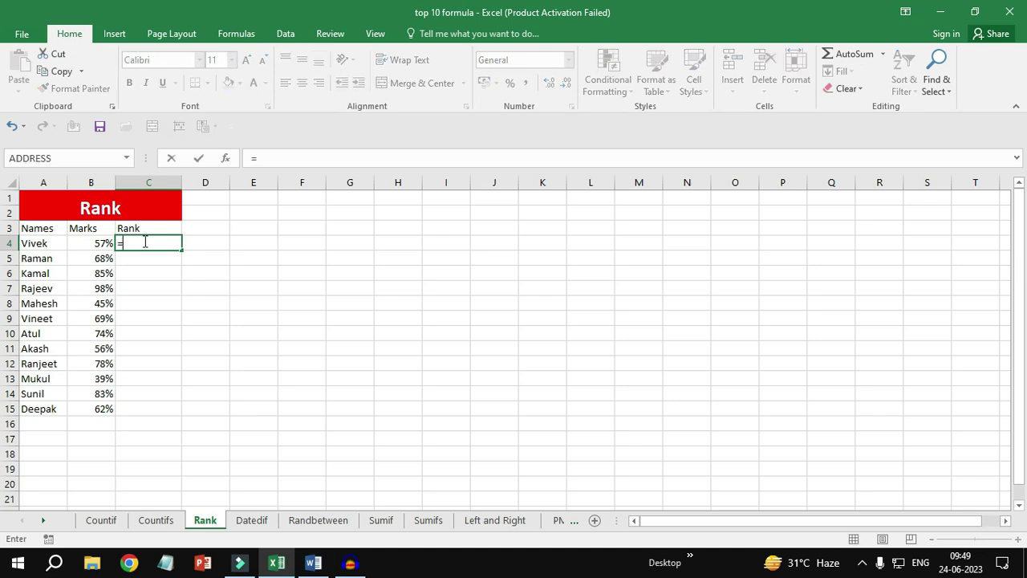
{"action": "type", "text": "rank"}
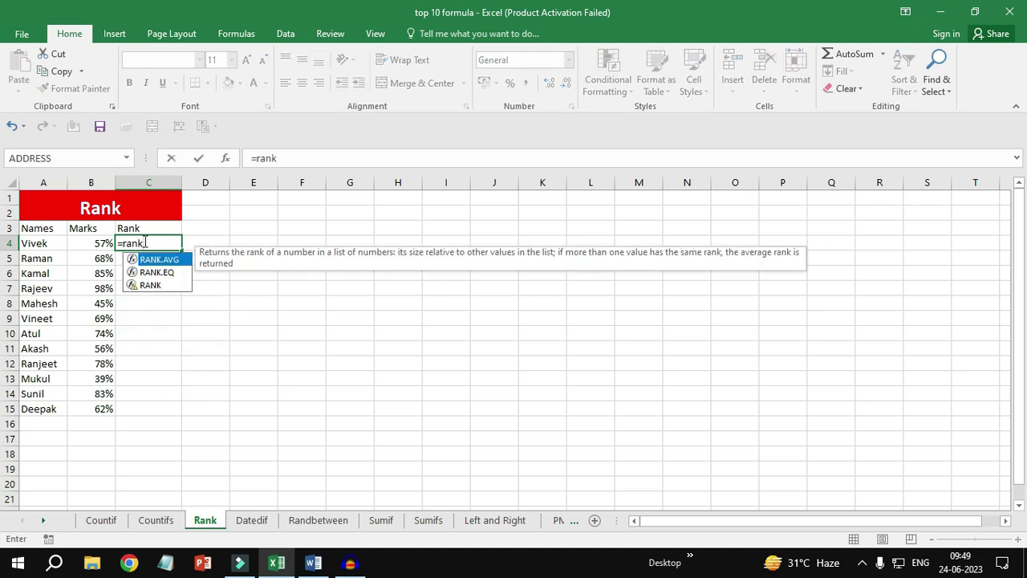
{"action": "key", "text": "Tab"}
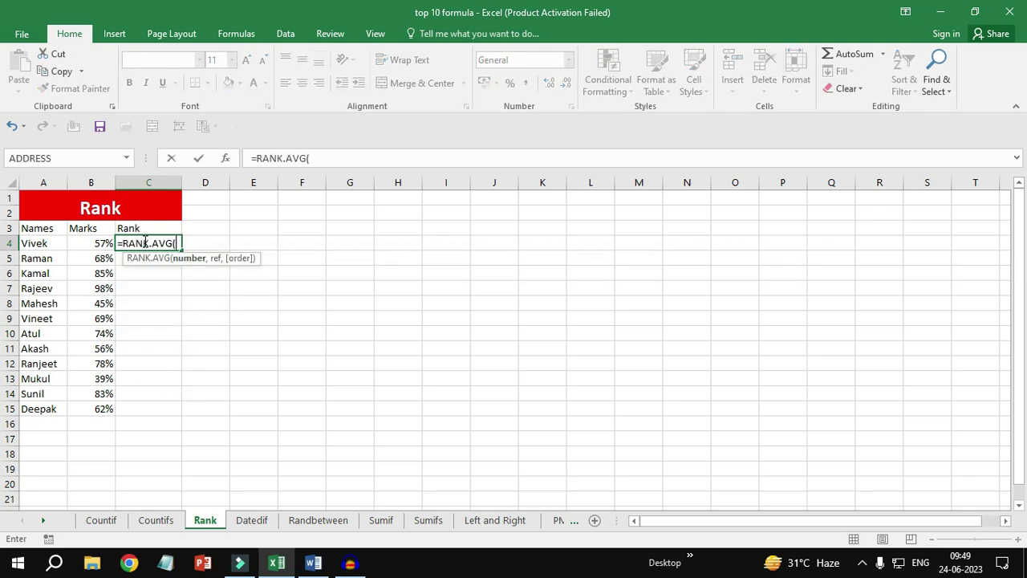
{"action": "left_click", "coordinate": [83, 242]}
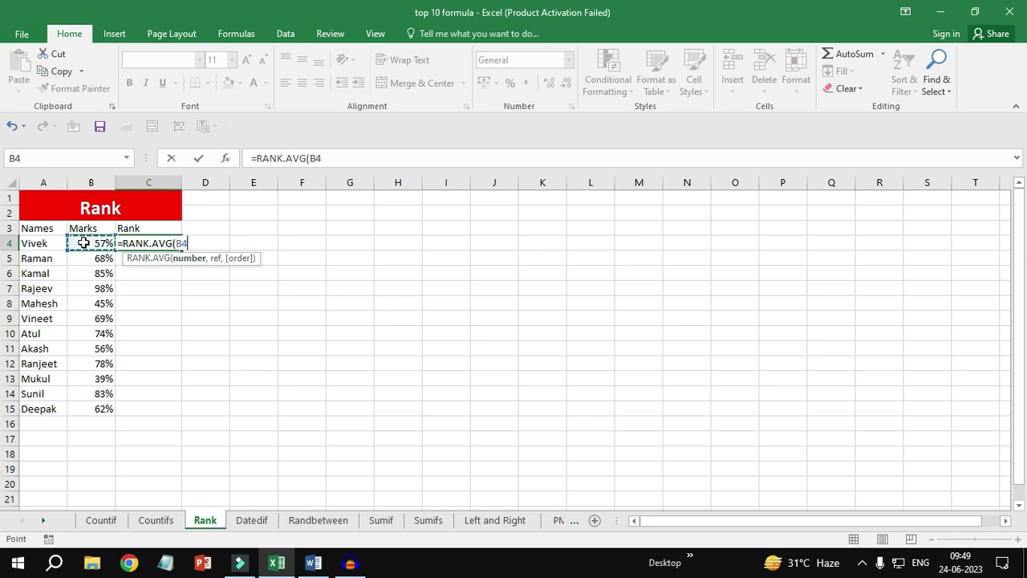
{"action": "type", "text": ","}
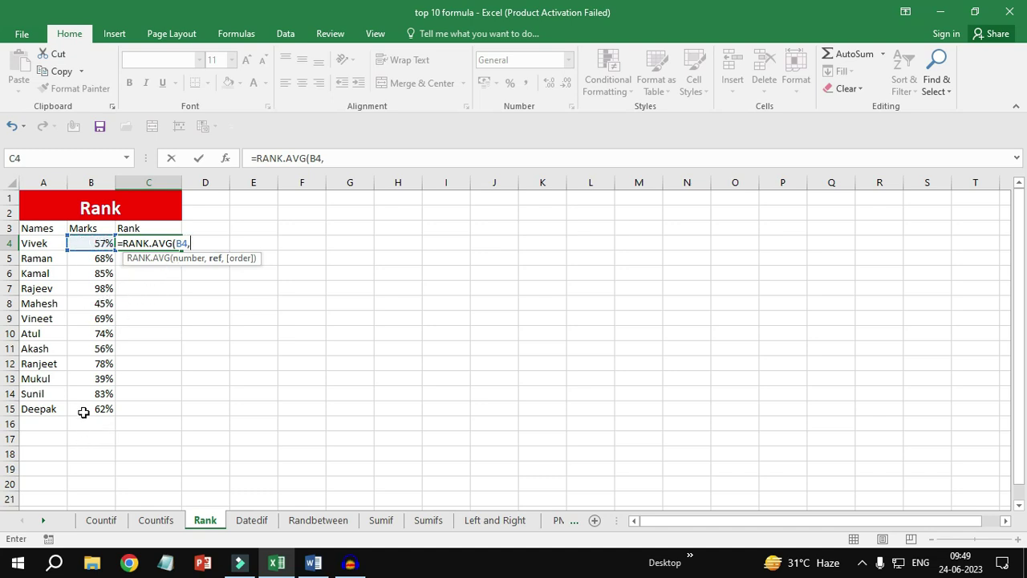
{"action": "left_click_drag", "start_coordinate": [88, 243], "coordinate": [91, 408]}
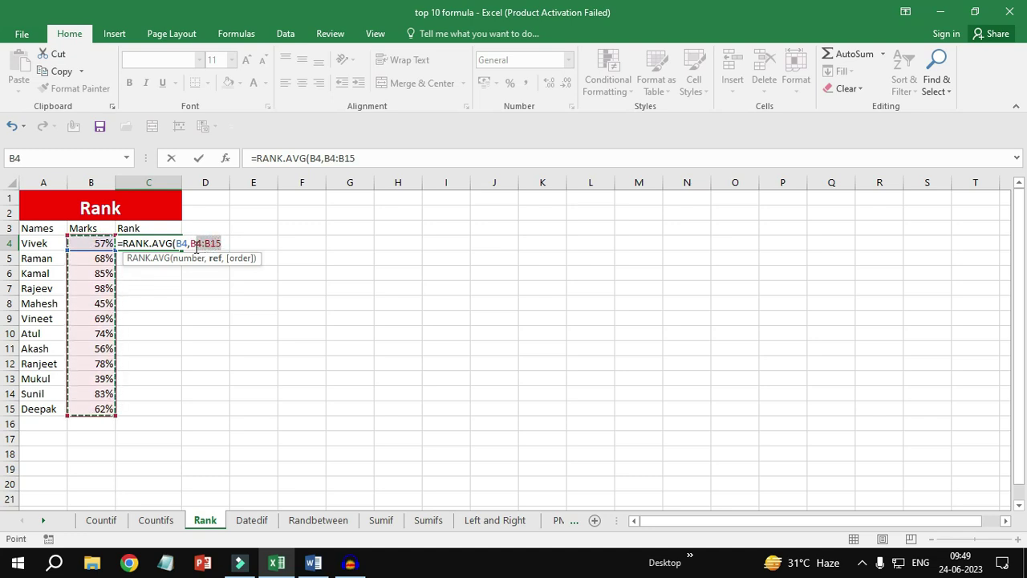
{"action": "left_click", "coordinate": [202, 244]}
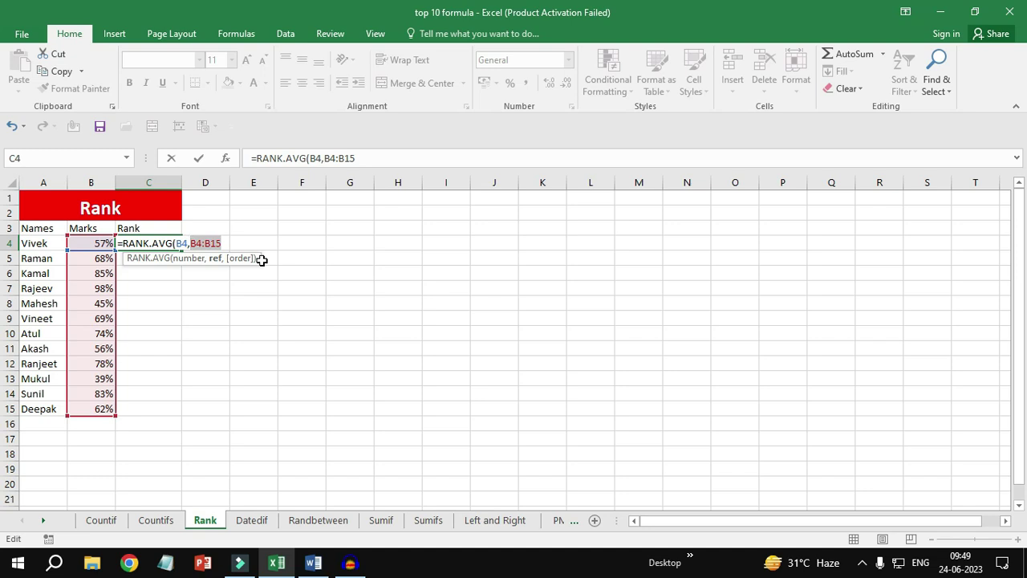
{"action": "key", "text": "F4"}
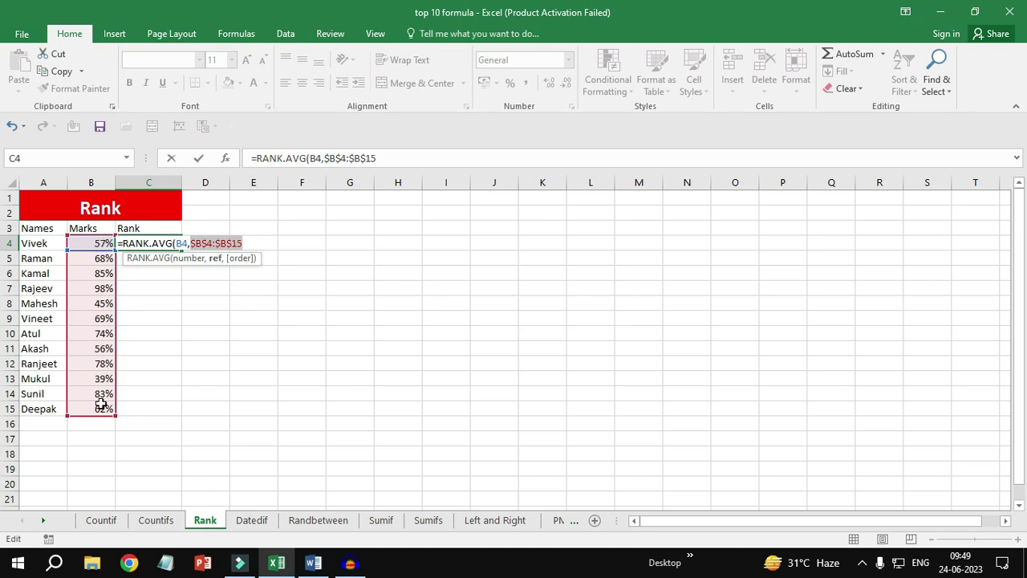
{"action": "left_click", "coordinate": [255, 242]}
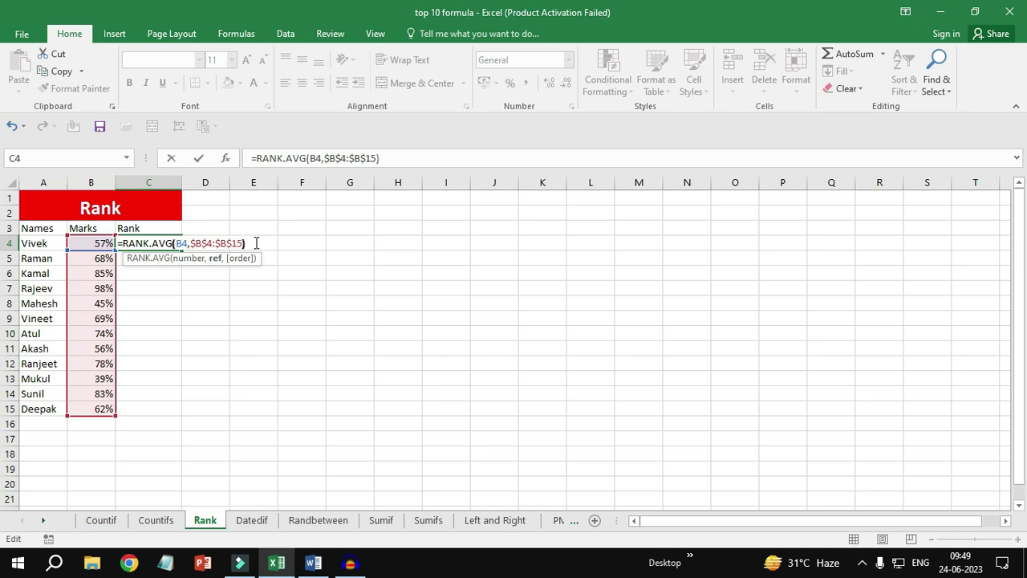
{"action": "key", "text": "ctrl+Return"}
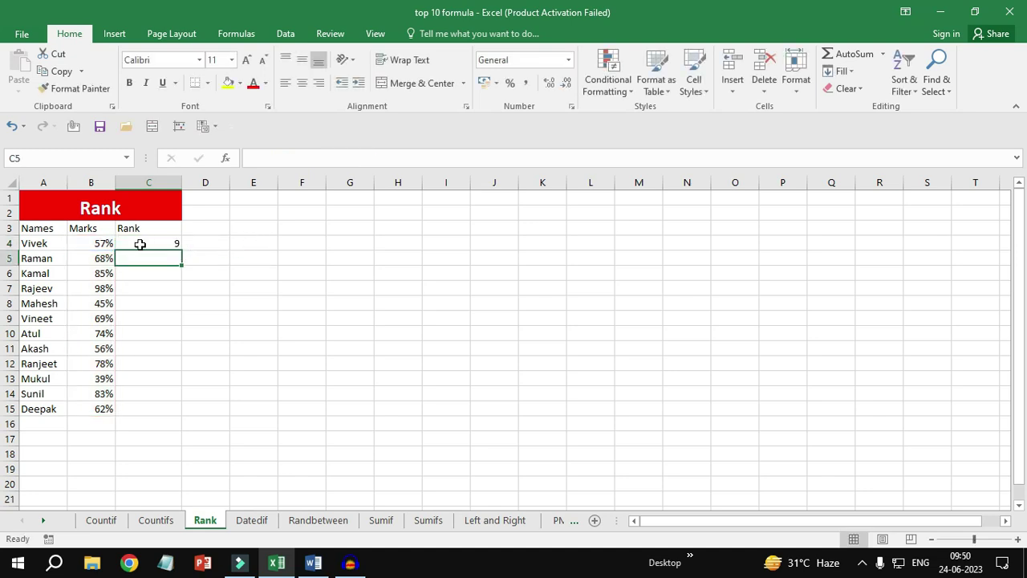
Step: Fill the rank formula from C4 down to C15 and check the three highest ranks against their marks
{"action": "left_click", "coordinate": [140, 244]}
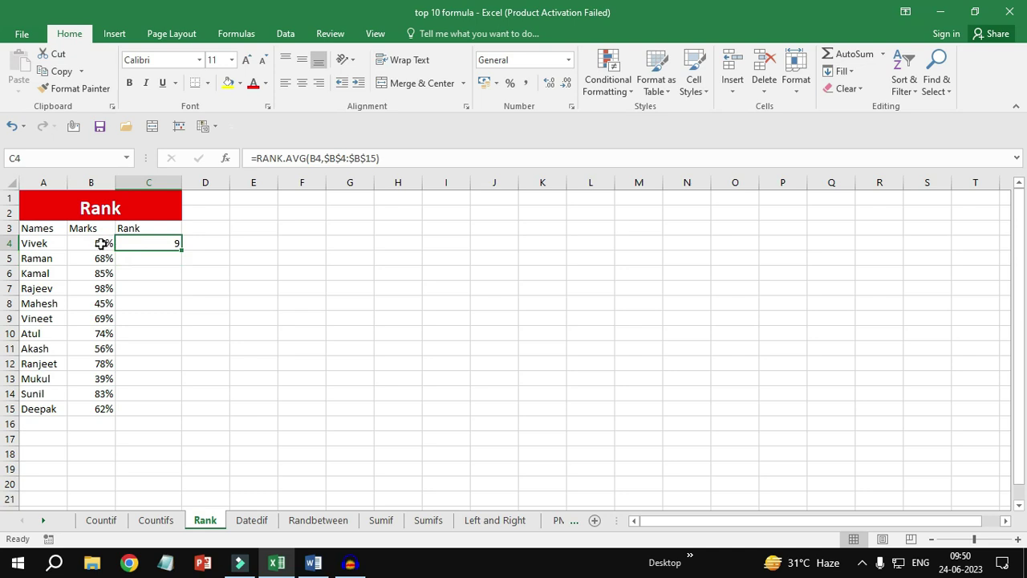
{"action": "double_click", "coordinate": [182, 250]}
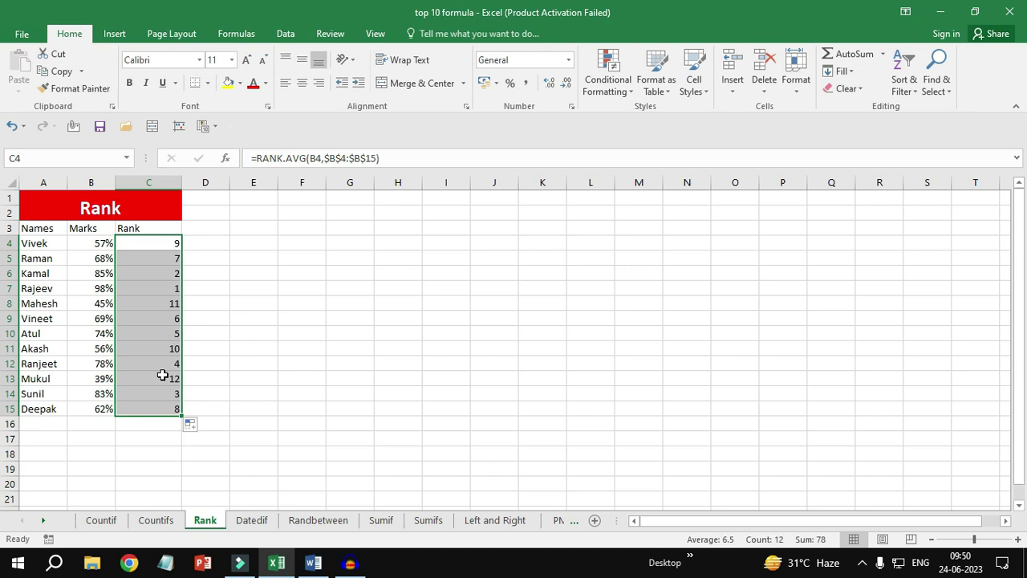
{"action": "left_click", "coordinate": [156, 299]}
{"action": "left_click", "coordinate": [155, 289]}
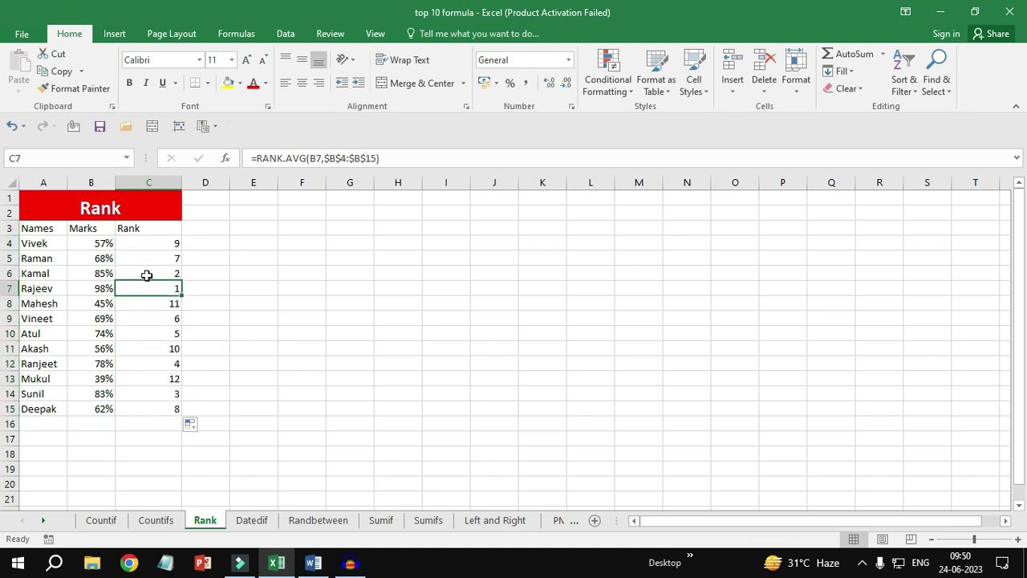
{"action": "left_click", "coordinate": [148, 273]}
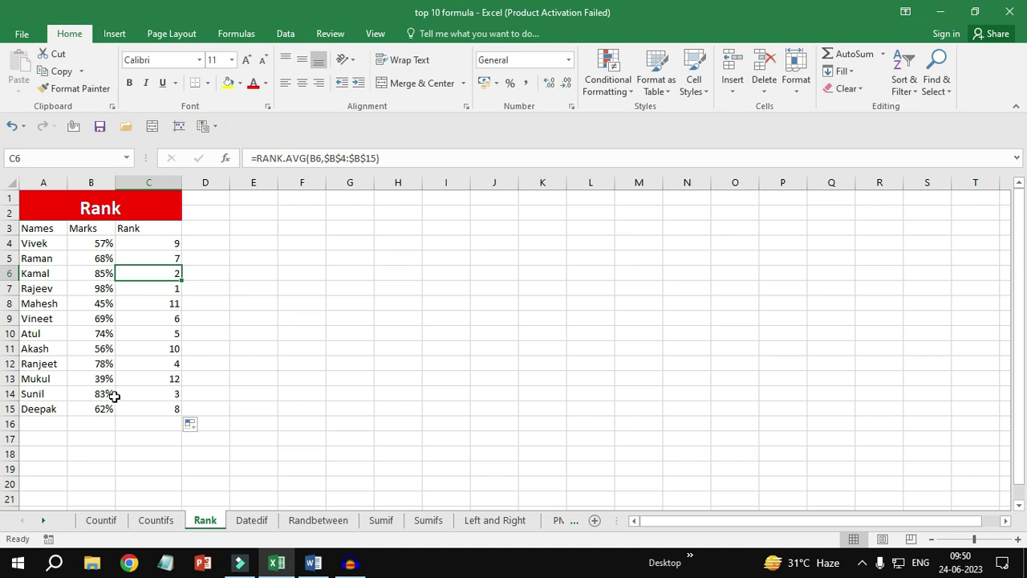
{"action": "left_click", "coordinate": [153, 393]}
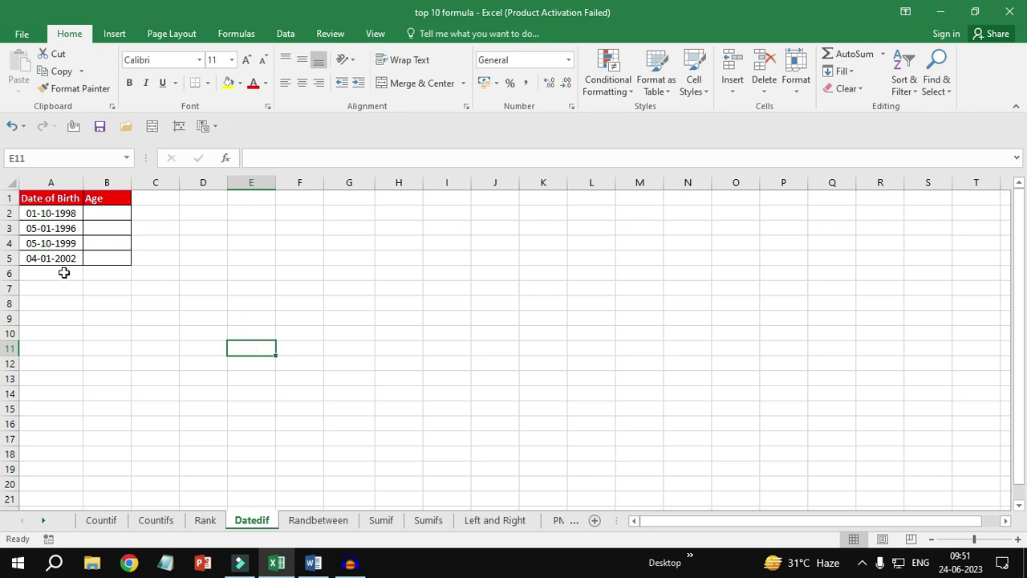
Step: On the Datedif sheet, enter =DATEDIF(A2,TODAY(),"y") in B2 to calculate the age in years from the date of birth
{"action": "left_click", "coordinate": [113, 213]}
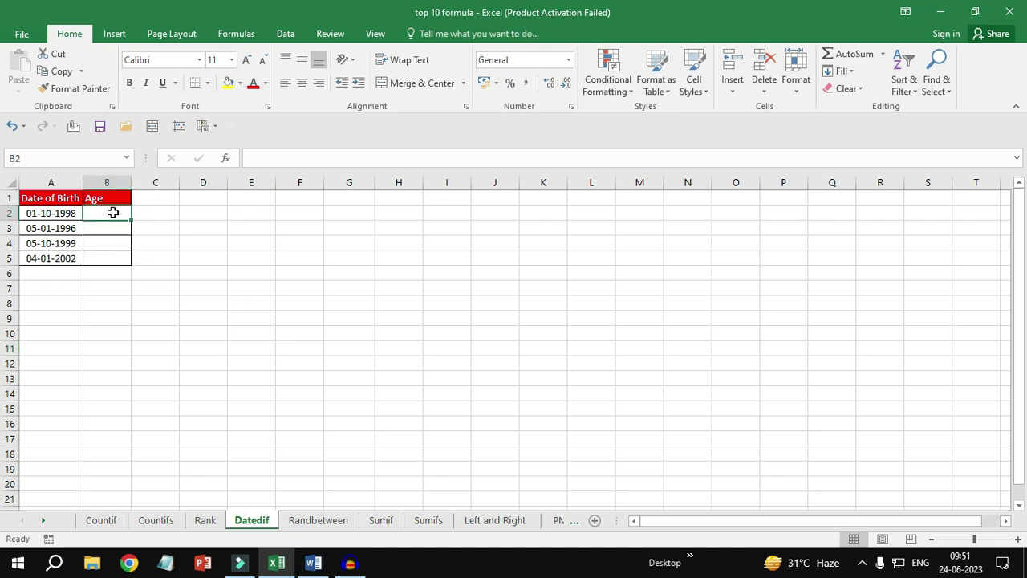
{"action": "type", "text": "=da"}
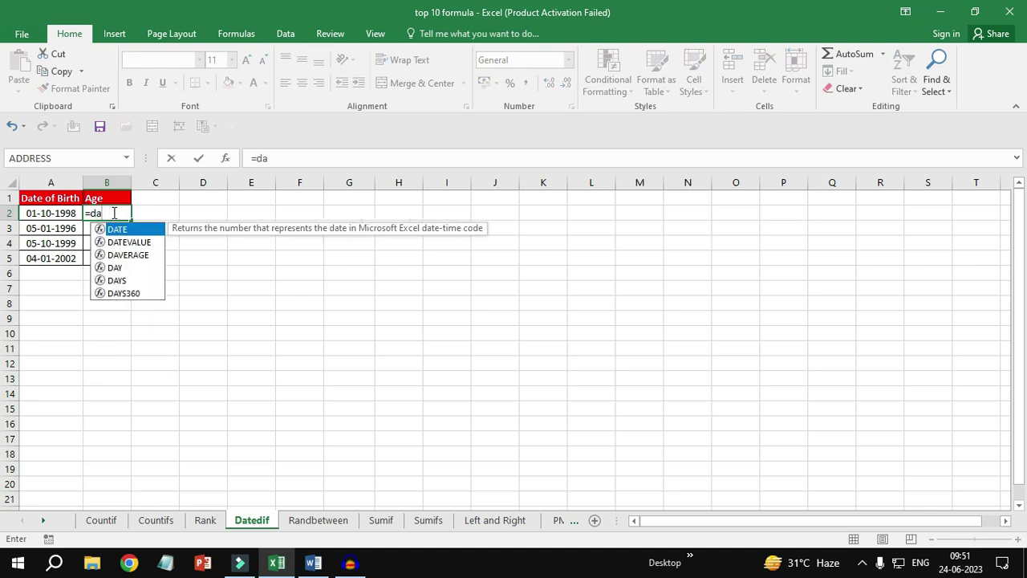
{"action": "type", "text": "tedif"}
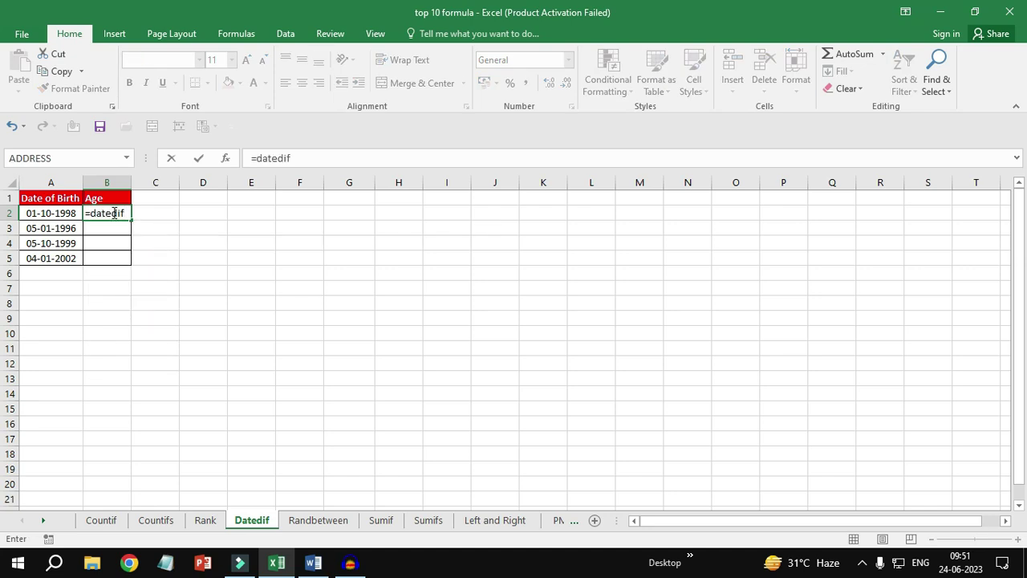
{"action": "type", "text": "("}
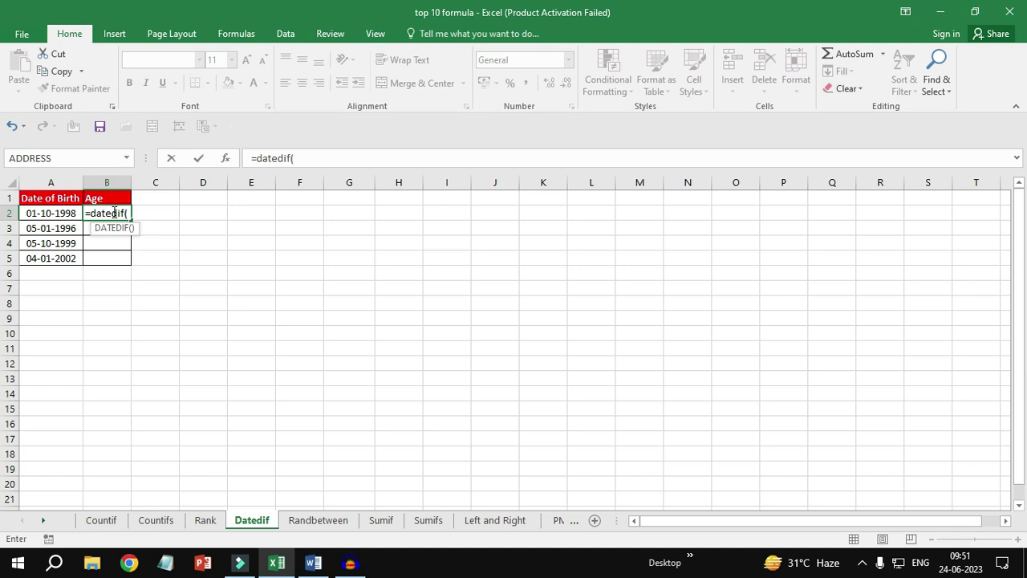
{"action": "left_click", "coordinate": [45, 213]}
{"action": "type", "text": ",today"}
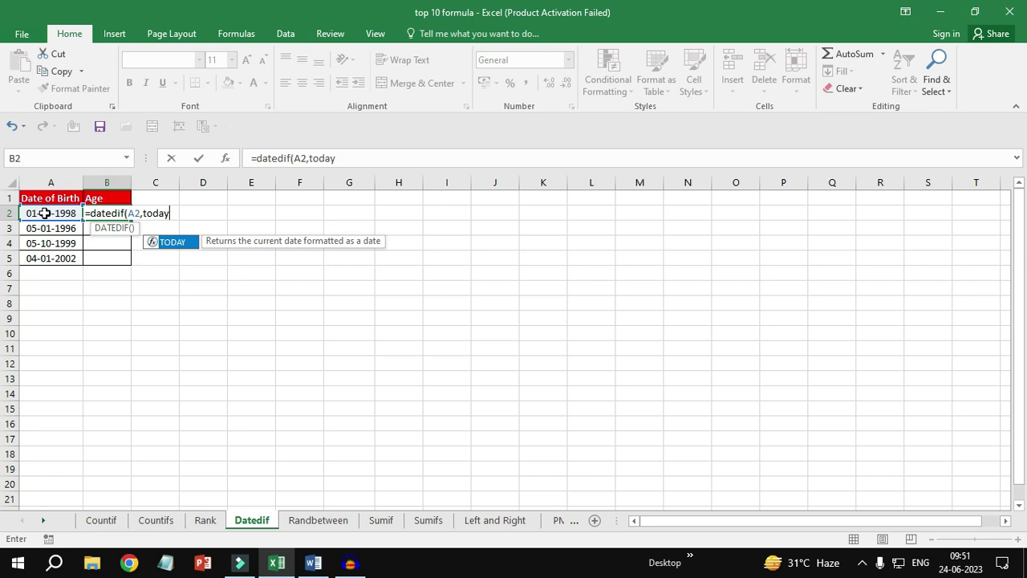
{"action": "type", "text": "()"}
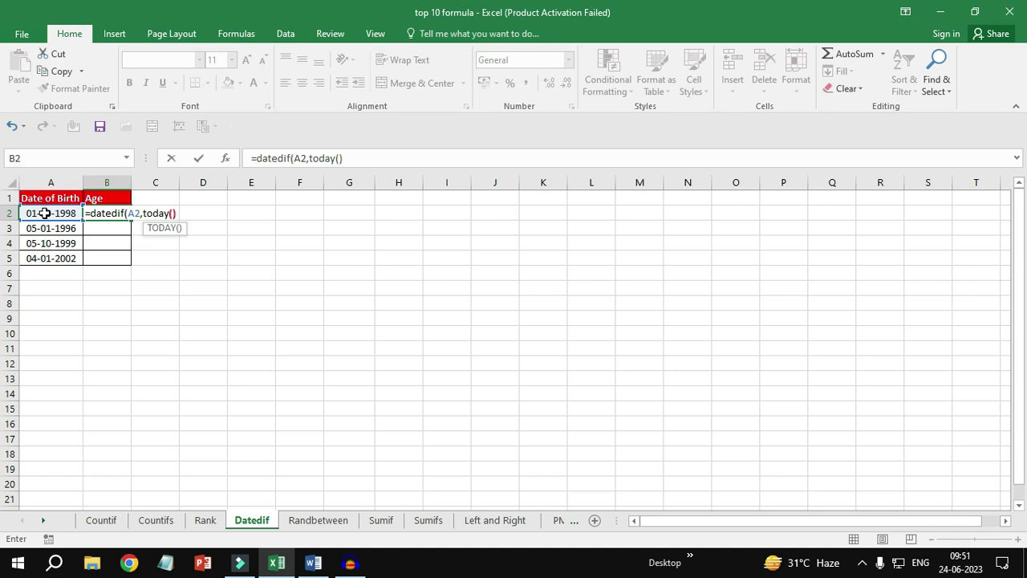
{"action": "type", "text": ","}
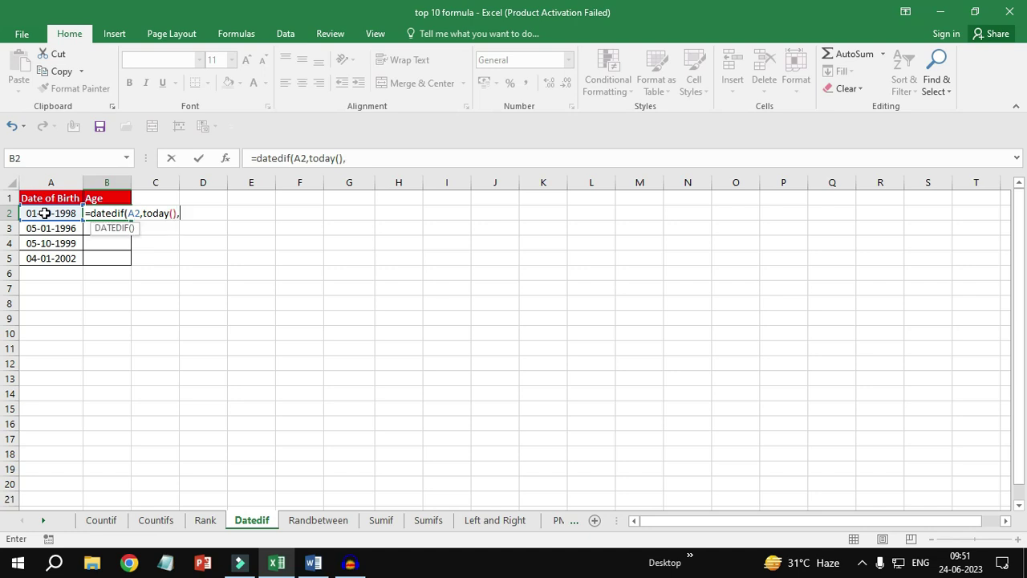
{"action": "type", "text": "\"y\")"}
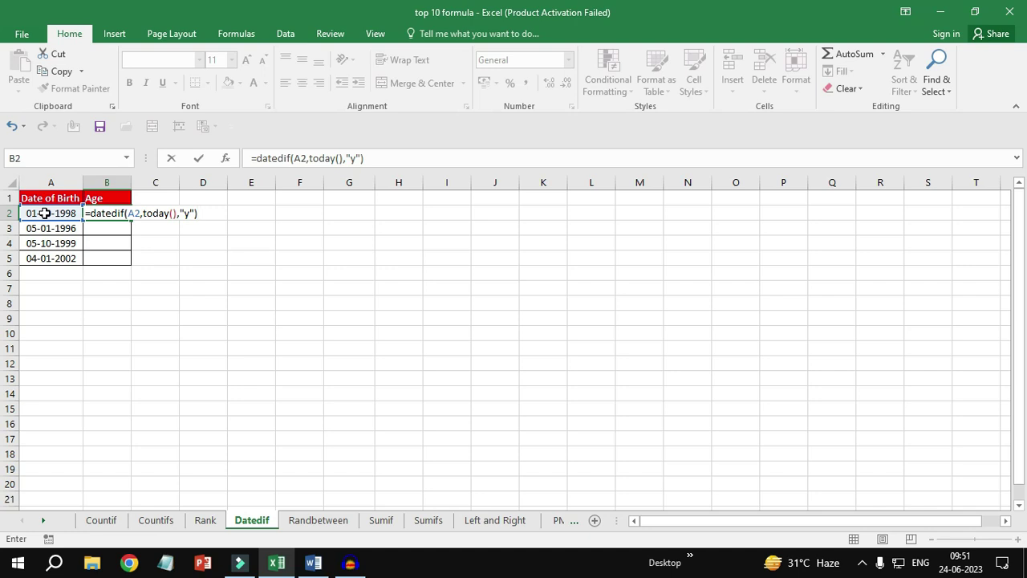
{"action": "key", "text": "Return"}
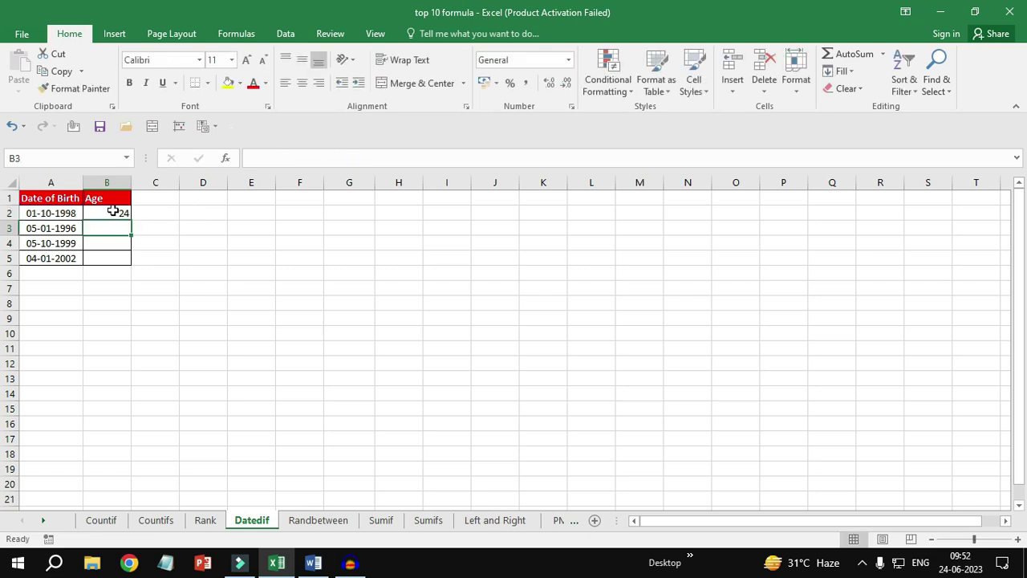
Step: Fill the age formula from B2 down to B5 and check the calculated ages
{"action": "left_click", "coordinate": [113, 211]}
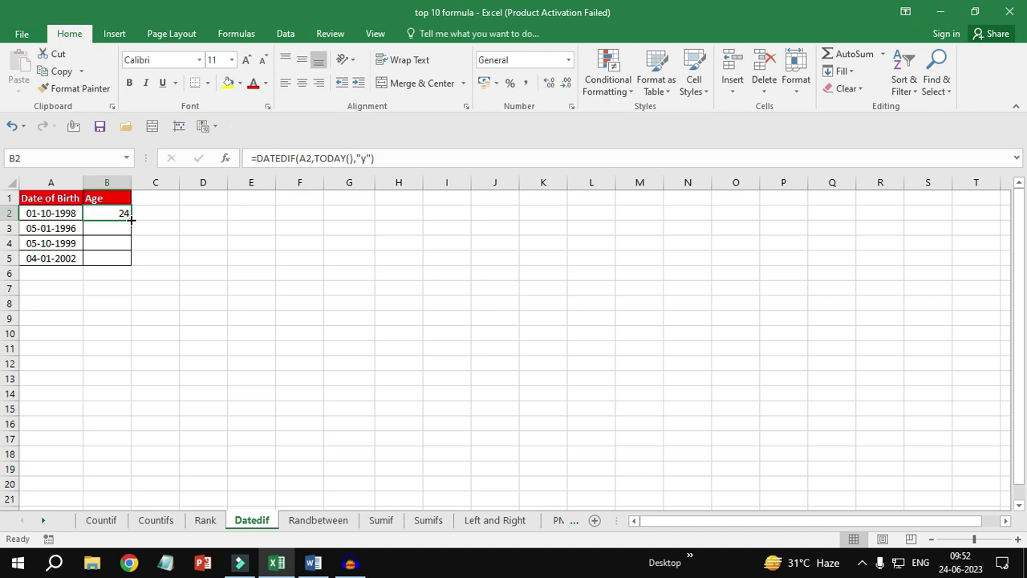
{"action": "double_click", "coordinate": [131, 219]}
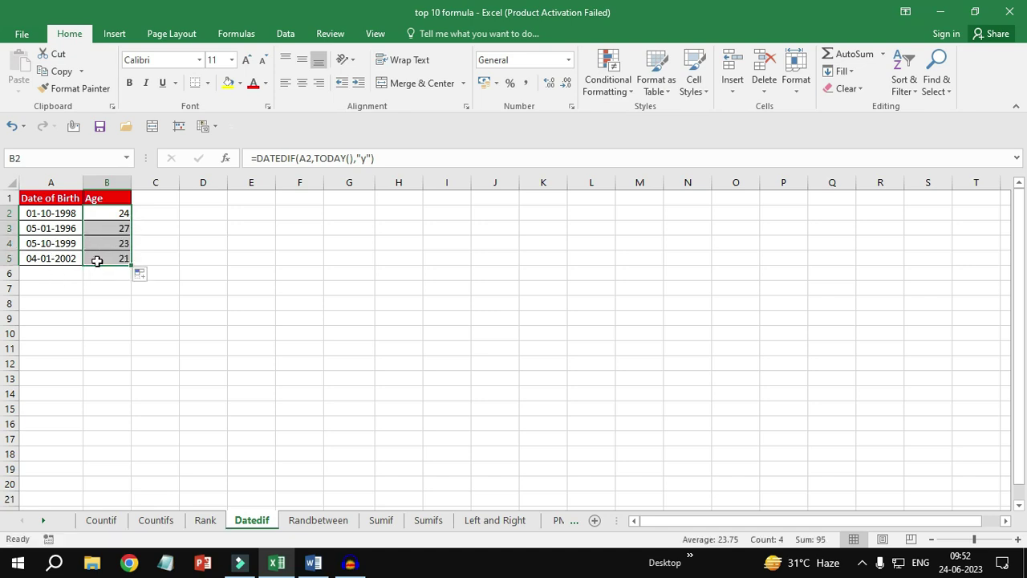
{"action": "left_click", "coordinate": [107, 245]}
{"action": "left_click", "coordinate": [111, 262]}
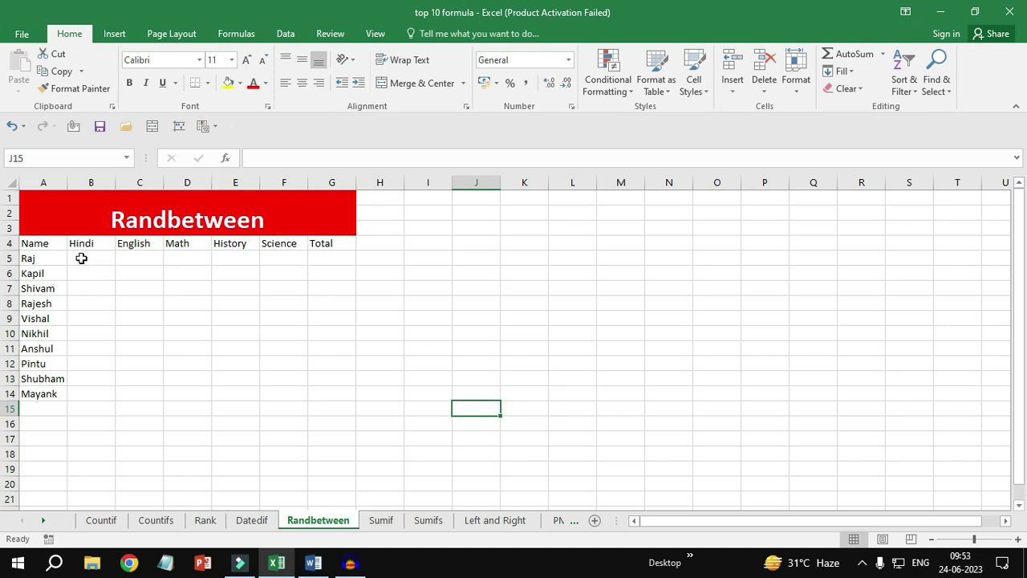
Step: On the Randbetween sheet, enter =RANDBETWEEN(33,95) in B5 and fill it down and across the range B5:F15
{"action": "left_click", "coordinate": [81, 257]}
{"action": "left_click_drag", "start_coordinate": [81, 258], "coordinate": [283, 402]}
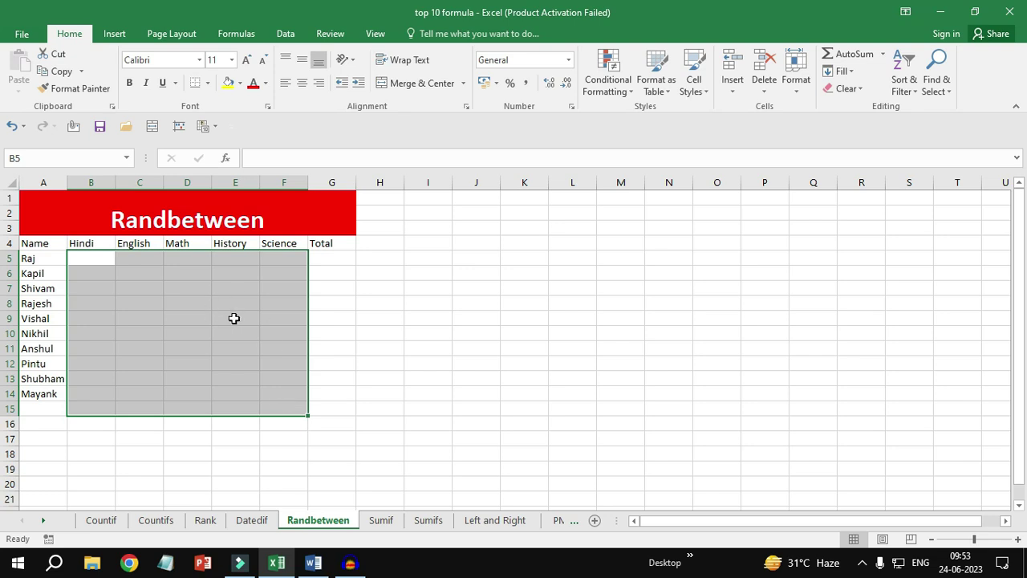
{"action": "type", "text": "=randbe"}
{"action": "key", "text": "Tab"}
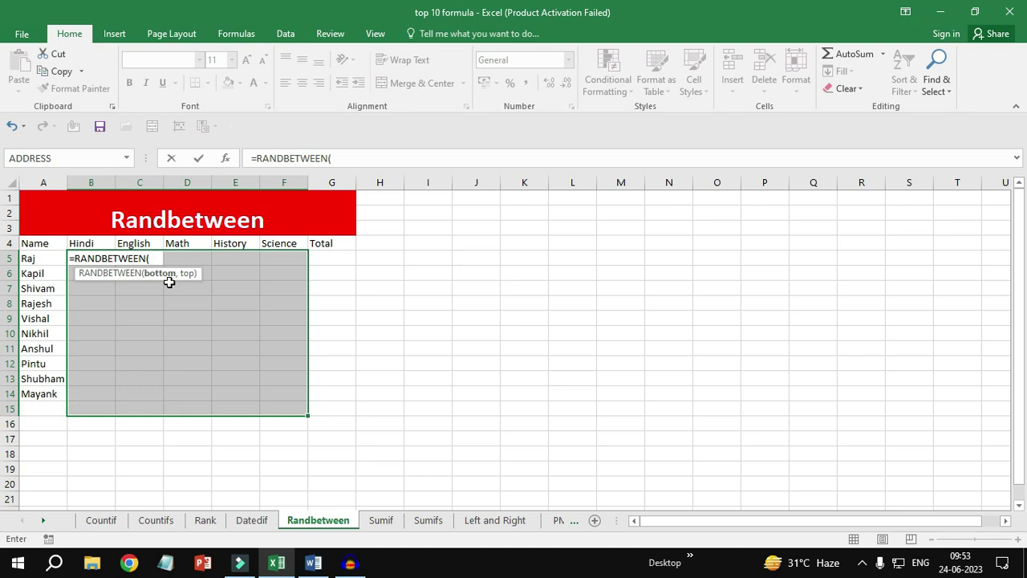
{"action": "type", "text": "33,"}
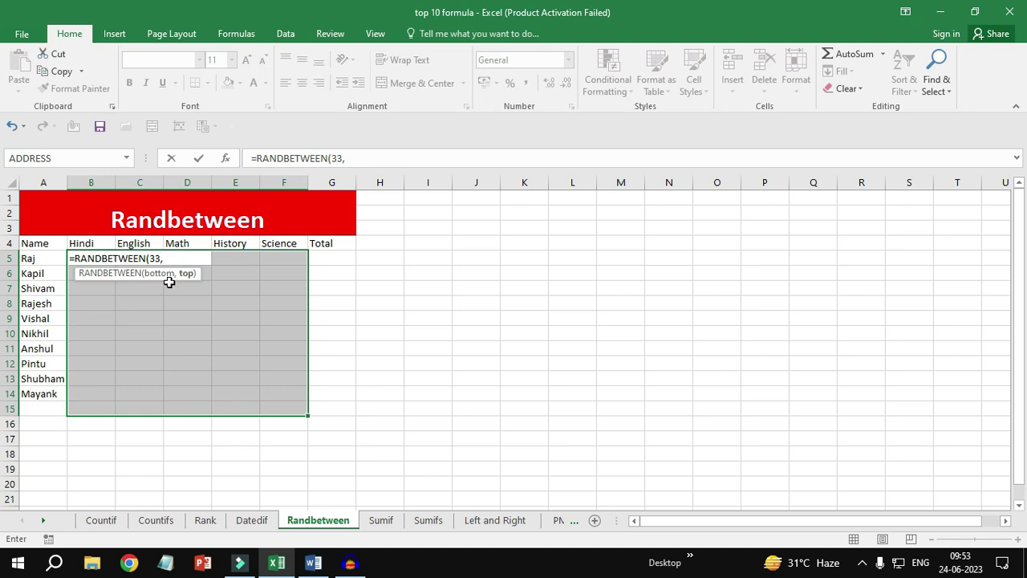
{"action": "type", "text": "95)"}
{"action": "key", "text": "Return"}
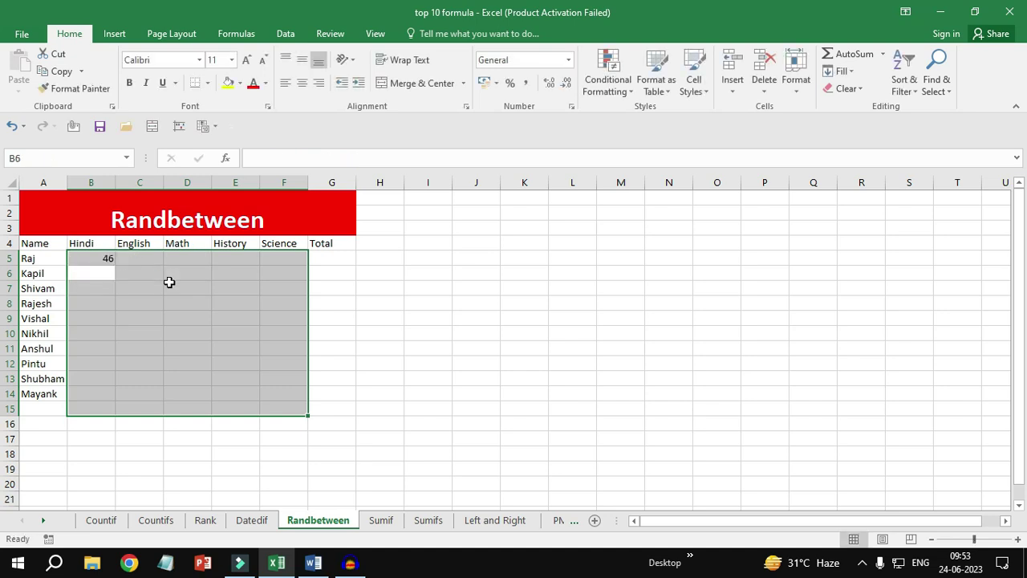
{"action": "key", "text": "ctrl+d"}
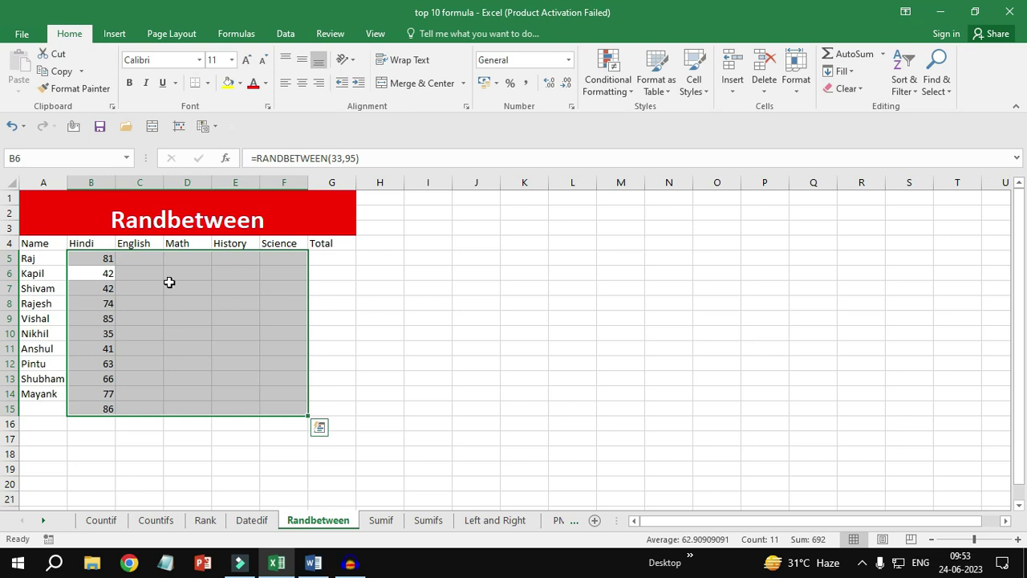
{"action": "key", "text": "ctrl+r"}
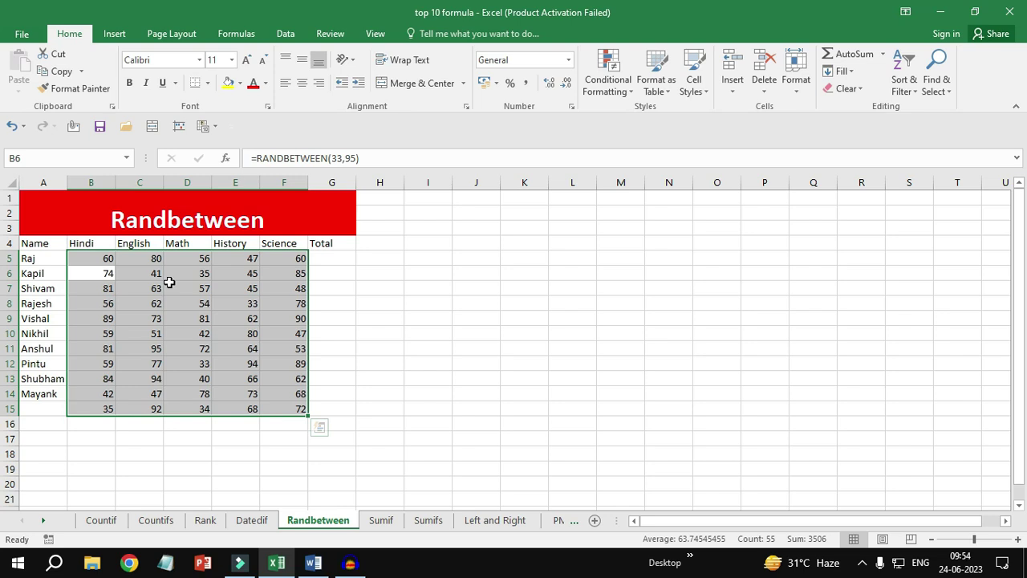
Step: Total the first student's marks in G5 with =SUM(B5:F5) and fill the formula down to G15
{"action": "left_click", "coordinate": [337, 259]}
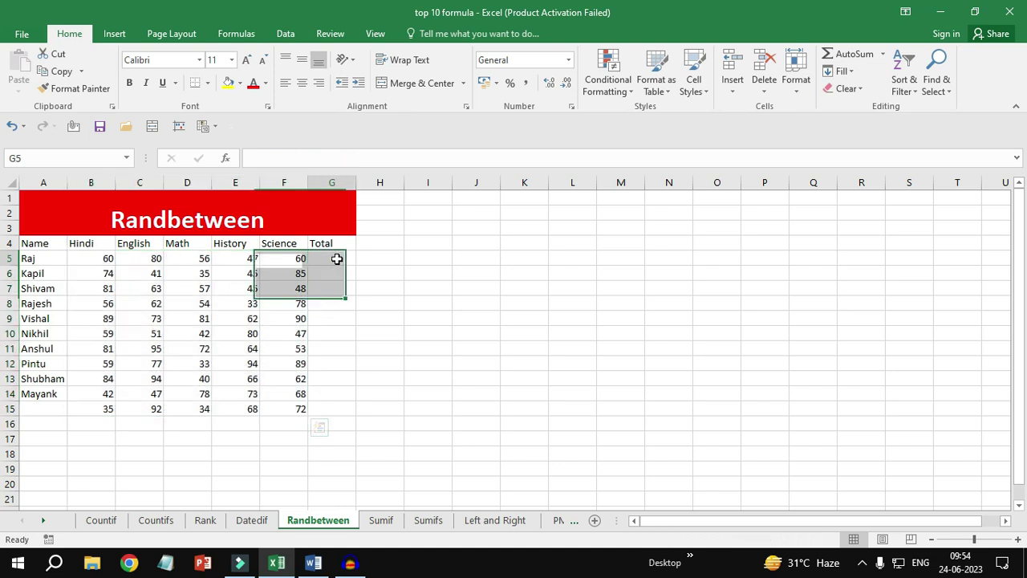
{"action": "key", "text": "alt+equal"}
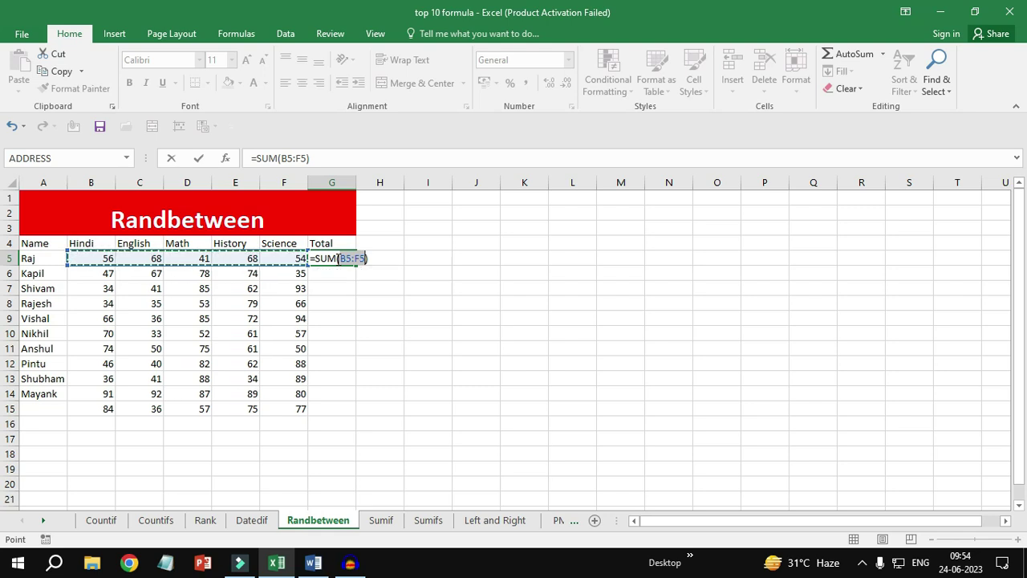
{"action": "key", "text": "Return"}
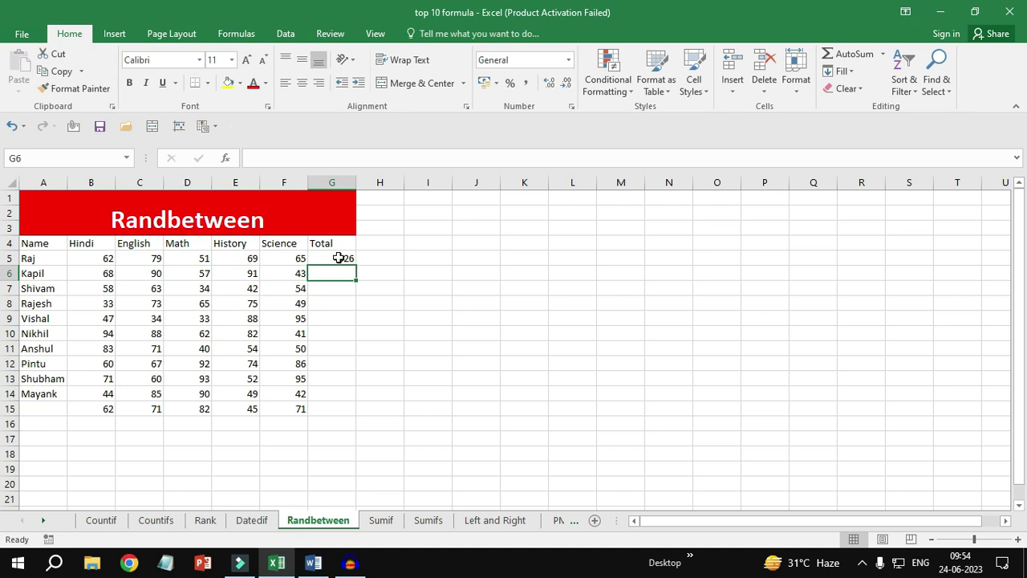
{"action": "left_click", "coordinate": [338, 257]}
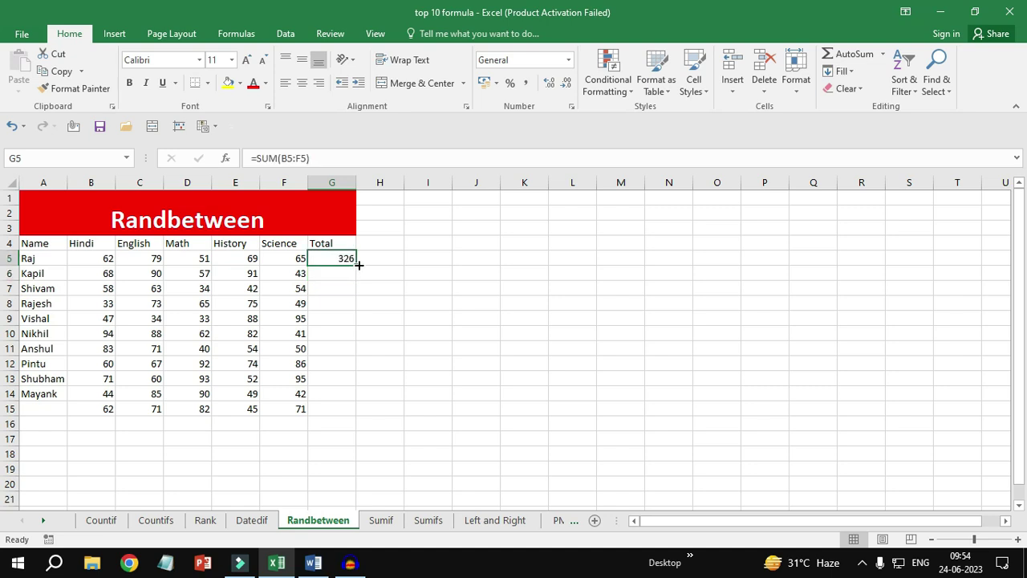
{"action": "double_click", "coordinate": [356, 264]}
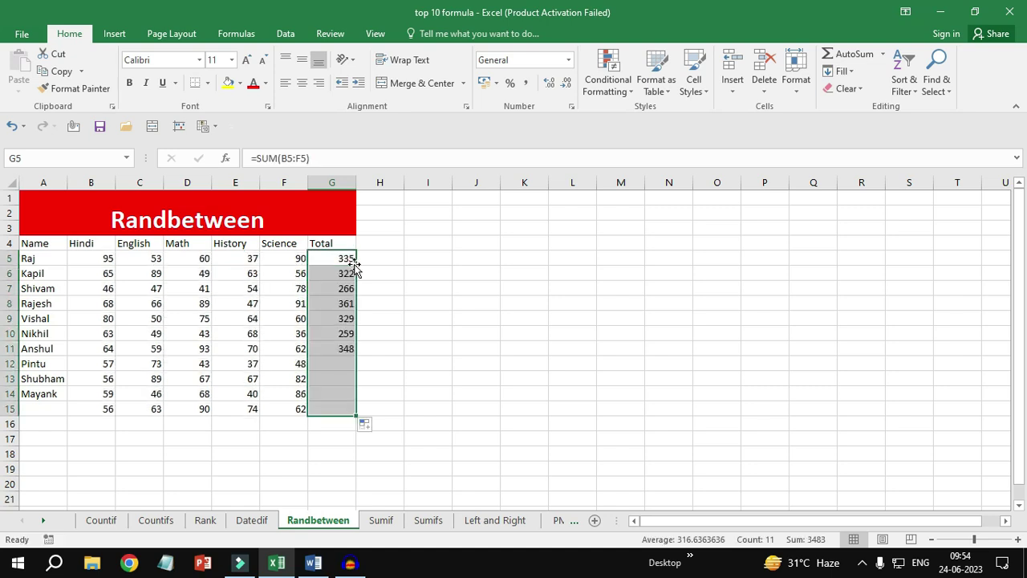
{"action": "left_click", "coordinate": [471, 425]}
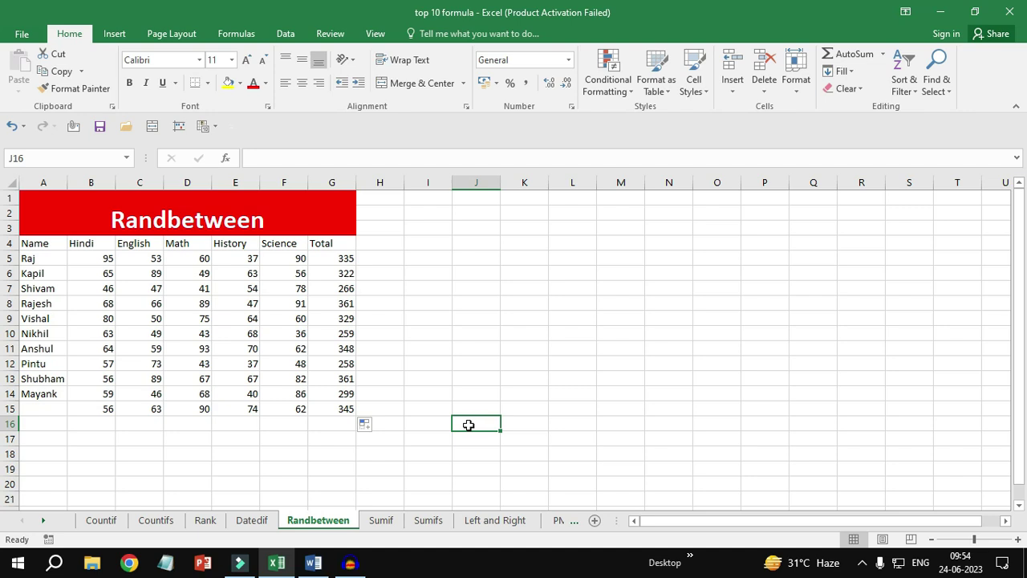
Step: Clear the random marks and totals from B5:G15
{"action": "left_click_drag", "start_coordinate": [100, 258], "coordinate": [360, 403]}
{"action": "key", "text": "Delete"}
{"action": "left_click", "coordinate": [195, 373]}
Step: Enter =RANDBETWEEN(33,85) in B5 and fill it down and across the subject columns for all students, B5:F14
{"action": "left_click_drag", "start_coordinate": [101, 259], "coordinate": [293, 392]}
{"action": "type", "text": "=rand"}
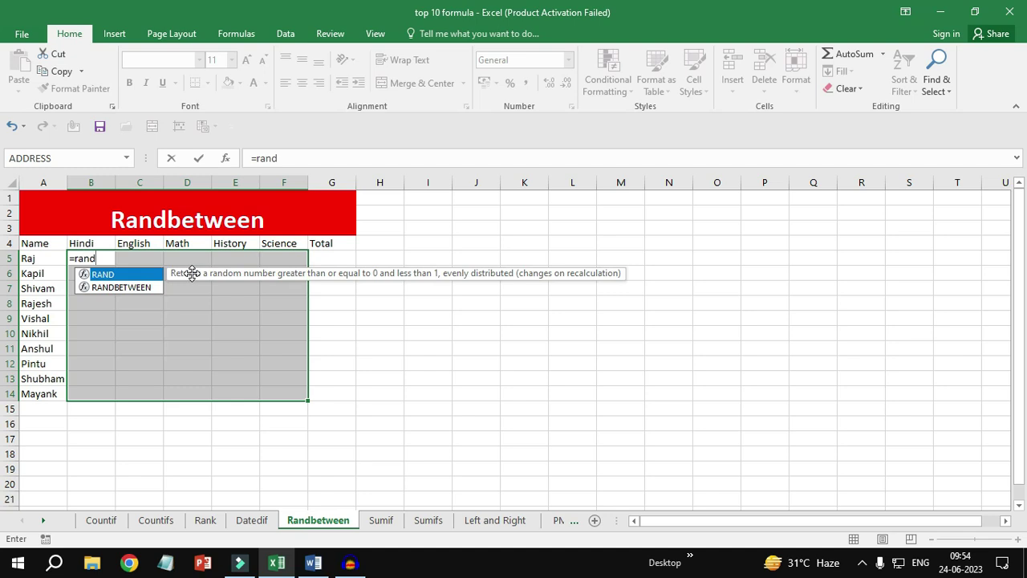
{"action": "key", "text": "Down"}
{"action": "key", "text": "Tab"}
{"action": "type", "text": "33,"}
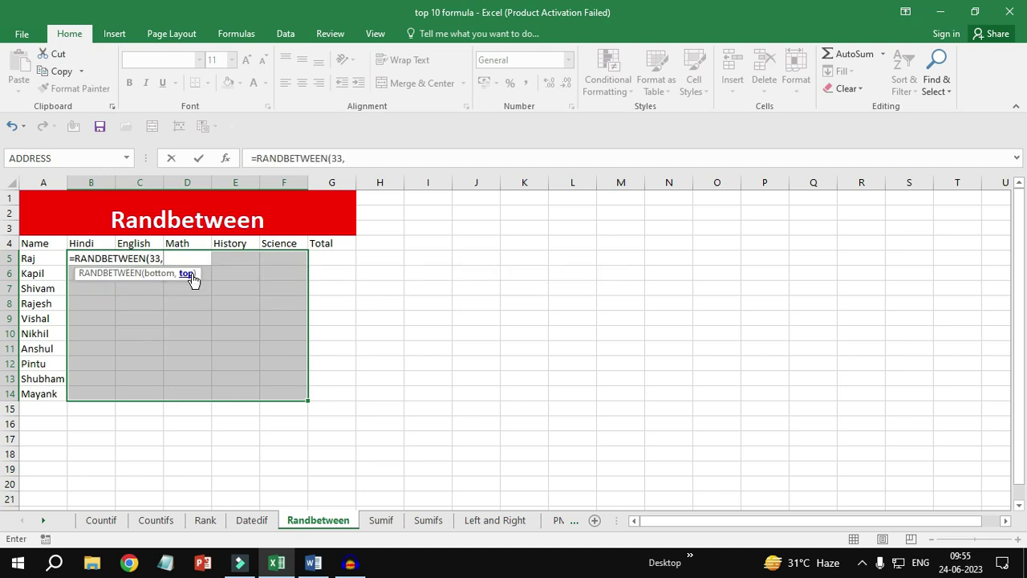
{"action": "type", "text": "85"}
{"action": "key", "text": "Return"}
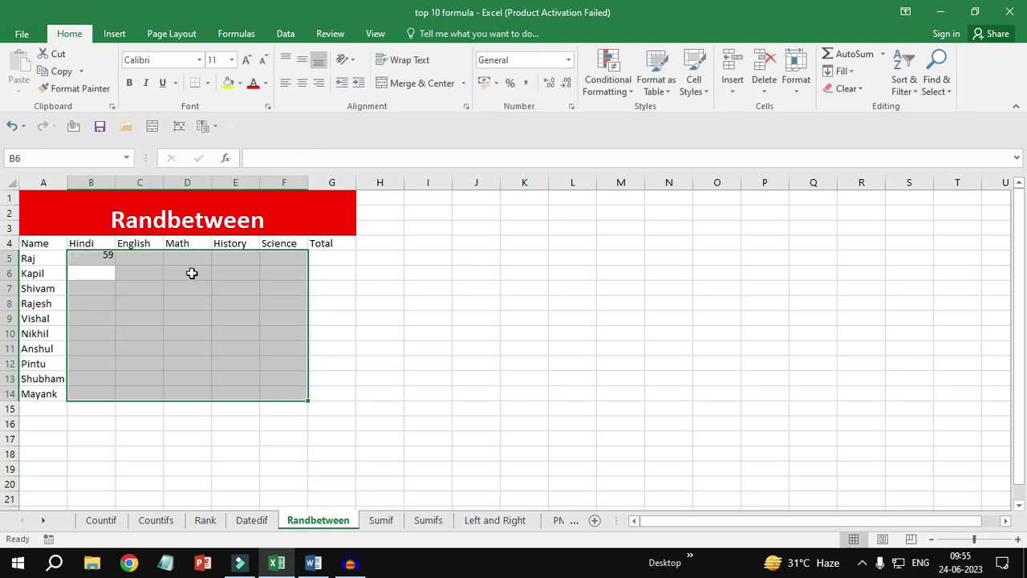
{"action": "key", "text": "ctrl+d"}
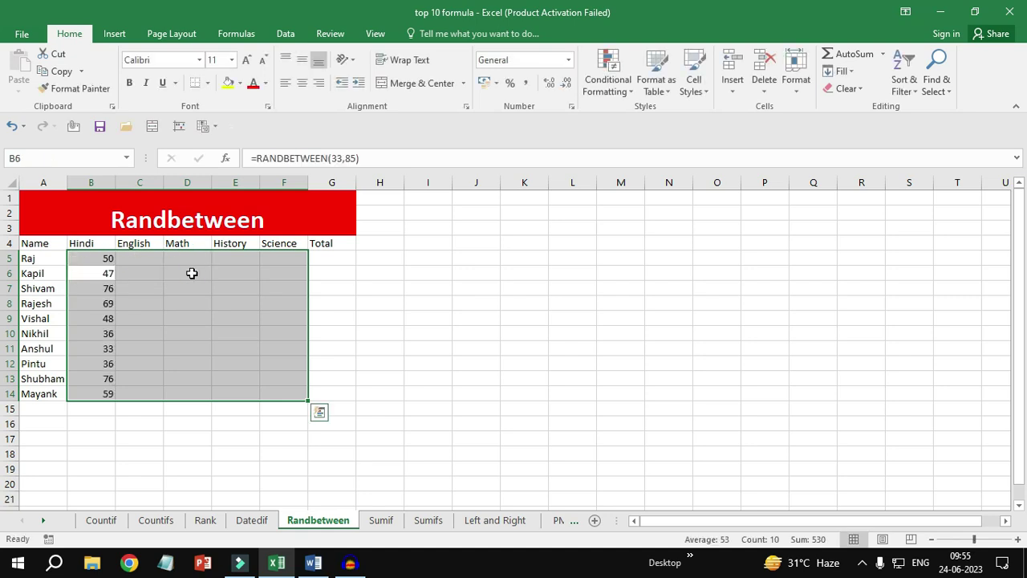
{"action": "key", "text": "ctrl+r"}
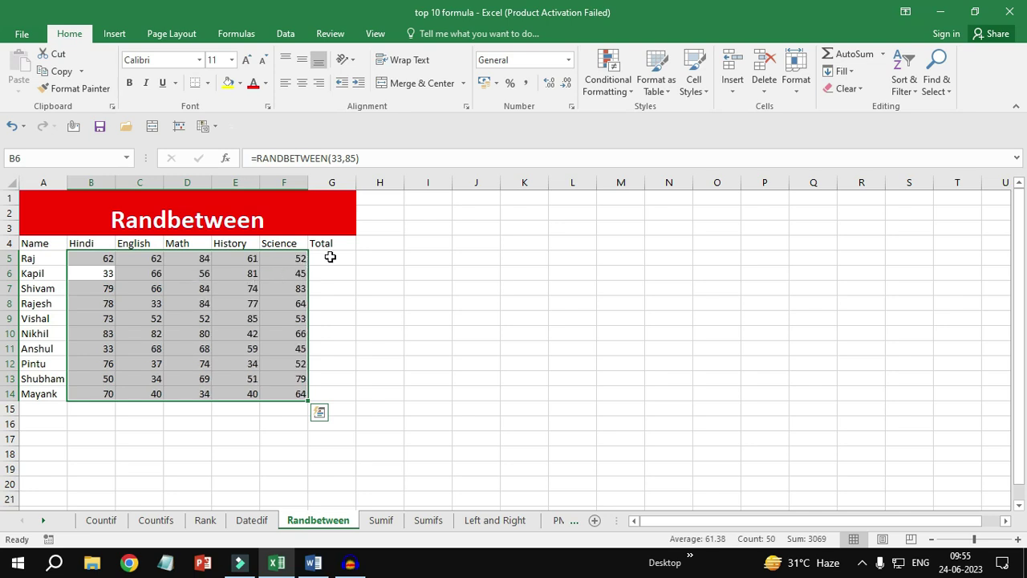
Step: Calculate the Total in G5 with =SUM(B5:F5) and fill it down to the last student in G14
{"action": "left_click", "coordinate": [330, 256]}
{"action": "key", "text": "alt+equal"}
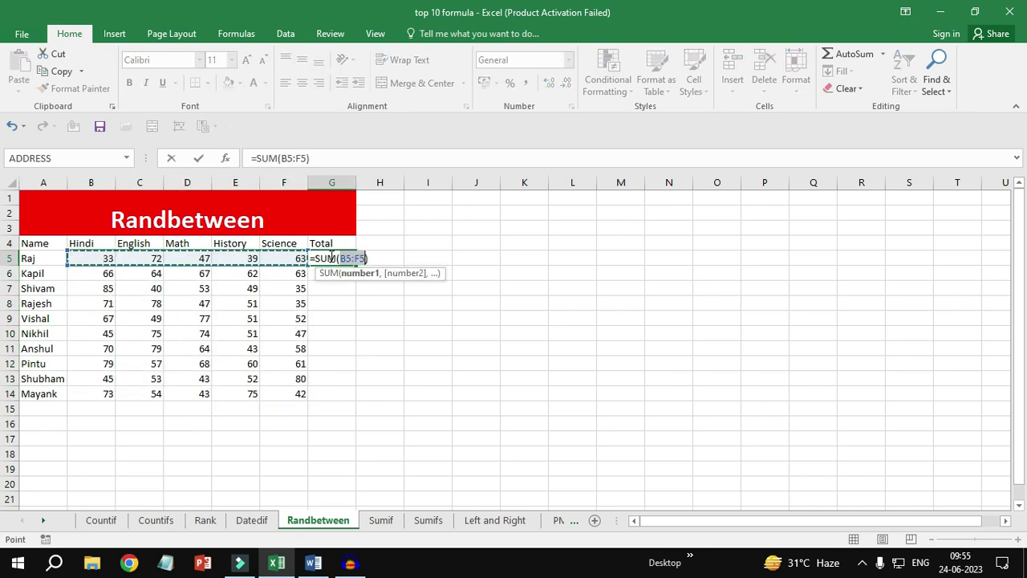
{"action": "key", "text": "Return"}
{"action": "left_click", "coordinate": [329, 256]}
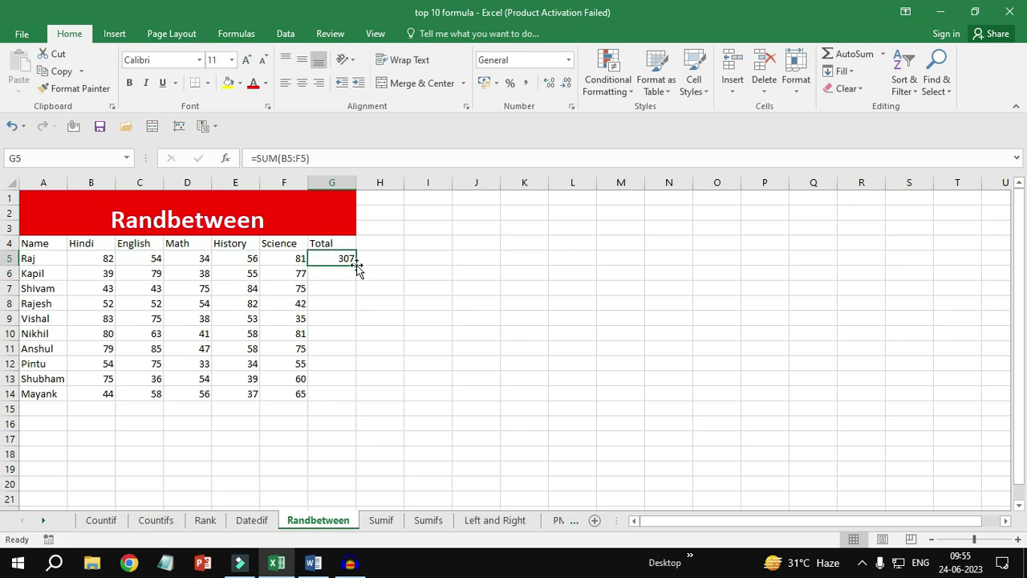
{"action": "double_click", "coordinate": [356, 264]}
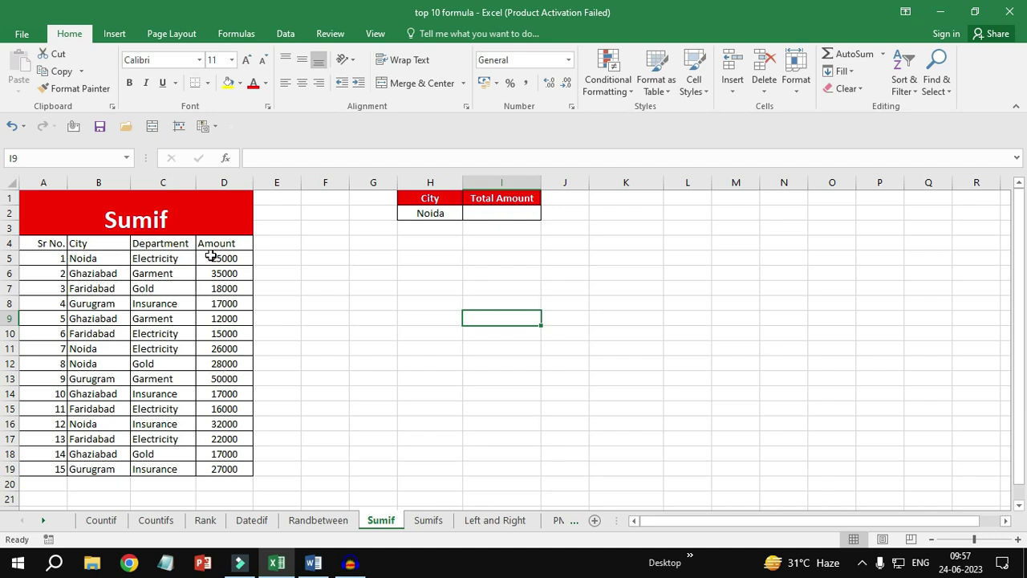
Step: On the Sumif sheet, go through the Noida entries in the City column that belong in the total amount
{"action": "left_click", "coordinate": [505, 215]}
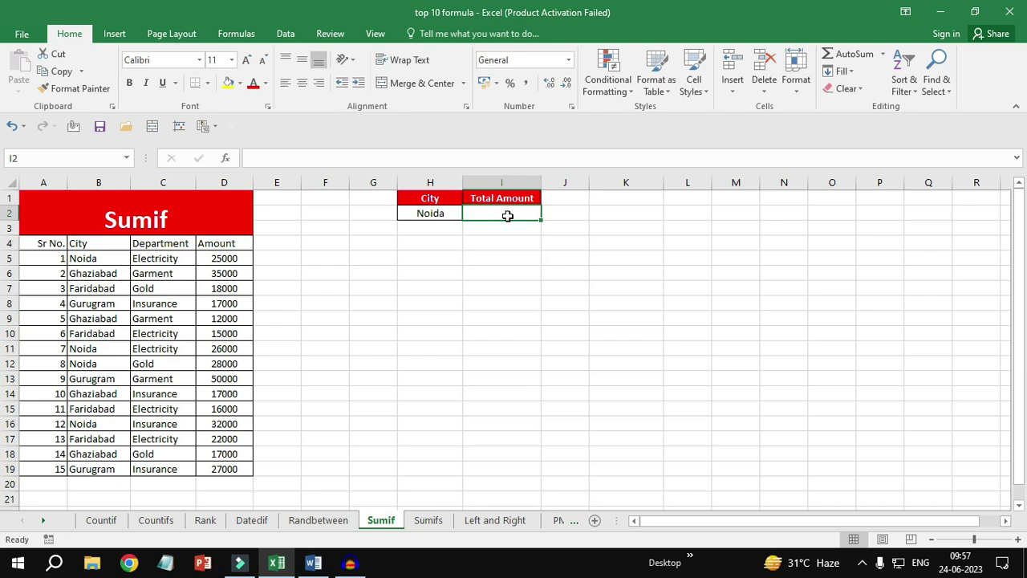
{"action": "left_click", "coordinate": [88, 259]}
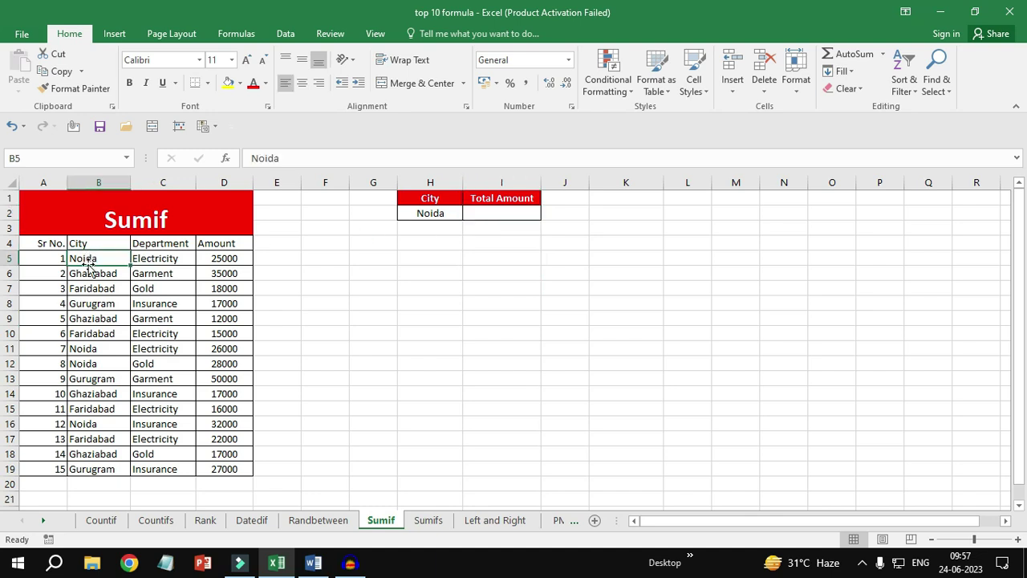
{"action": "left_click", "coordinate": [89, 353]}
{"action": "left_click", "coordinate": [88, 367]}
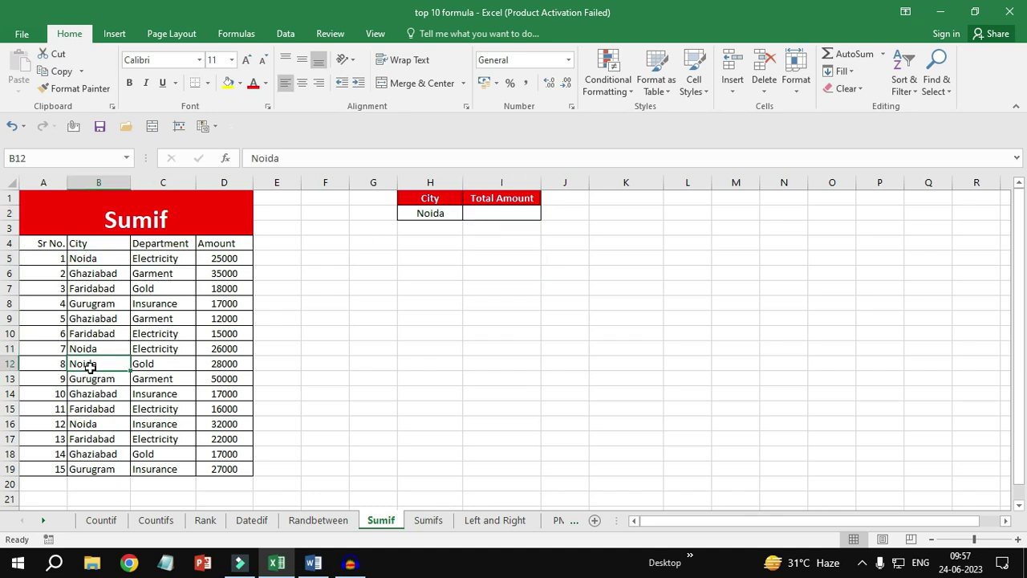
{"action": "left_click", "coordinate": [84, 425]}
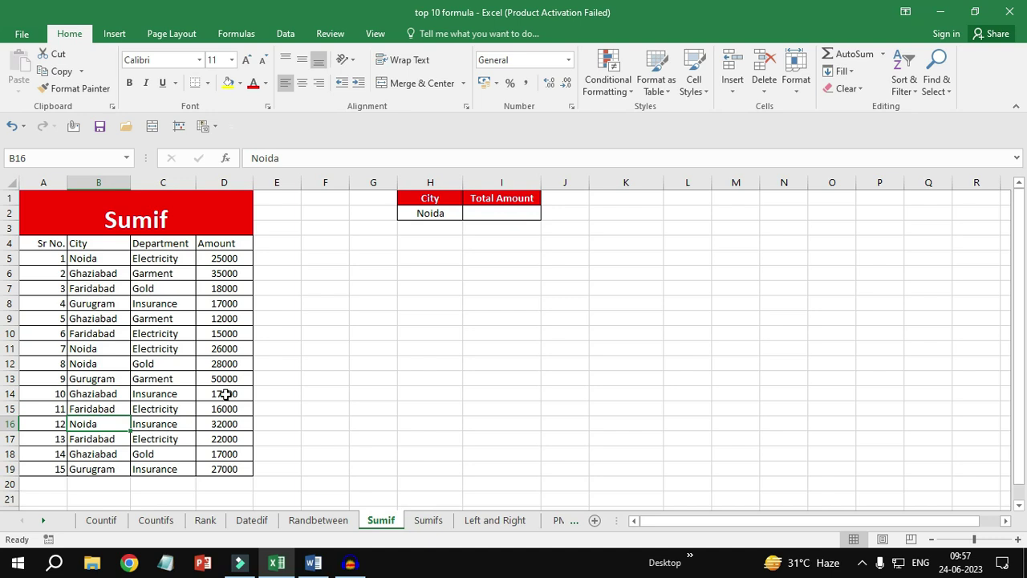
Step: Enter =SUMIF(B4:B19,H2,D4:D19) in I2 to total the amounts for the city given in H2
{"action": "left_click", "coordinate": [518, 217]}
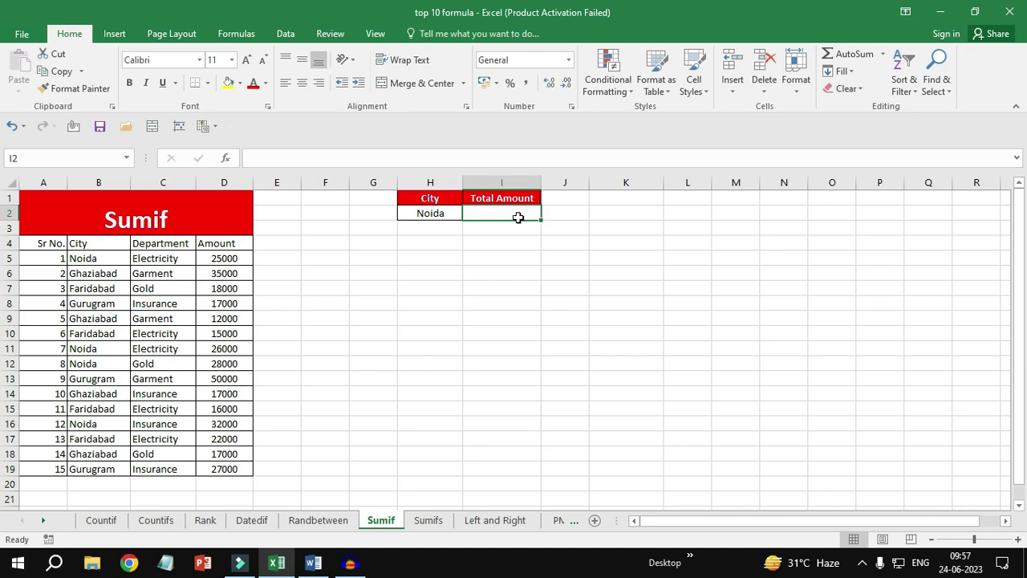
{"action": "type", "text": "=sum"}
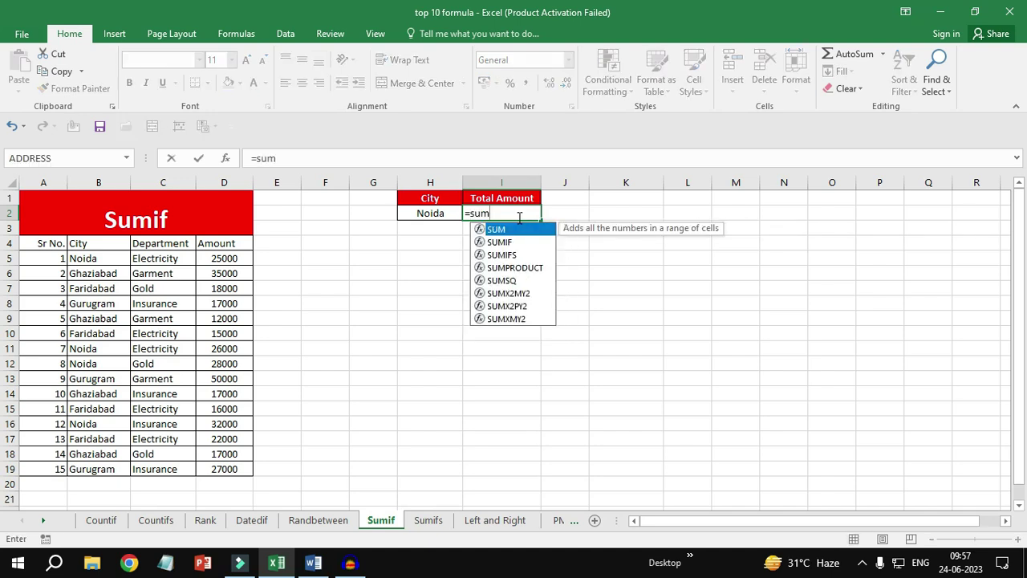
{"action": "type", "text": "if"}
{"action": "key", "text": "Tab"}
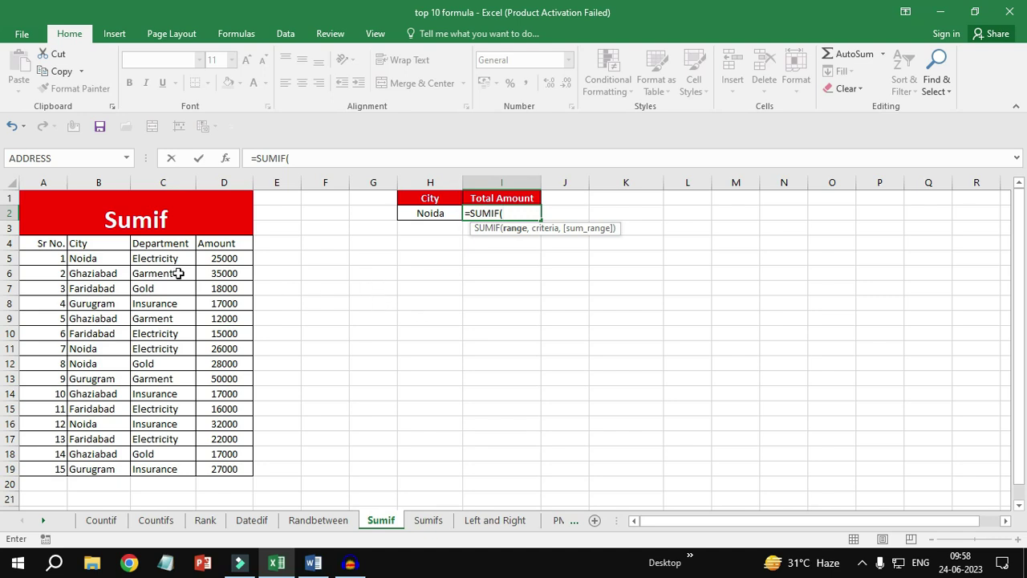
{"action": "left_click_drag", "start_coordinate": [94, 243], "coordinate": [109, 463]}
{"action": "type", "text": ","}
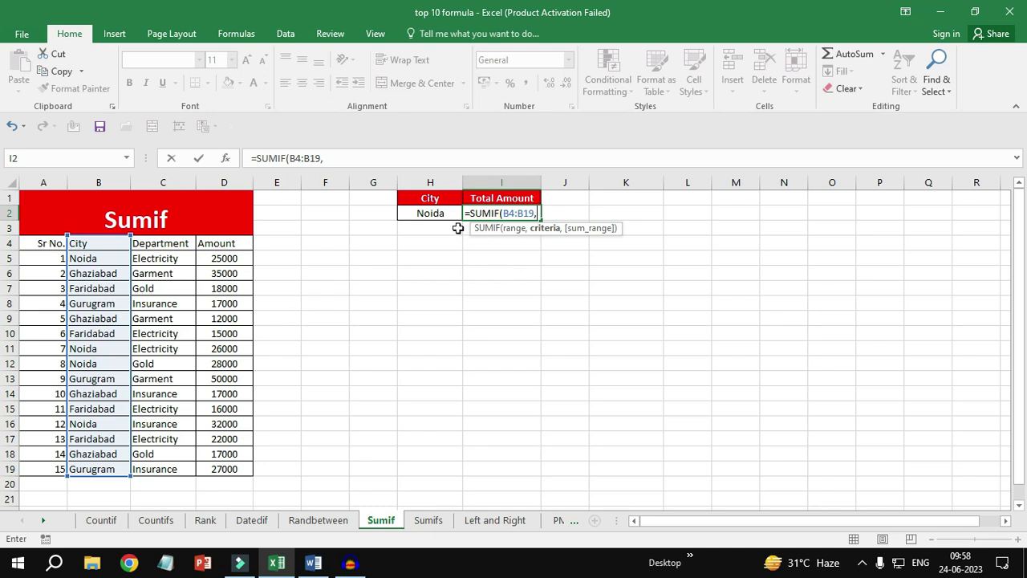
{"action": "left_click", "coordinate": [427, 212]}
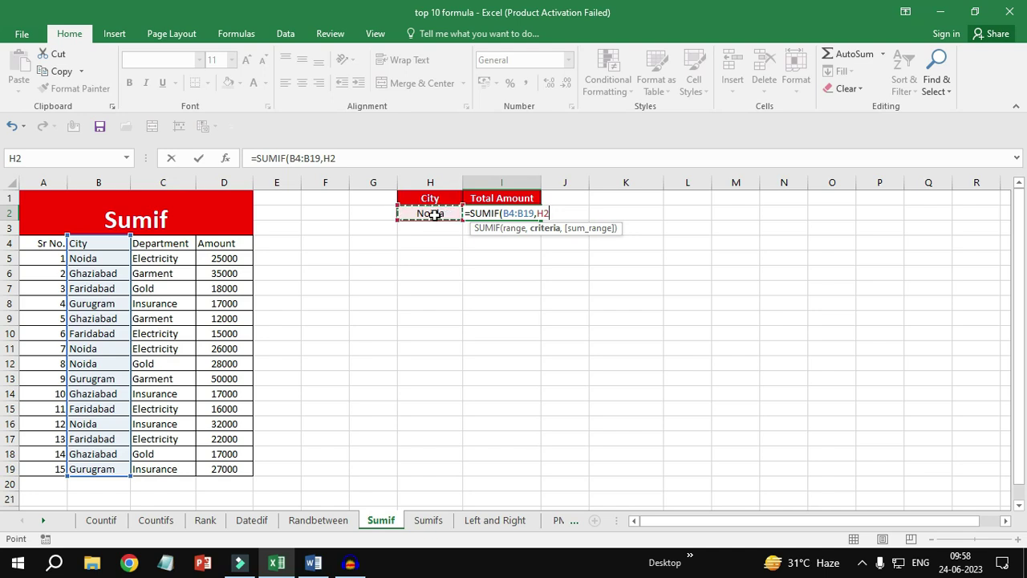
{"action": "type", "text": ","}
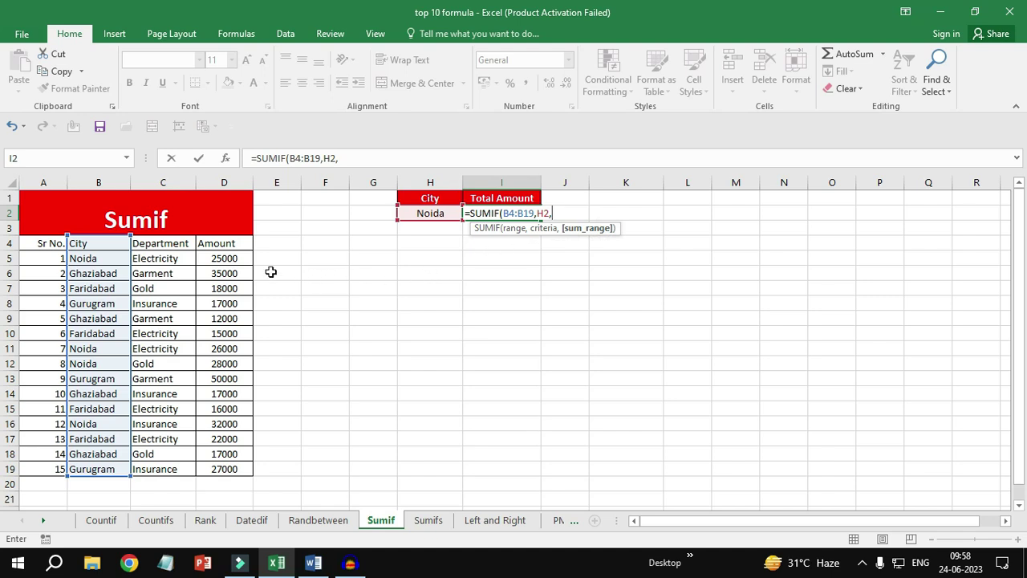
{"action": "left_click_drag", "start_coordinate": [228, 243], "coordinate": [236, 468]}
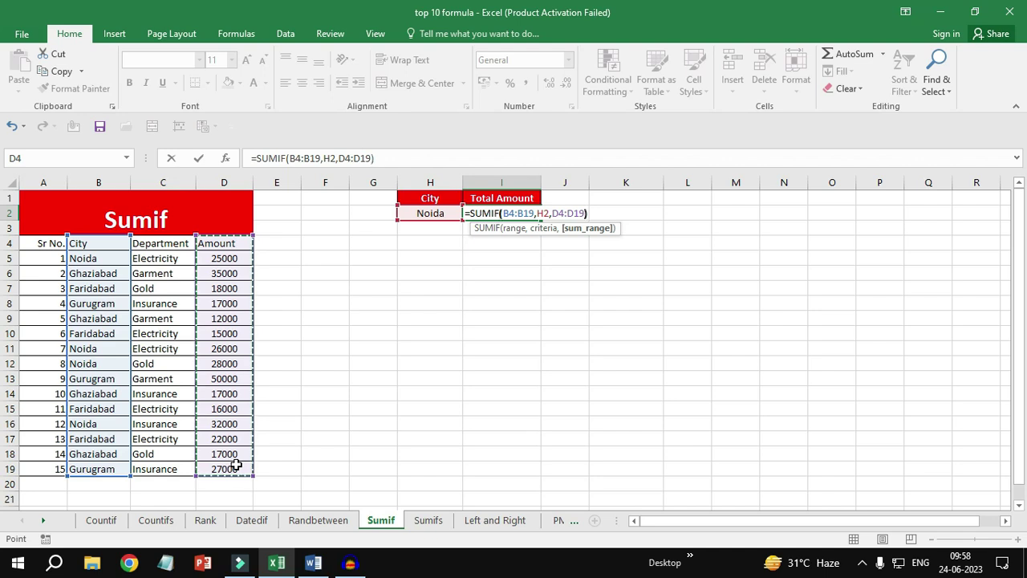
{"action": "type", "text": ")"}
{"action": "key", "text": "Return"}
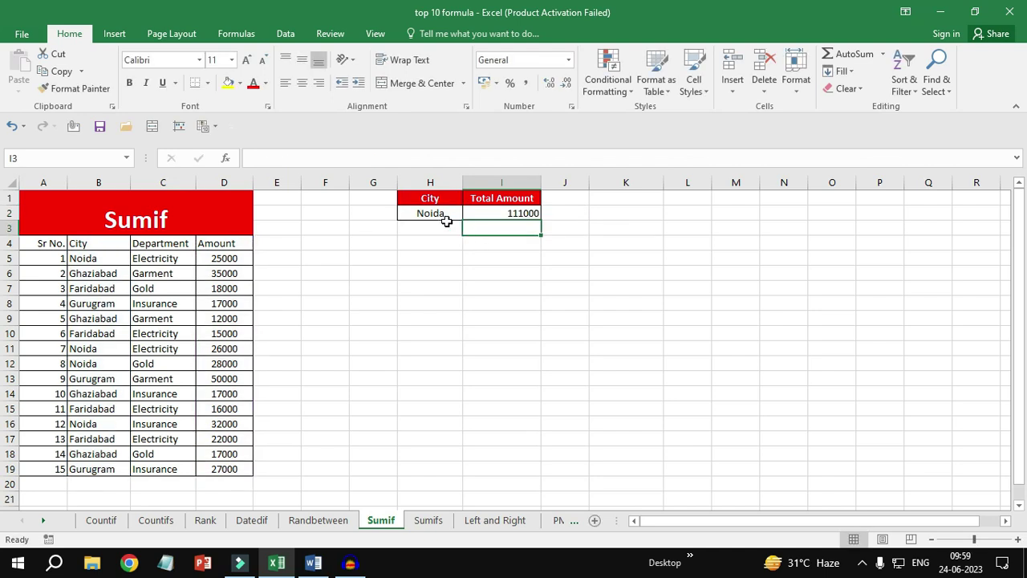
Step: Test the SUMIF total in I2 by changing the city in H2 to Faridabad and to Gurugram
{"action": "left_click", "coordinate": [524, 212]}
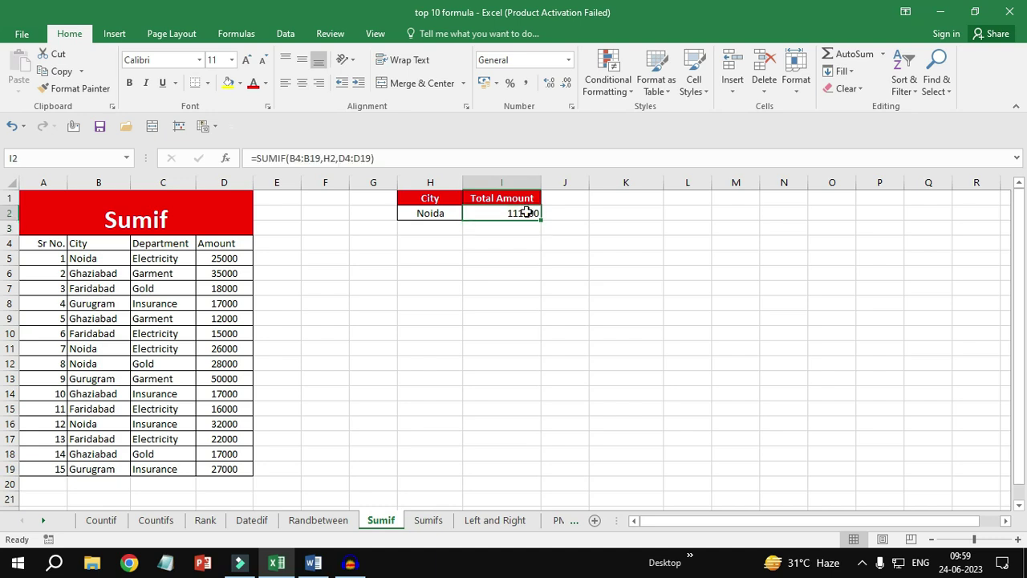
{"action": "left_click", "coordinate": [431, 212]}
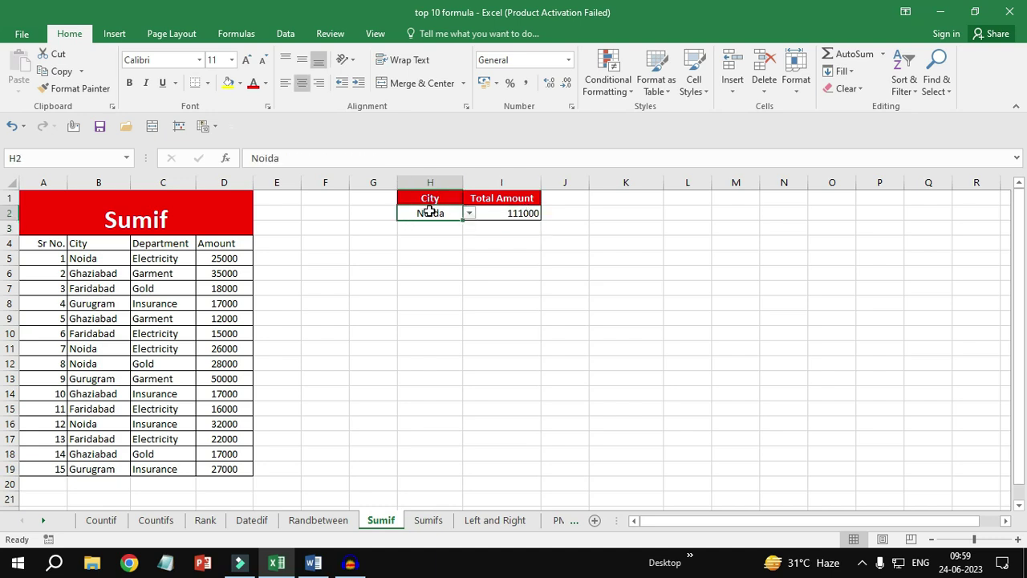
{"action": "left_click", "coordinate": [471, 213]}
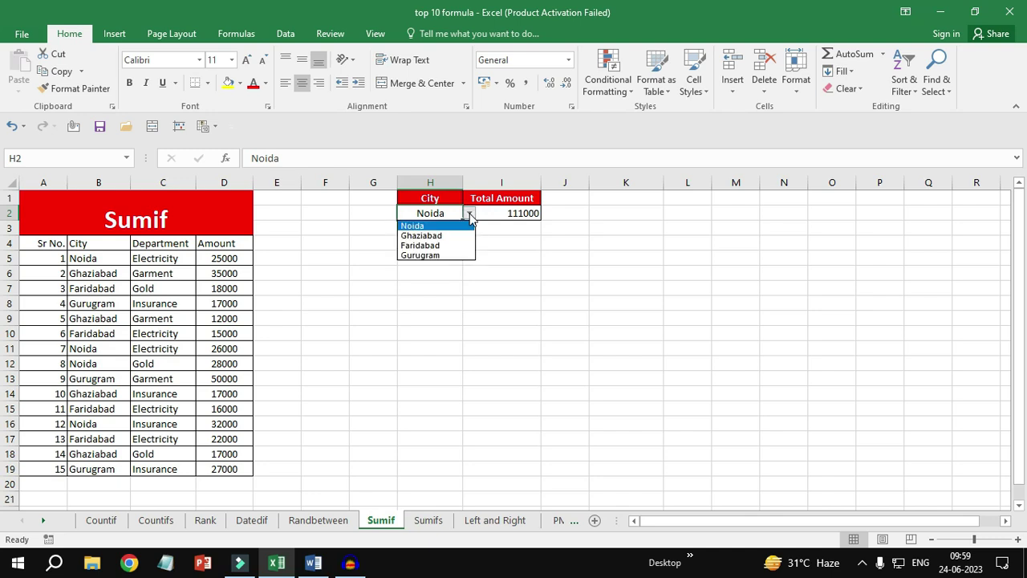
{"action": "left_click", "coordinate": [437, 244]}
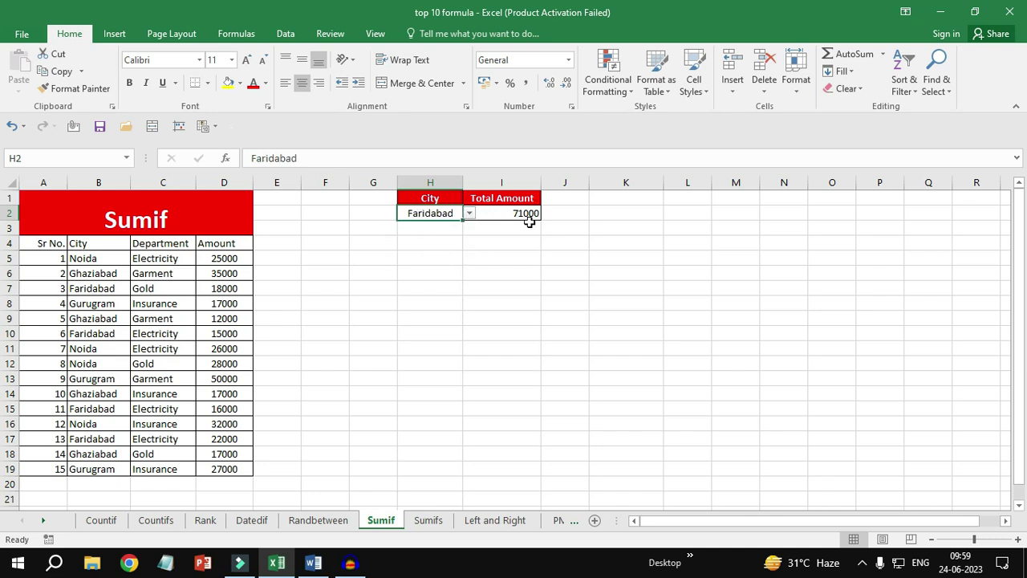
{"action": "left_click", "coordinate": [470, 213]}
{"action": "left_click", "coordinate": [429, 255]}
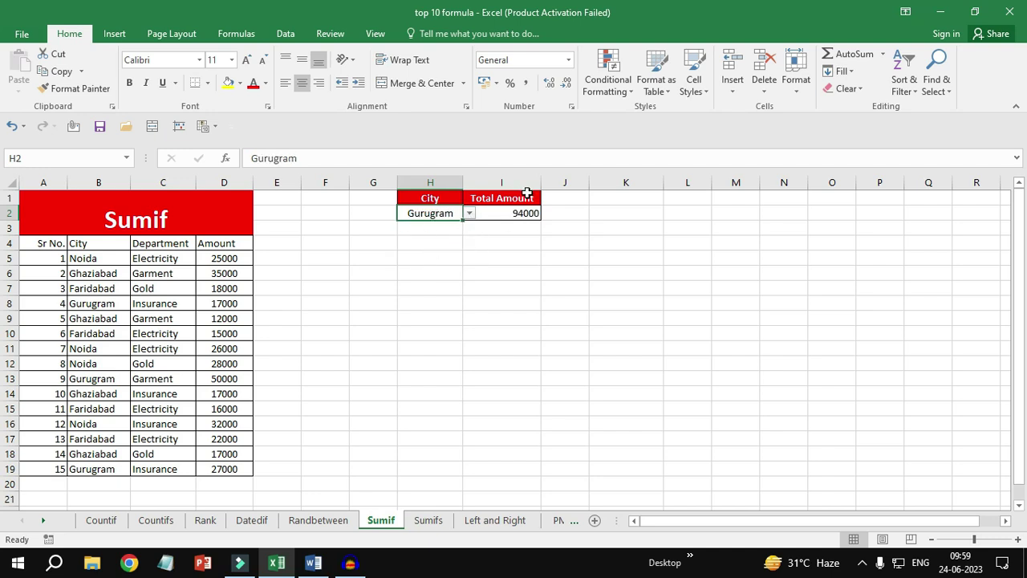
{"action": "left_click", "coordinate": [469, 213]}
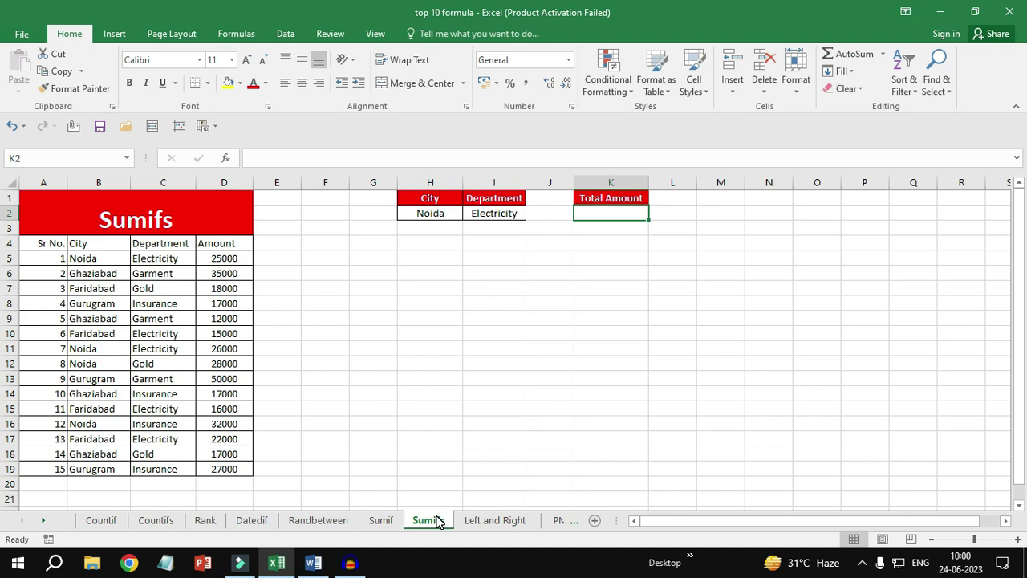
Step: On the Sumifs sheet, review the City and Department criteria in H1:I2 and the empty Total Amount cell K2
{"action": "left_click", "coordinate": [433, 199]}
{"action": "left_click", "coordinate": [491, 198]}
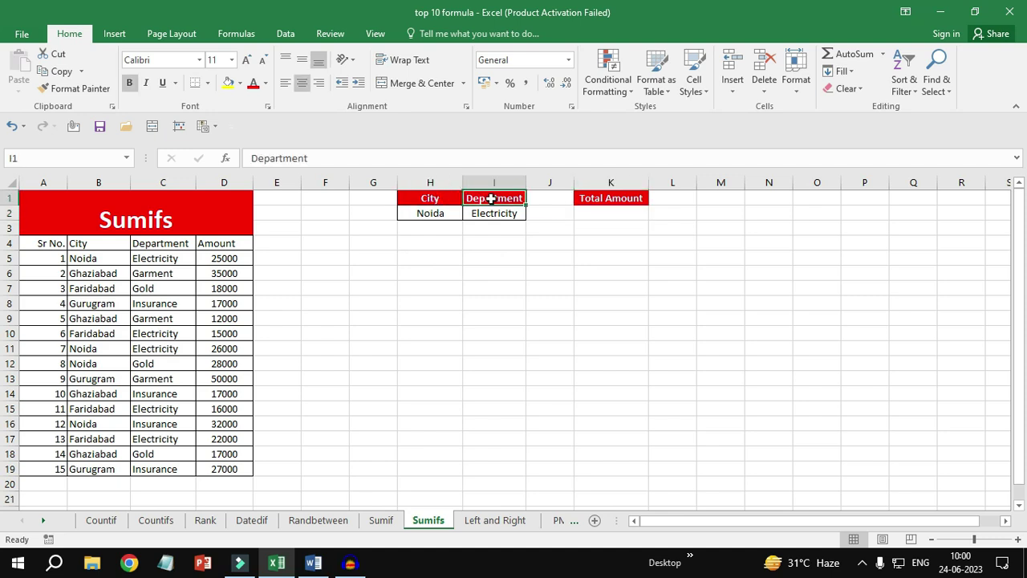
{"action": "left_click", "coordinate": [430, 214]}
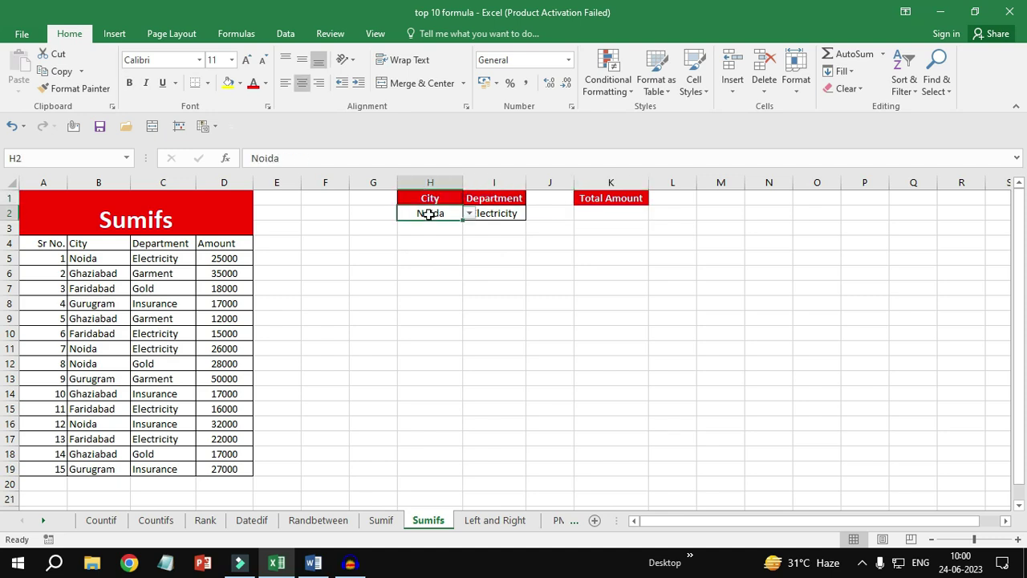
{"action": "left_click", "coordinate": [594, 210]}
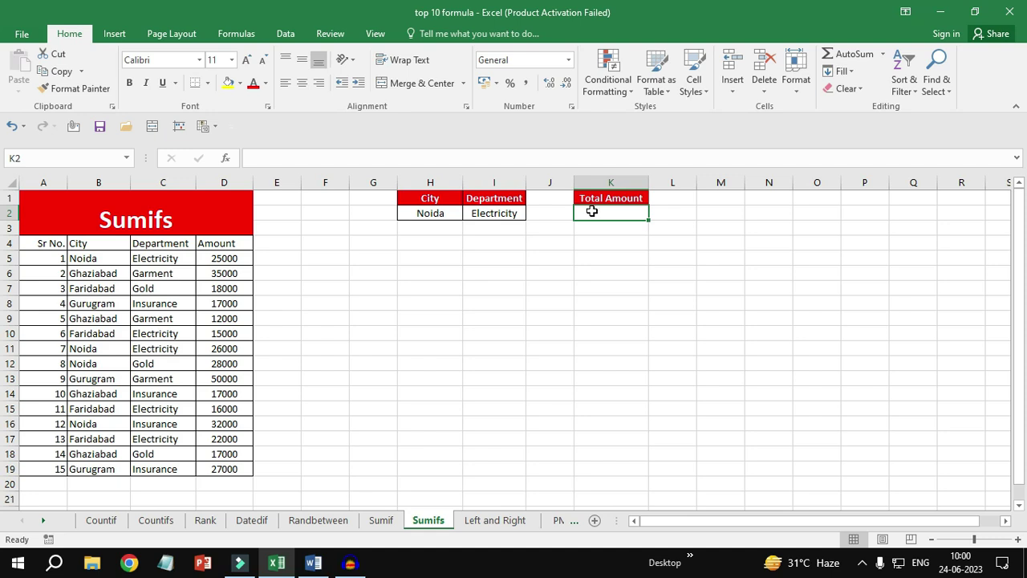
{"action": "key", "text": "Left"}
{"action": "key", "text": "Left"}
{"action": "key", "text": "Left"}
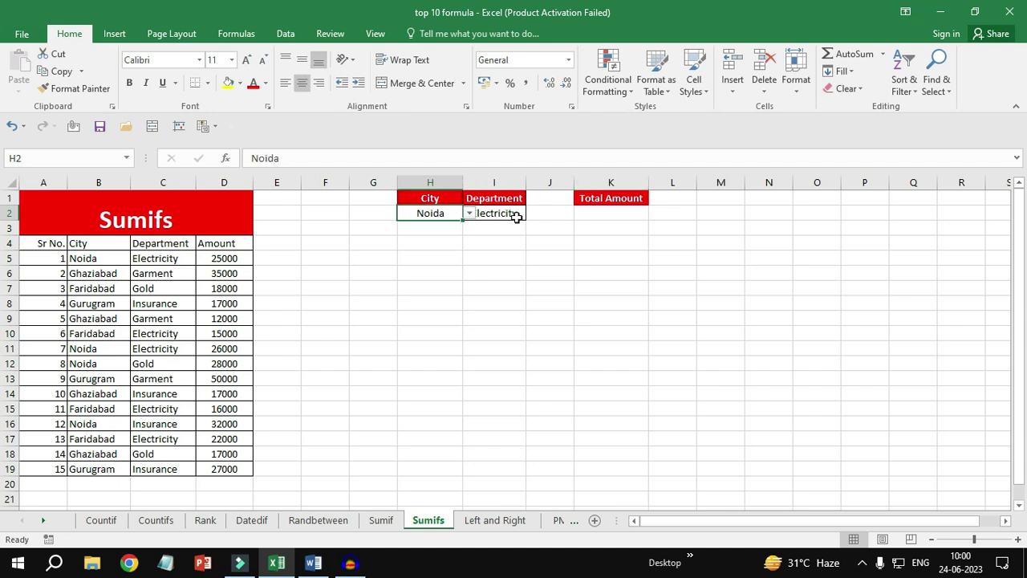
Step: Enter =SUMIFS(D4:D19,B4:B19,H2,C4:C19,I2) in K2 to total the amounts matching both the city and the department
{"action": "left_click", "coordinate": [602, 212]}
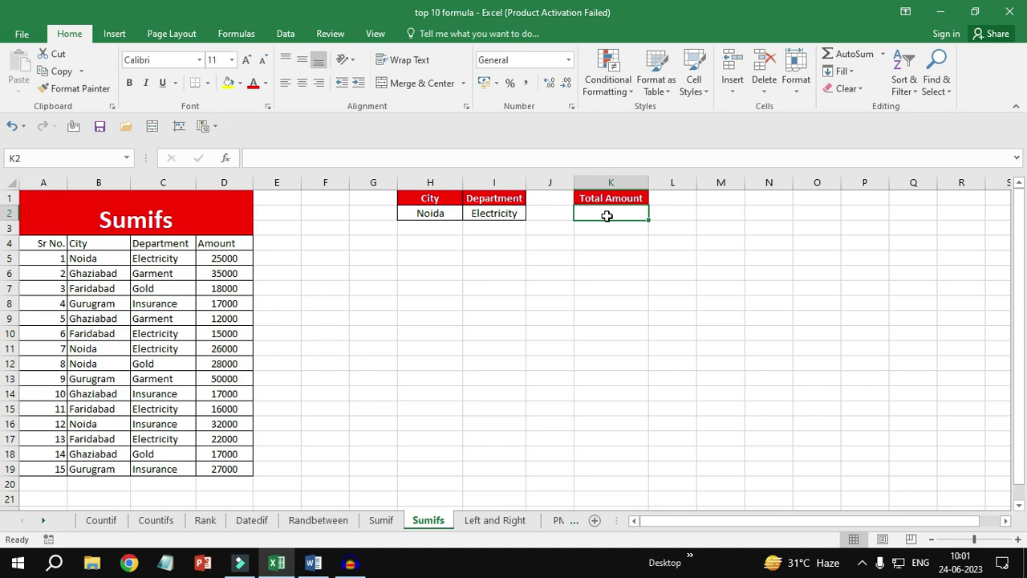
{"action": "type", "text": "=sum"}
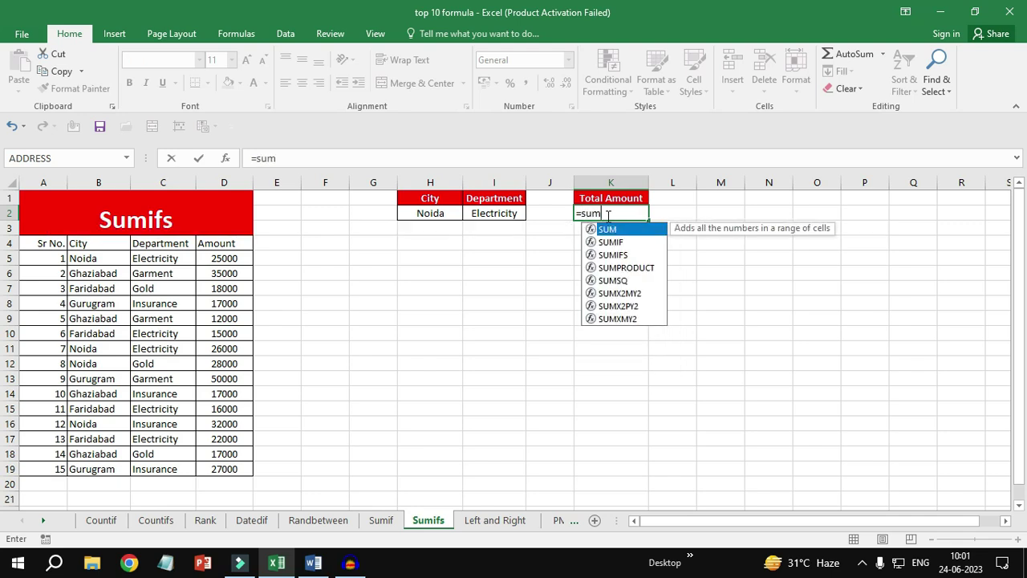
{"action": "type", "text": "ifs"}
{"action": "key", "text": "Tab"}
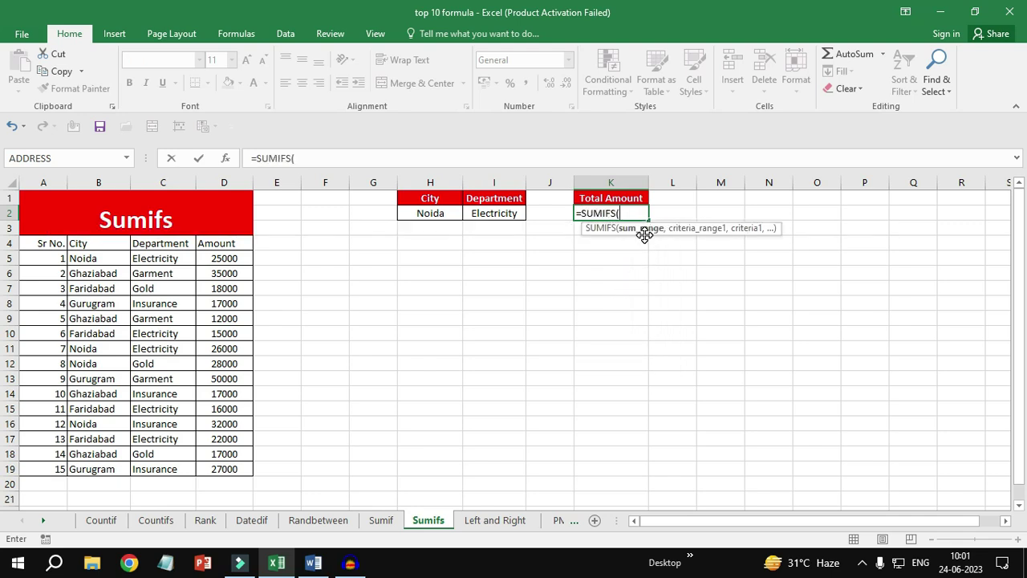
{"action": "left_click_drag", "start_coordinate": [230, 243], "coordinate": [236, 469]}
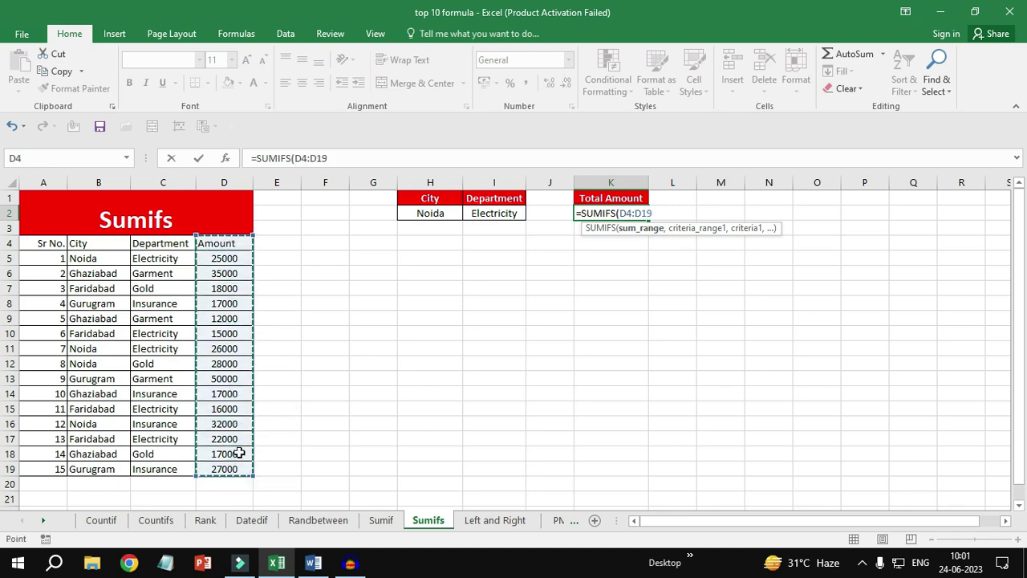
{"action": "type", "text": ","}
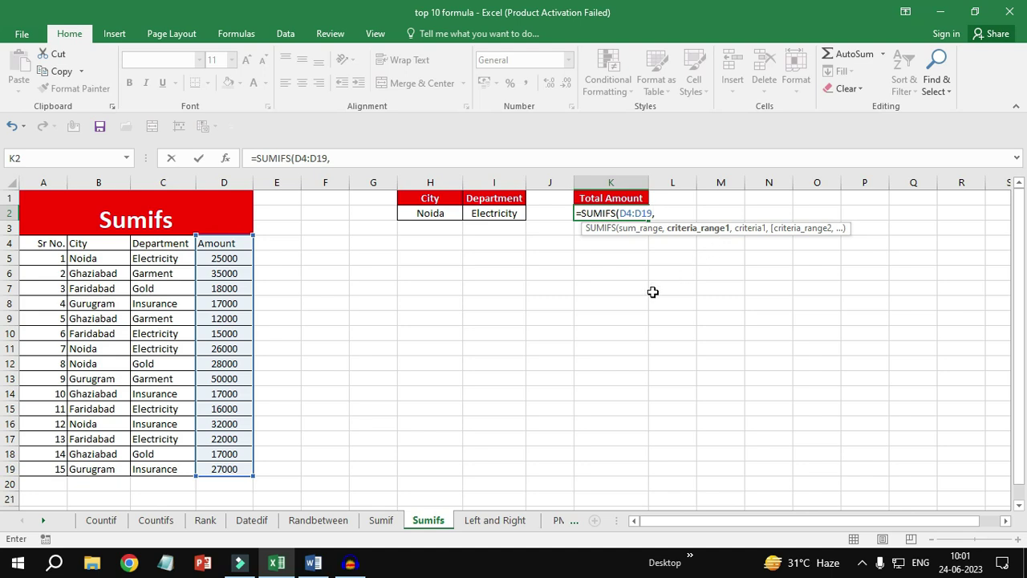
{"action": "left_click_drag", "start_coordinate": [105, 245], "coordinate": [97, 463]}
{"action": "type", "text": ","}
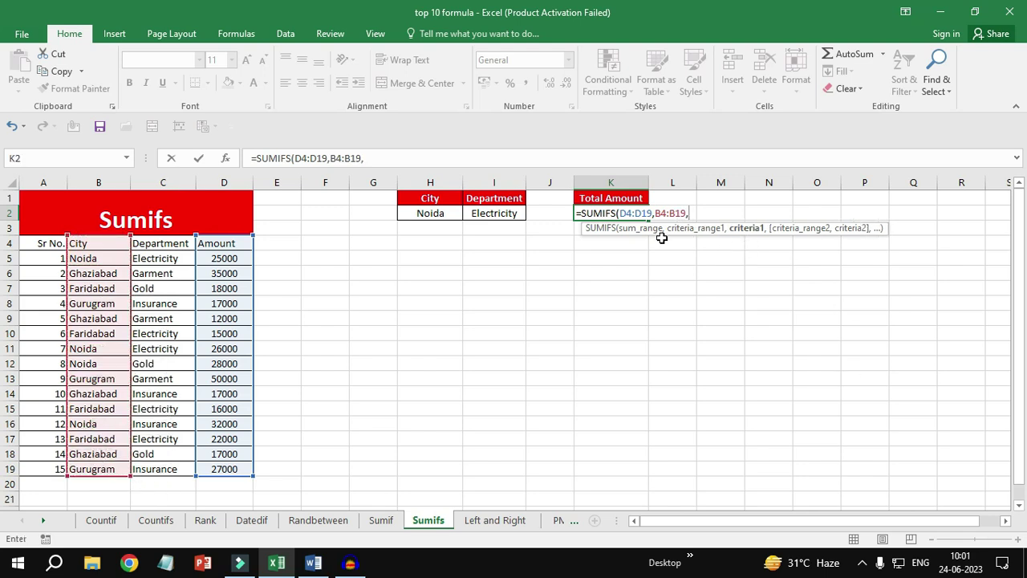
{"action": "left_click", "coordinate": [434, 213]}
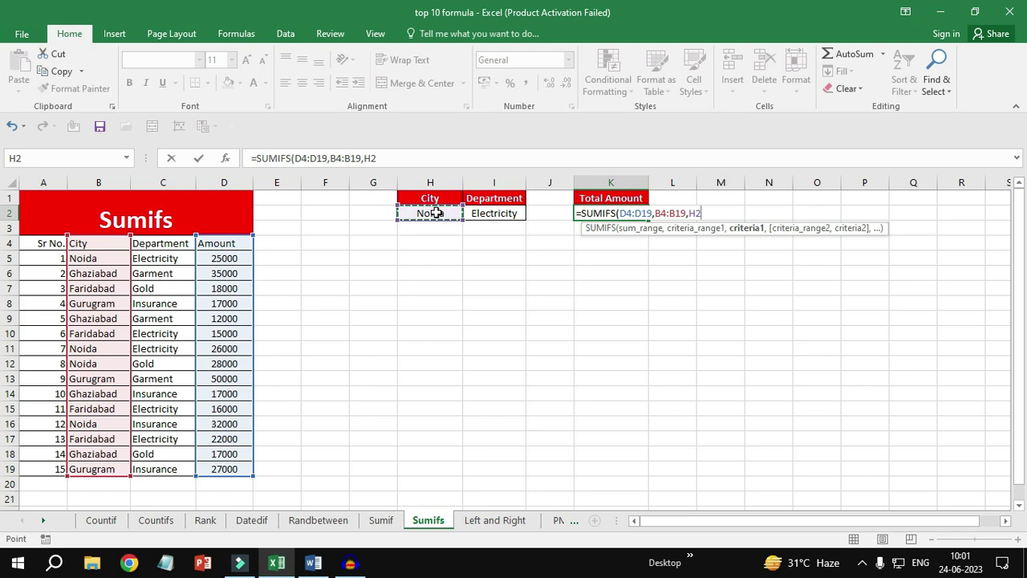
{"action": "type", "text": ","}
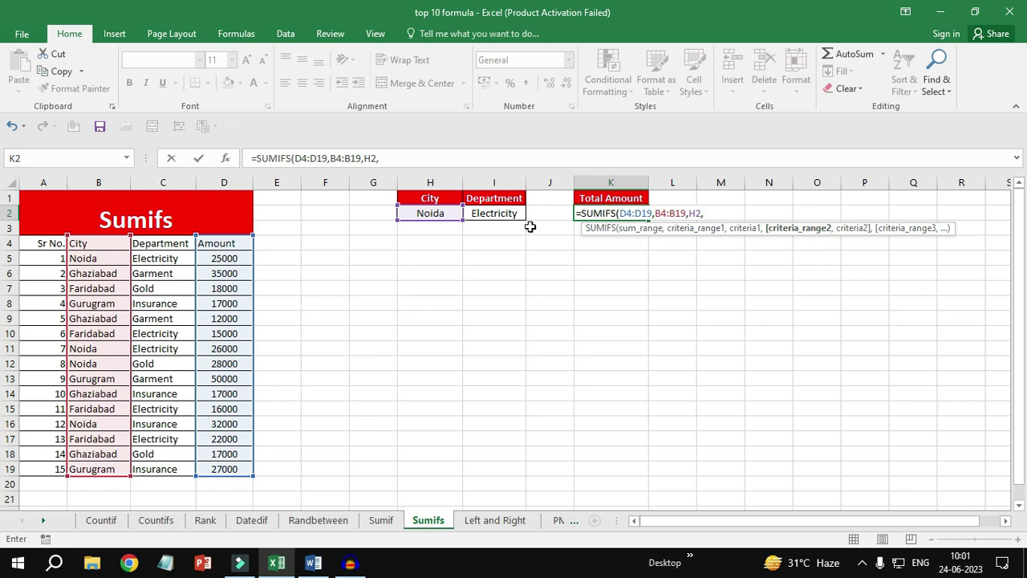
{"action": "left_click_drag", "start_coordinate": [153, 243], "coordinate": [155, 462]}
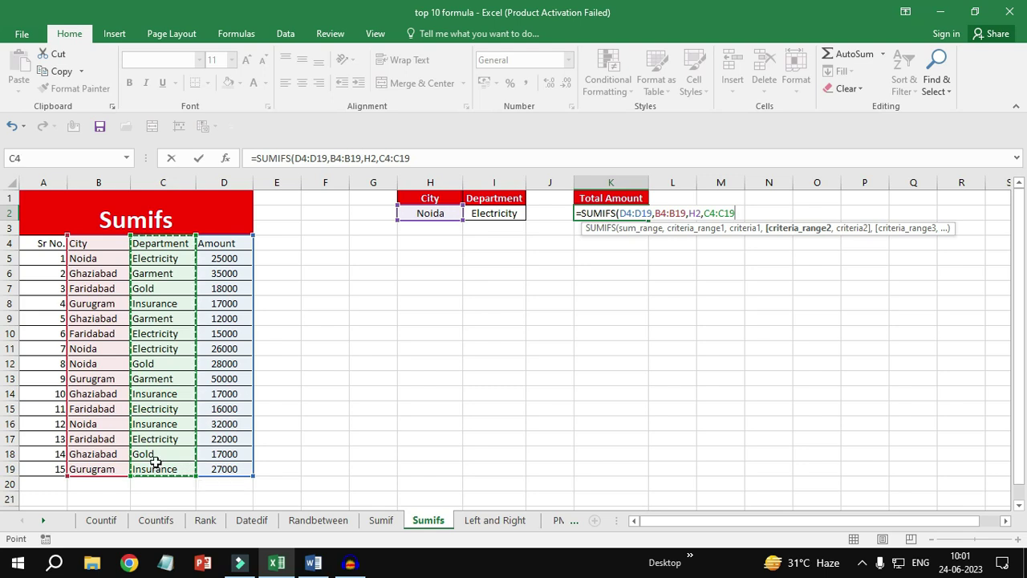
{"action": "type", "text": ","}
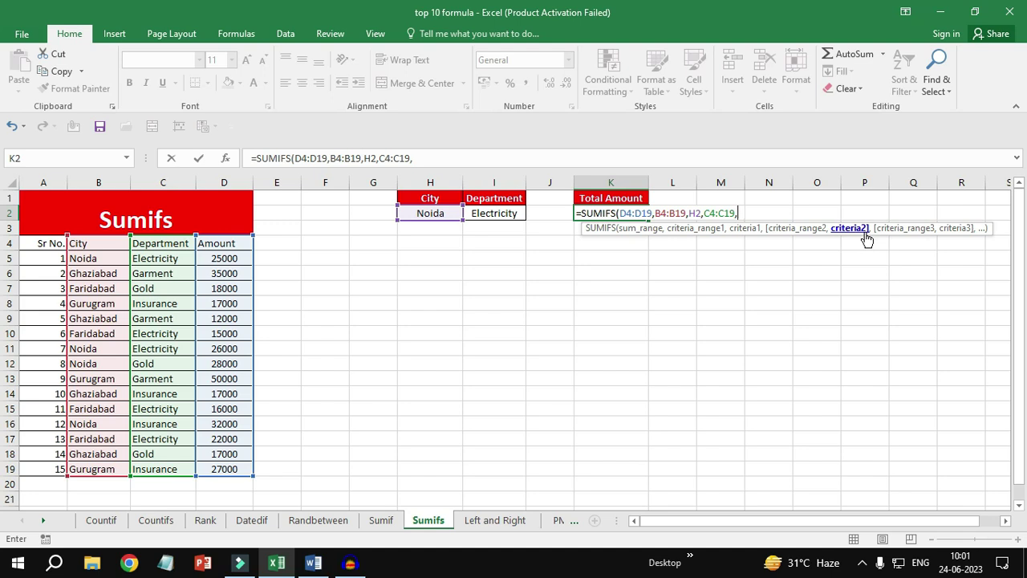
{"action": "left_click", "coordinate": [492, 215]}
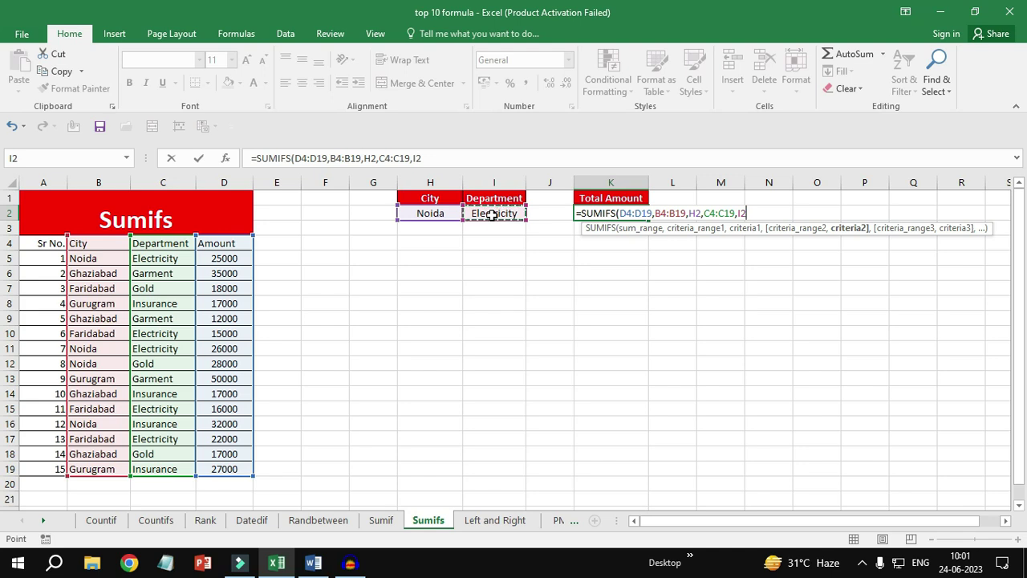
{"action": "type", "text": ")"}
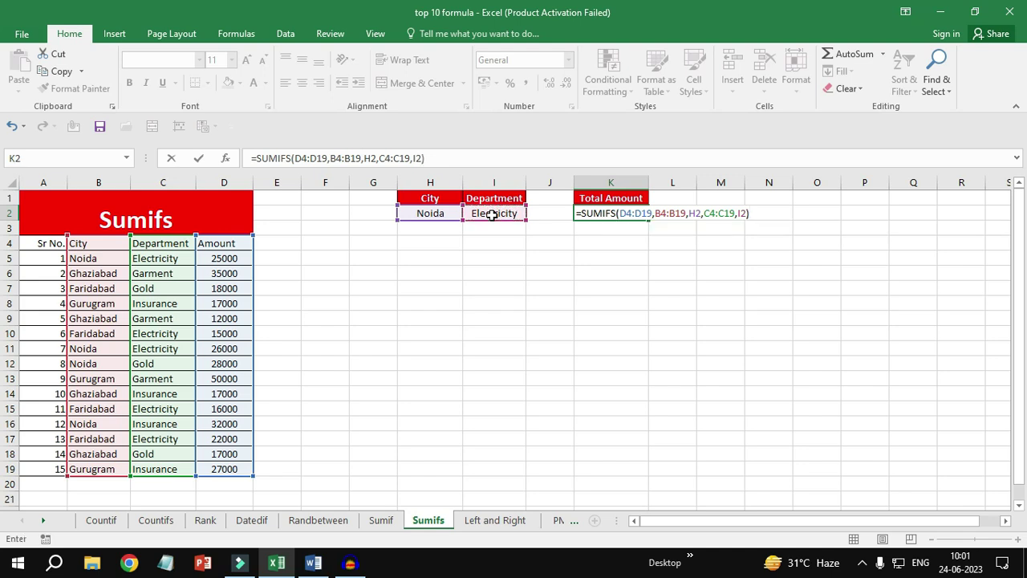
{"action": "key", "text": "Return"}
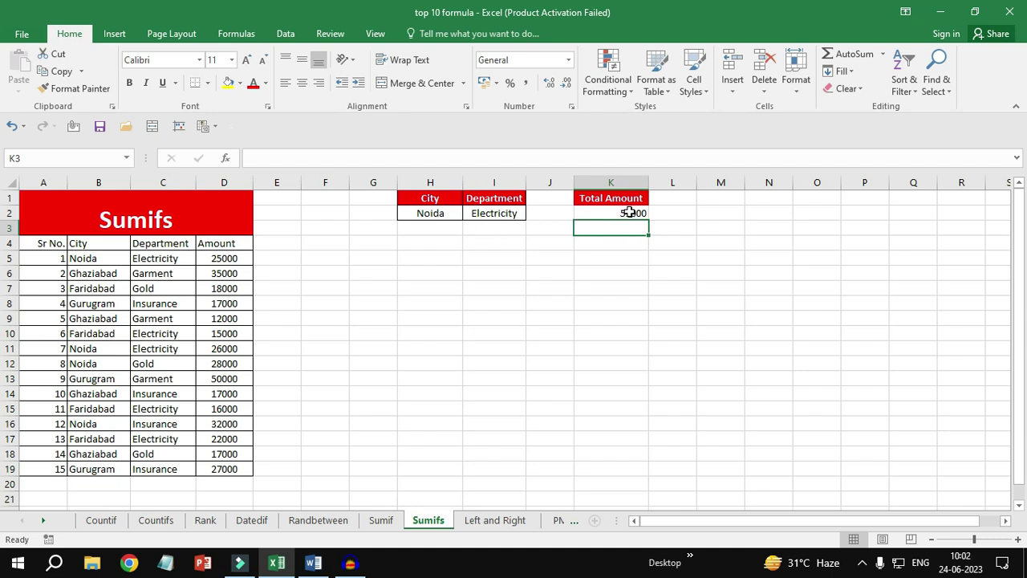
Step: Check the Noida Electricity entry in row 5 of the table against the SUMIFS result in K2
{"action": "left_click", "coordinate": [430, 333]}
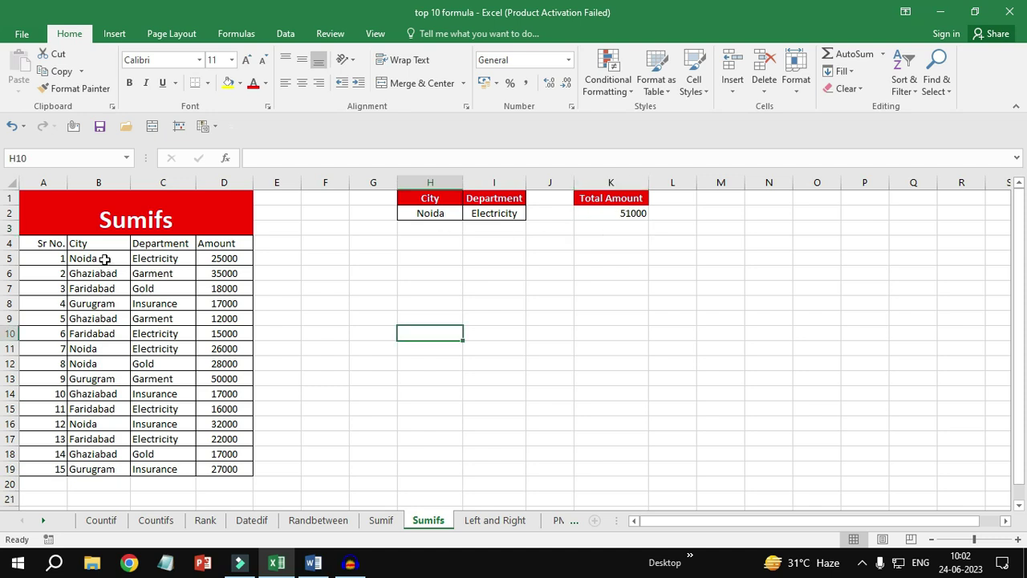
{"action": "left_click", "coordinate": [105, 258]}
{"action": "left_click", "coordinate": [160, 261]}
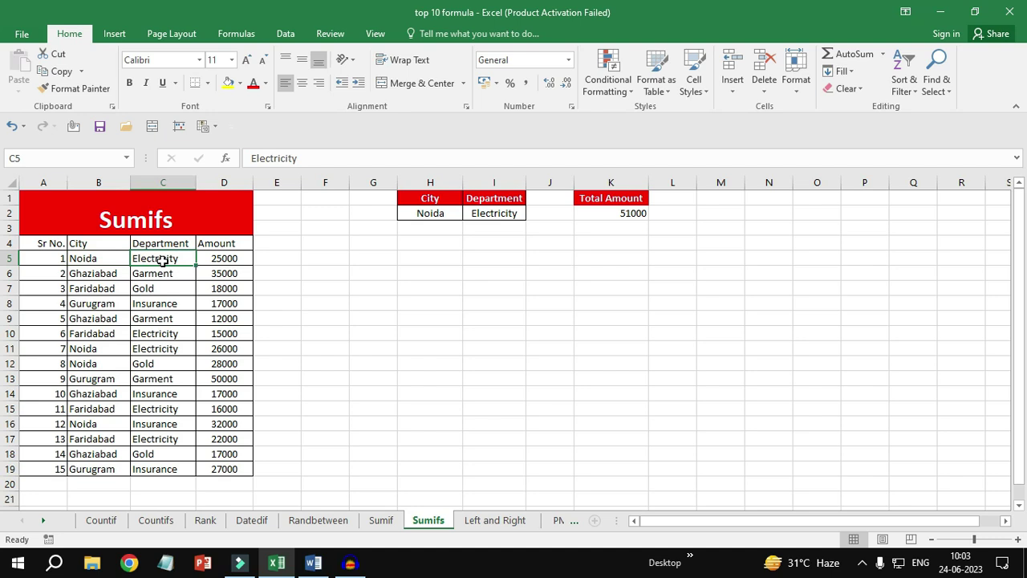
{"action": "left_click", "coordinate": [235, 259]}
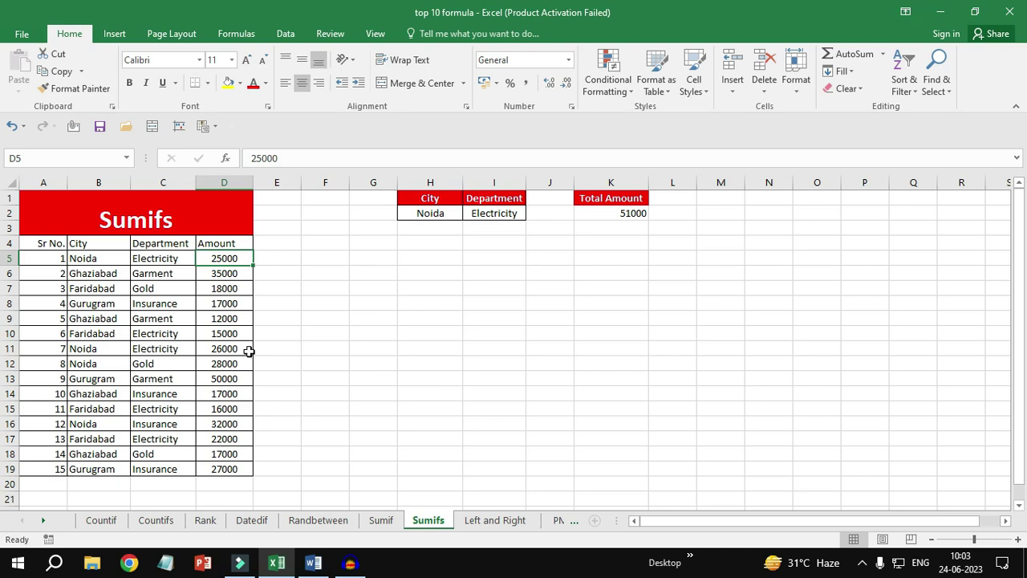
{"action": "left_click", "coordinate": [634, 213]}
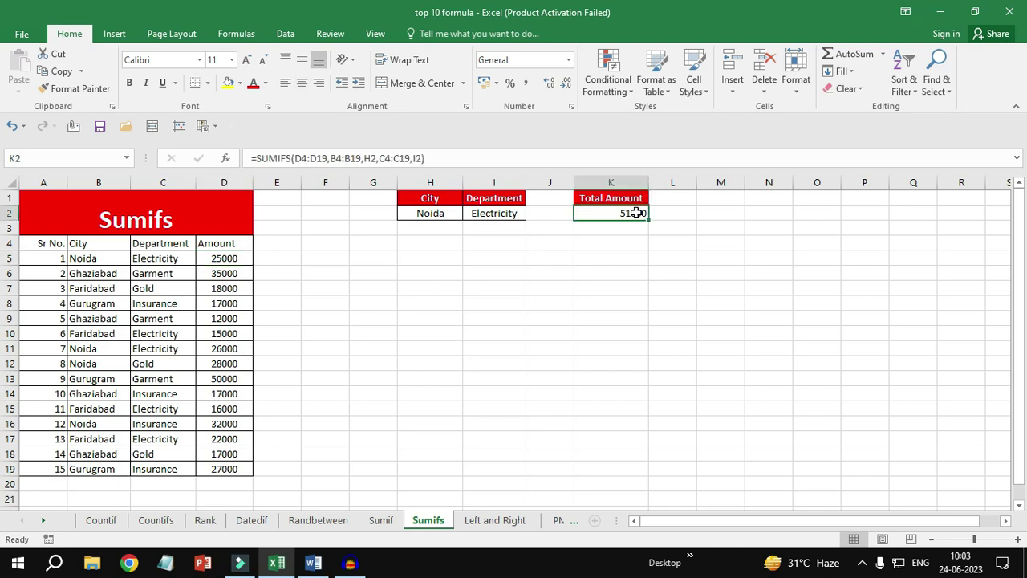
Step: Test the SUMIFS total by switching the city in H2 to Ghaziabad, Faridabad, Gurugram and back to Noida
{"action": "left_click", "coordinate": [454, 215]}
{"action": "left_click", "coordinate": [469, 214]}
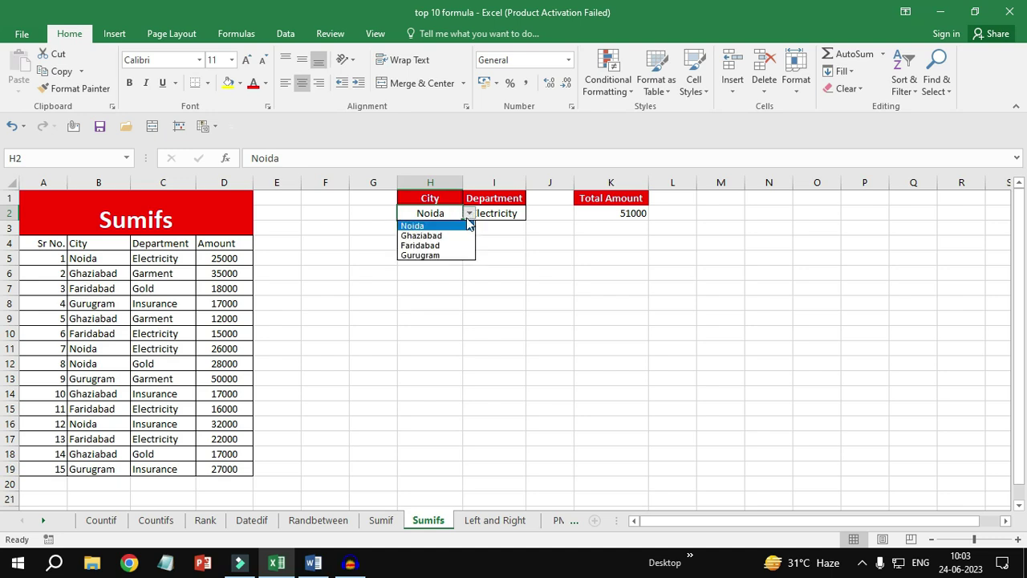
{"action": "left_click", "coordinate": [454, 236]}
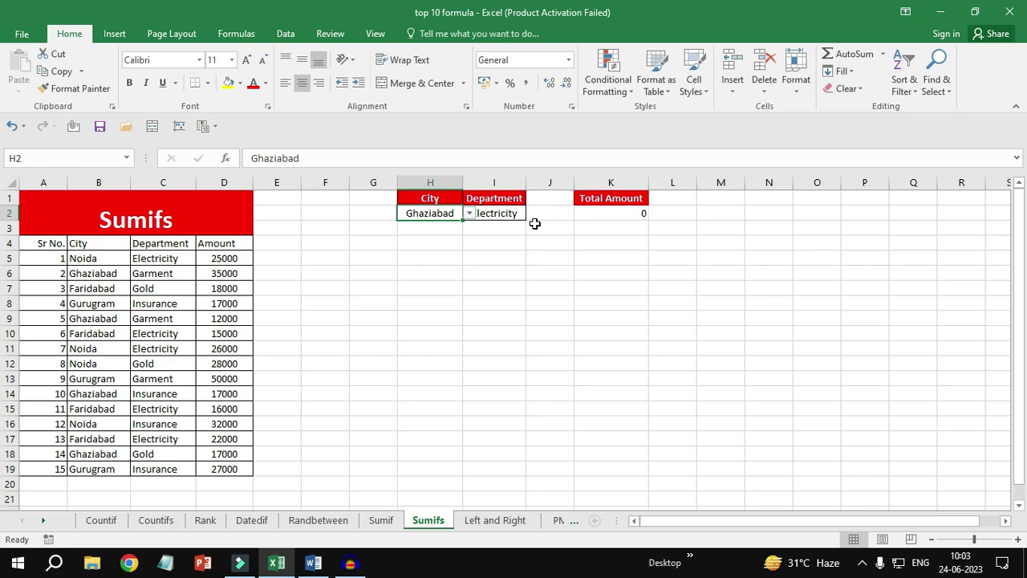
{"action": "left_click", "coordinate": [469, 213]}
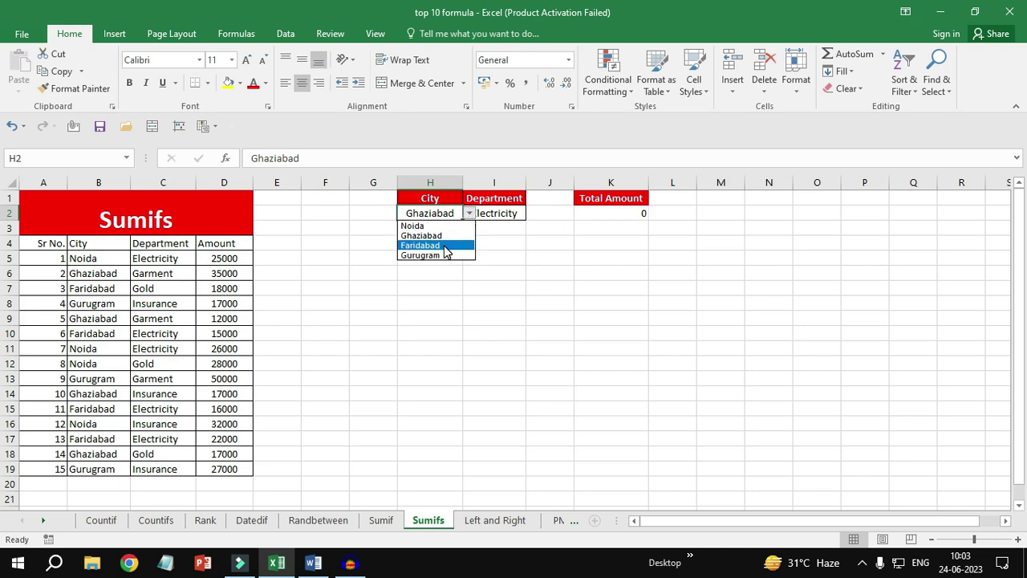
{"action": "left_click", "coordinate": [450, 245]}
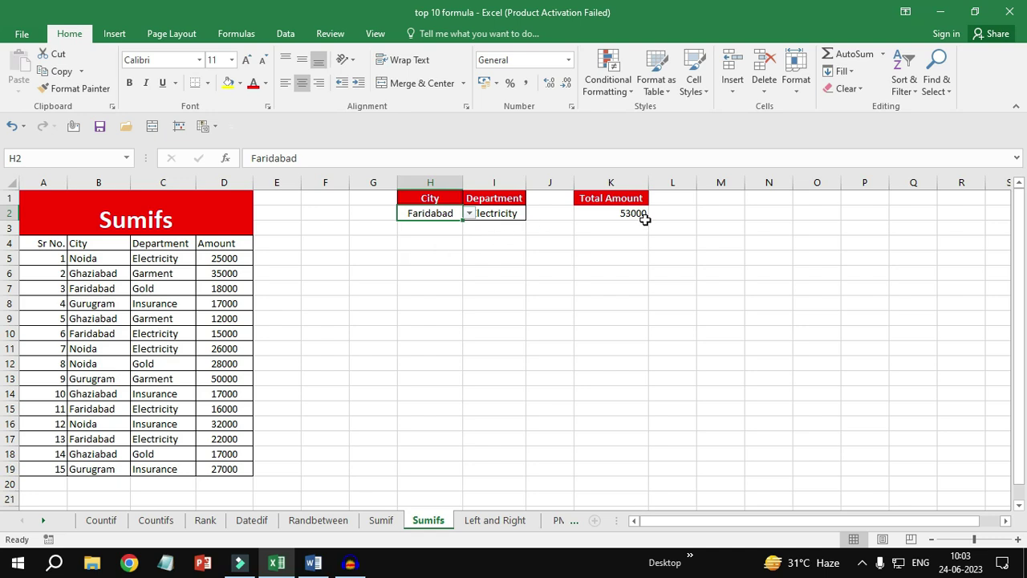
{"action": "left_click", "coordinate": [469, 213]}
{"action": "left_click", "coordinate": [438, 255]}
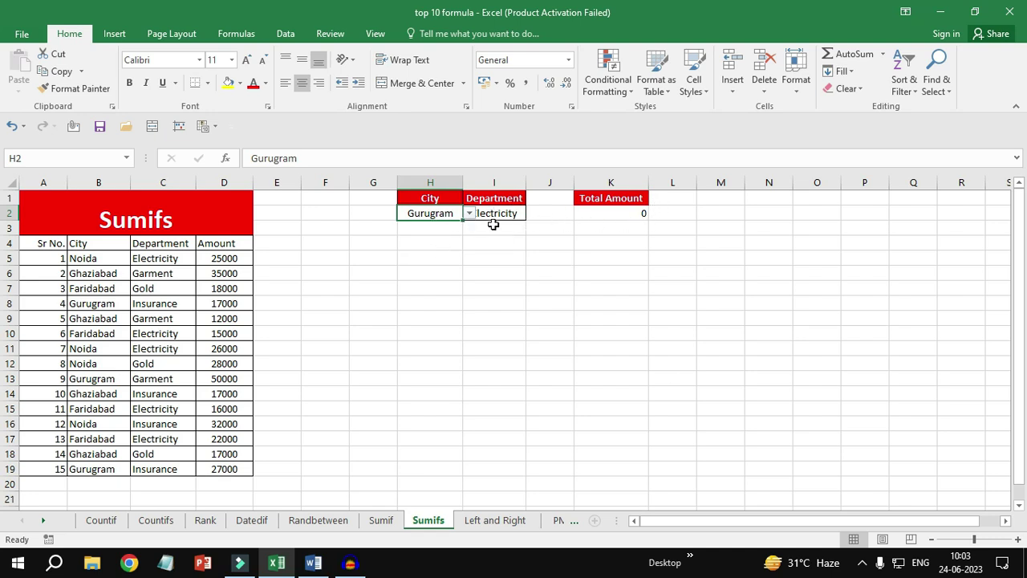
{"action": "left_click", "coordinate": [469, 214]}
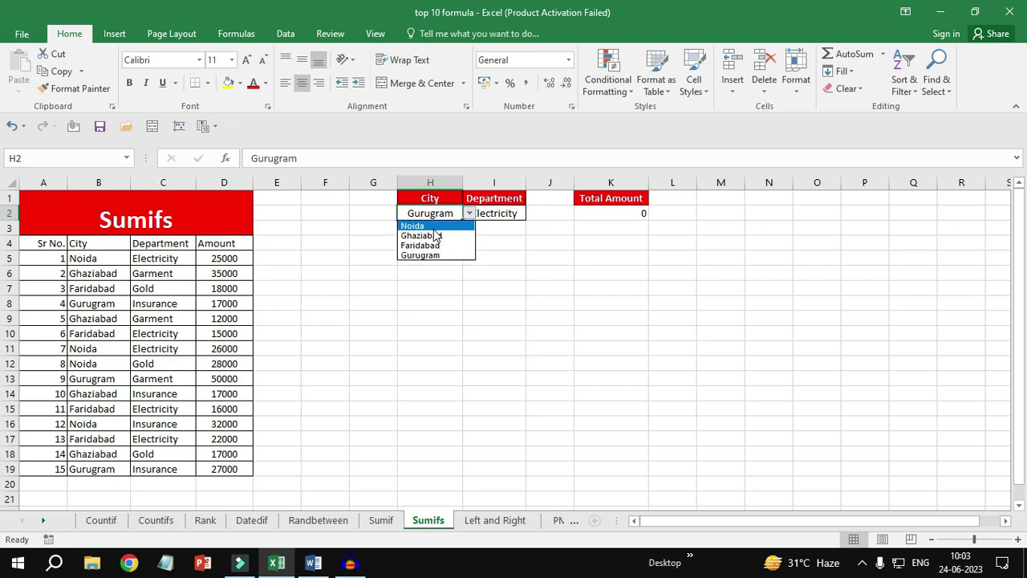
{"action": "left_click", "coordinate": [437, 228]}
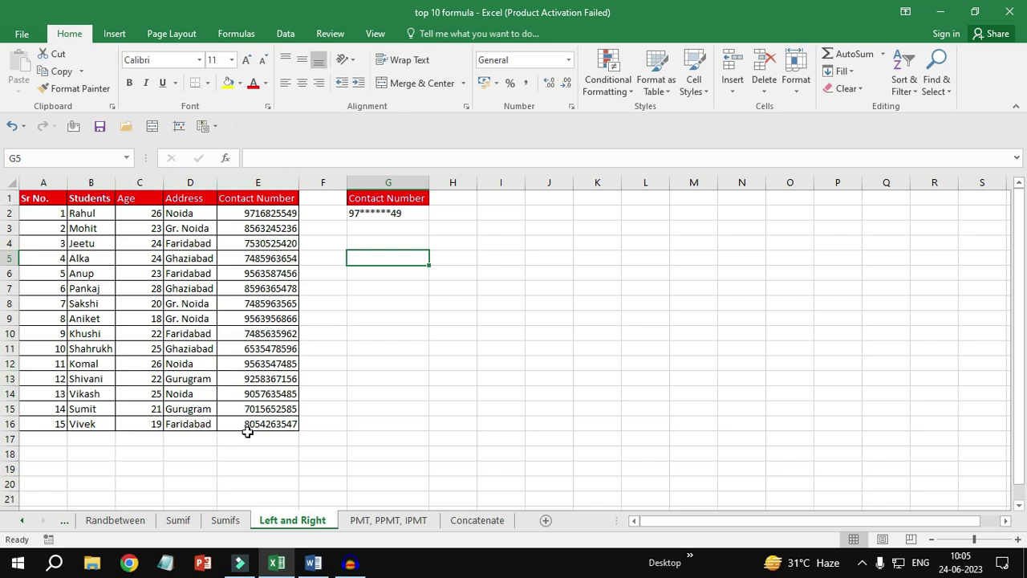
Step: In G3, start a formula that masks Mohit's contact number, joining LEFT(E3,2) to the text "******"
{"action": "left_click", "coordinate": [381, 230]}
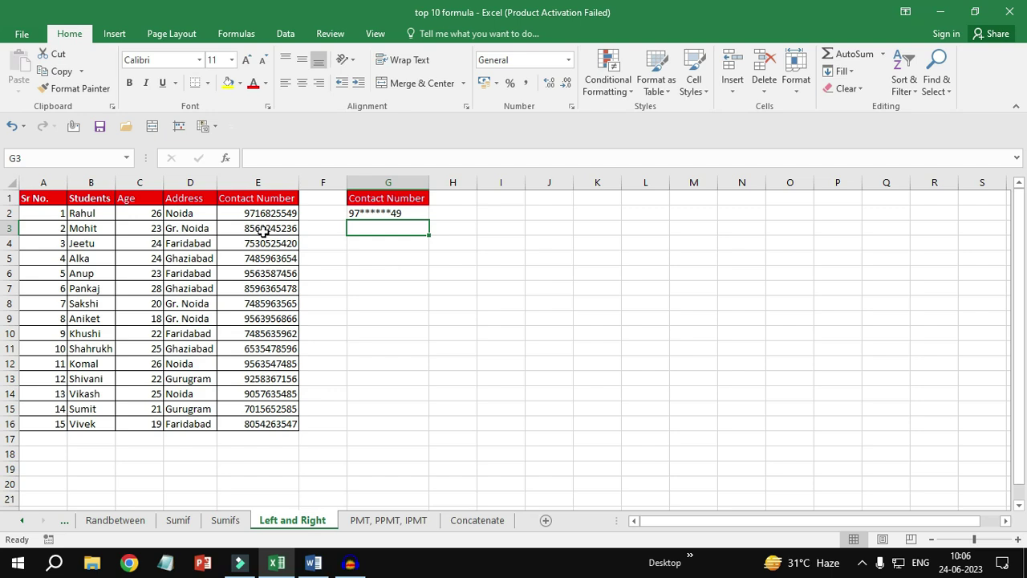
{"action": "type", "text": "=left"}
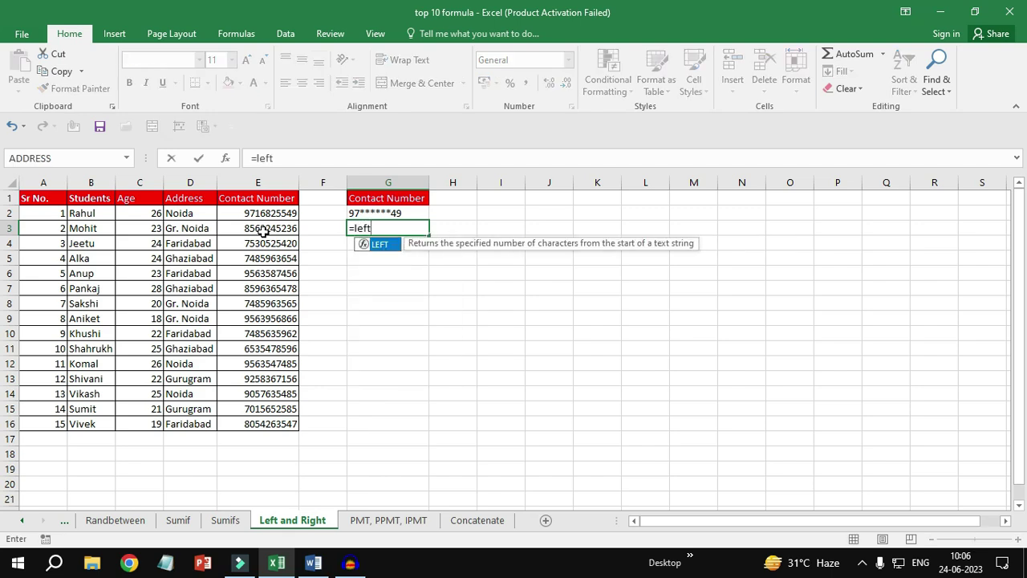
{"action": "key", "text": "Tab"}
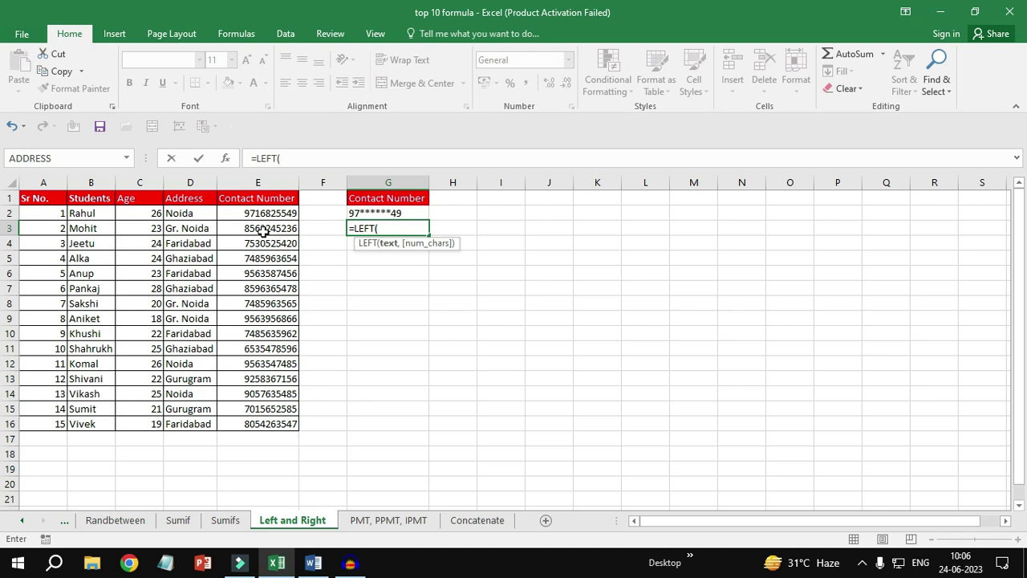
{"action": "left_click", "coordinate": [263, 230]}
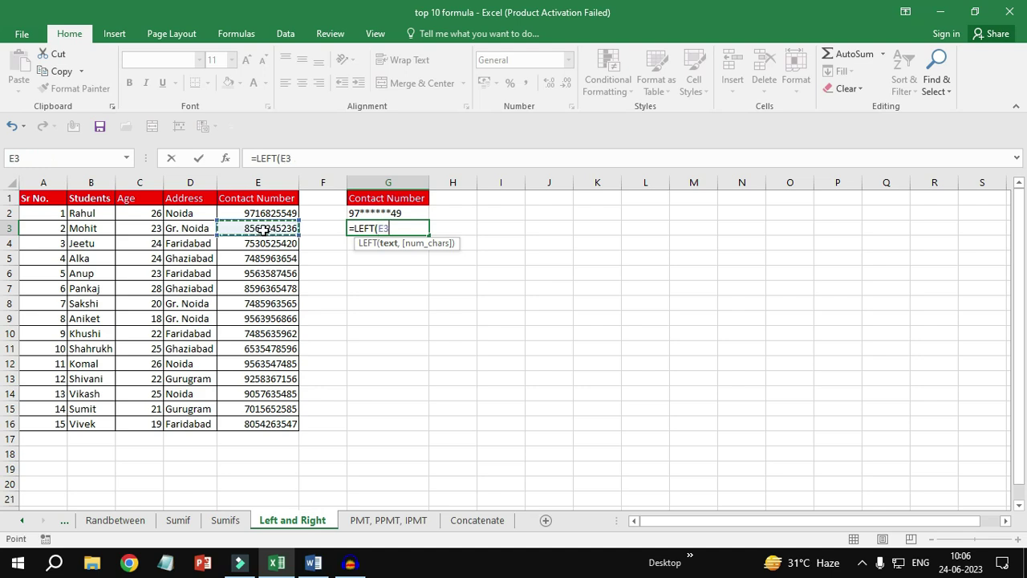
{"action": "type", "text": ","}
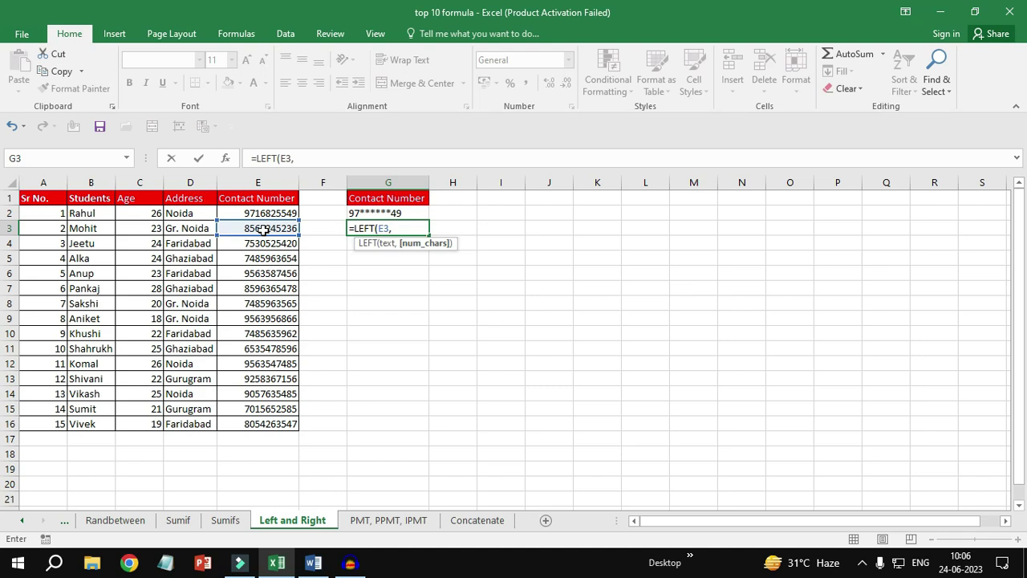
{"action": "type", "text": "2)"}
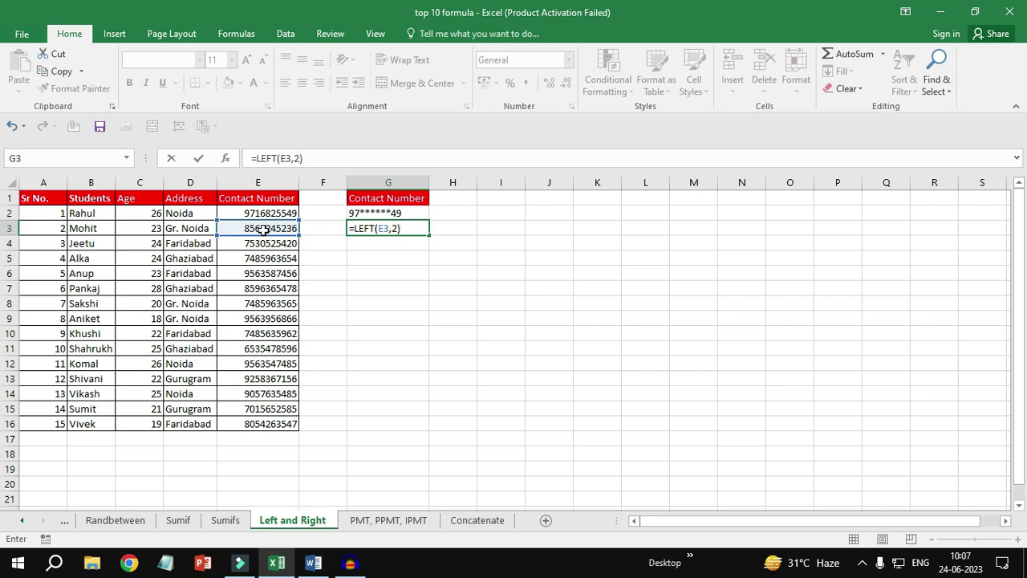
{"action": "type", "text": "&,\""}
{"action": "type", "text": "******"}
{"action": "type", "text": "\",&"}
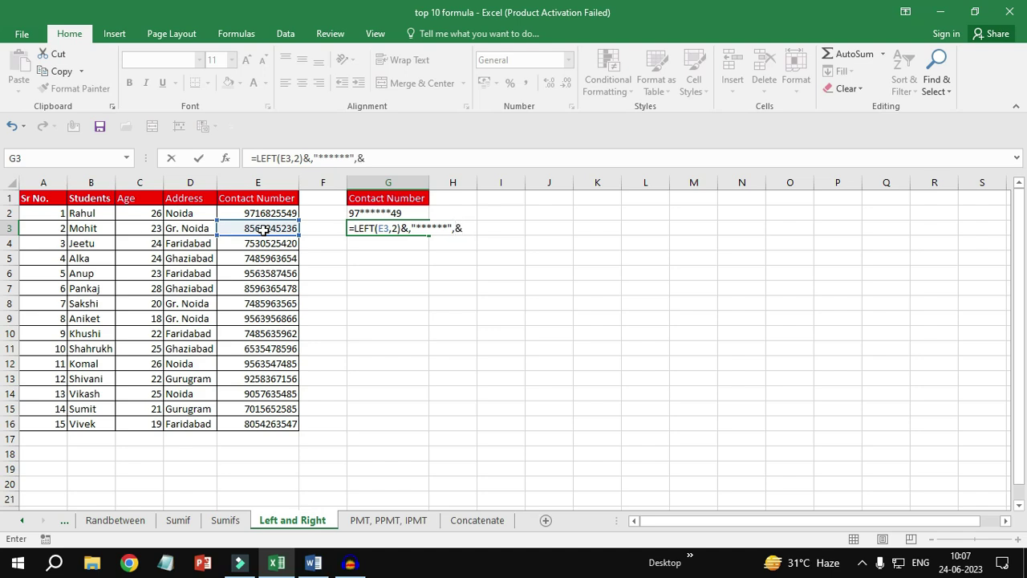
Step: Complete the masking formula in G3 by joining RIGHT(E3,2) for the last two digits, and enter it
{"action": "type", "text": "right"}
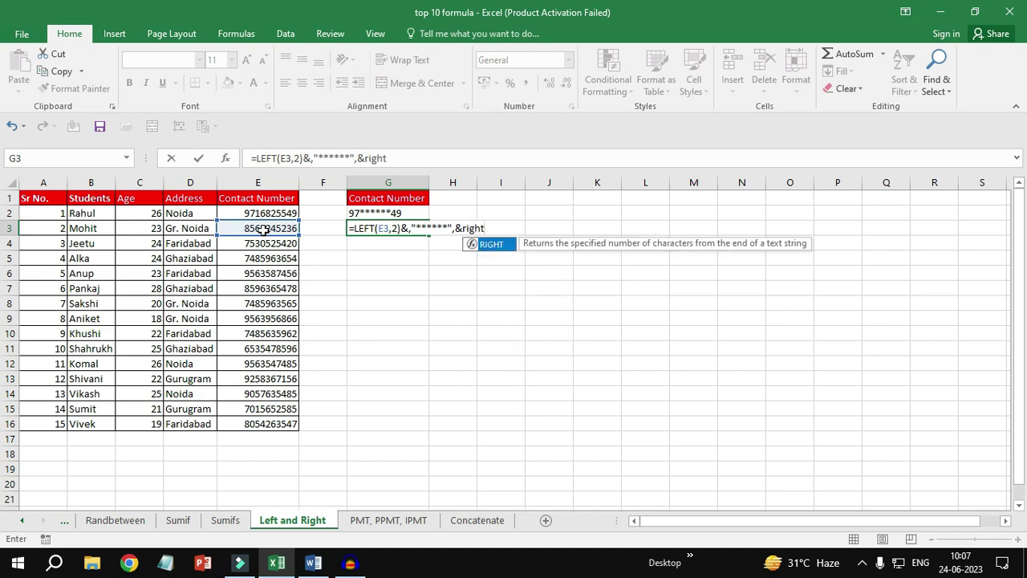
{"action": "key", "text": "Tab"}
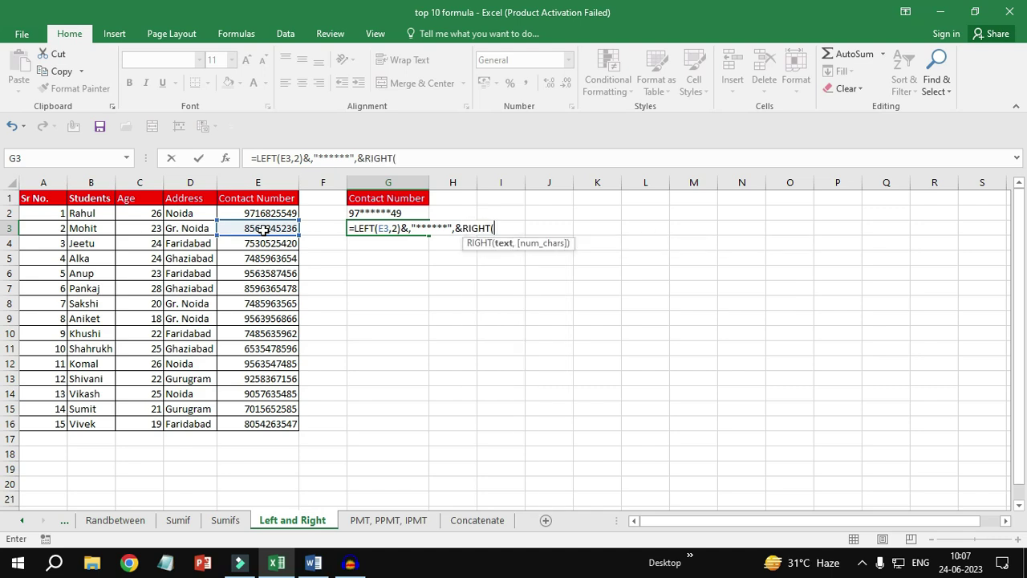
{"action": "left_click", "coordinate": [265, 228]}
{"action": "type", "text": ","}
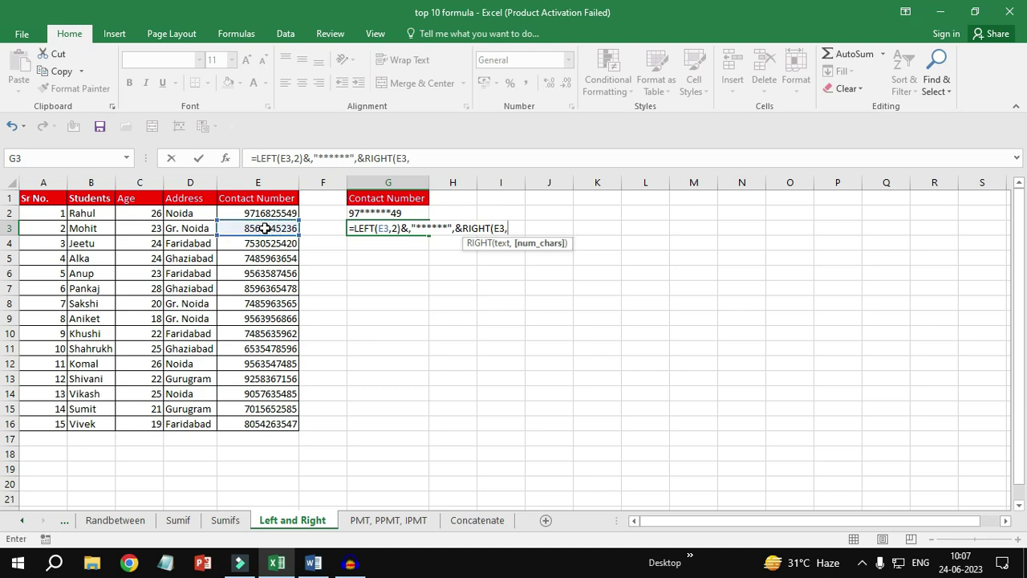
{"action": "type", "text": "2)"}
{"action": "key", "text": "Return"}
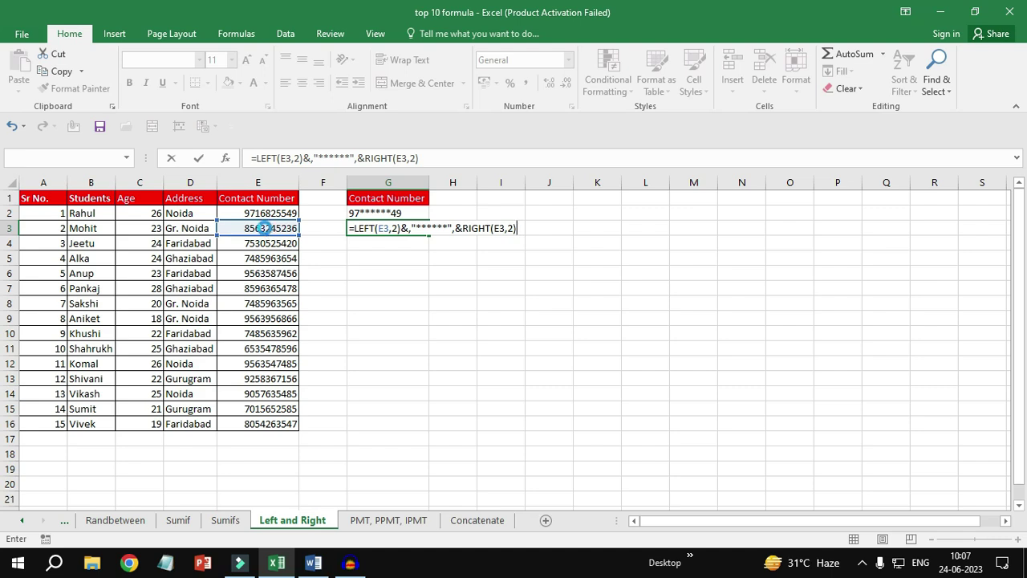
{"action": "key", "text": "Return"}
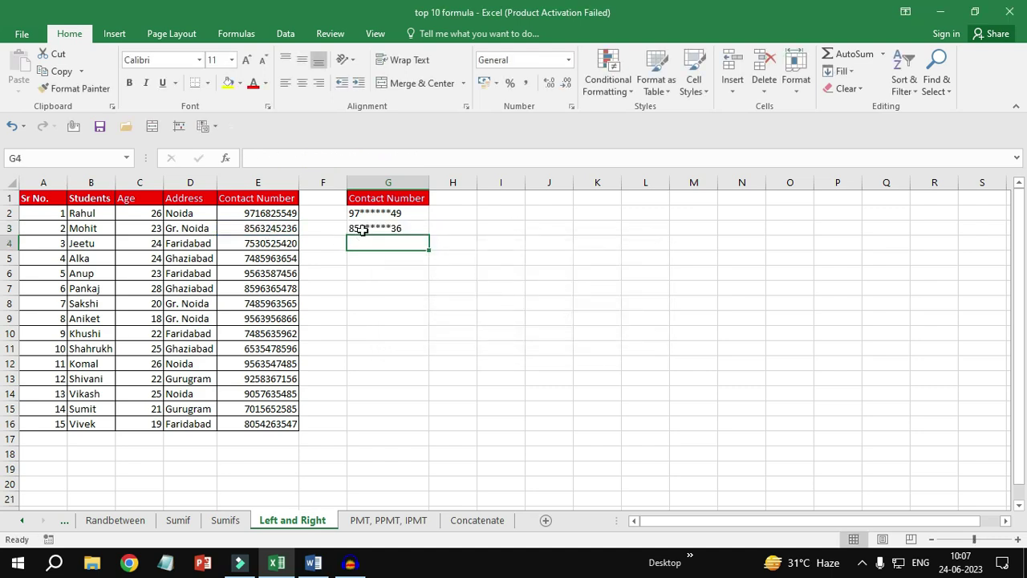
{"action": "left_click", "coordinate": [402, 229]}
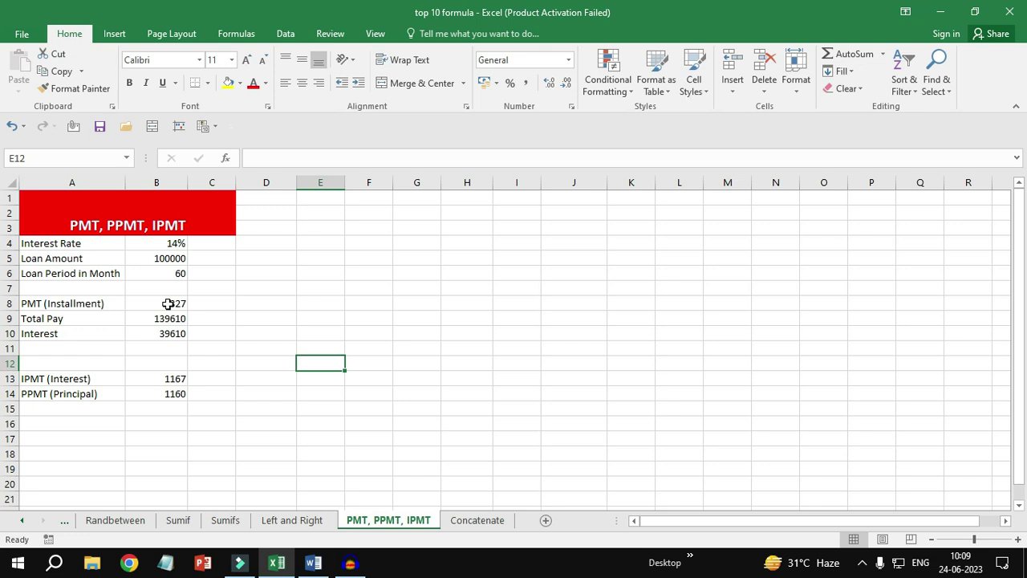
Step: Clear the calculated loan results in B8:B15 on the PMT, PPMT, IPMT sheet
{"action": "left_click_drag", "start_coordinate": [167, 303], "coordinate": [168, 399]}
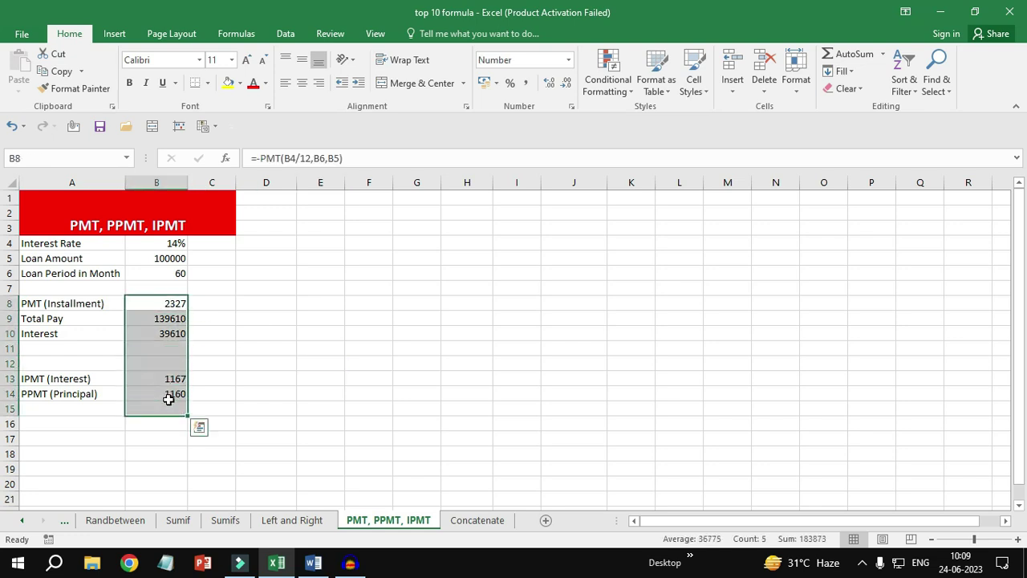
{"action": "key", "text": "Delete"}
{"action": "left_click", "coordinate": [229, 333]}
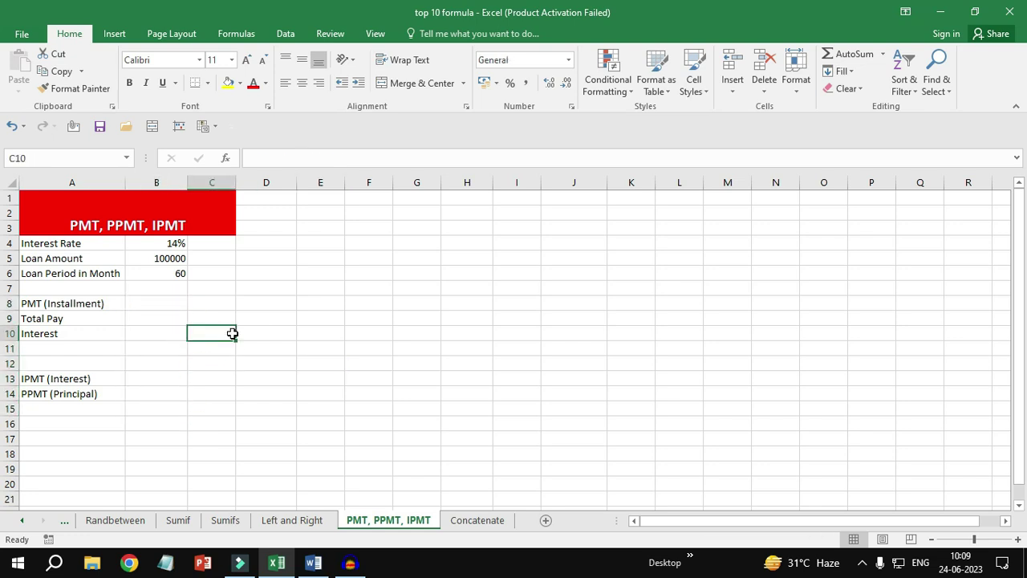
Step: Enter =PMT(B4/12,B6,B5) in B8 to calculate the monthly loan installment
{"action": "left_click", "coordinate": [161, 304]}
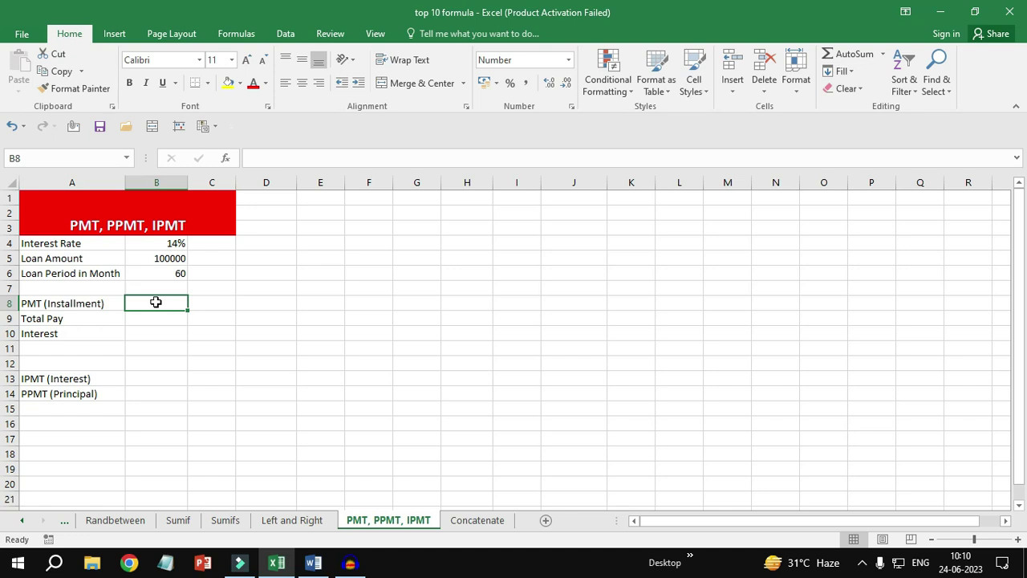
{"action": "type", "text": "=pmt"}
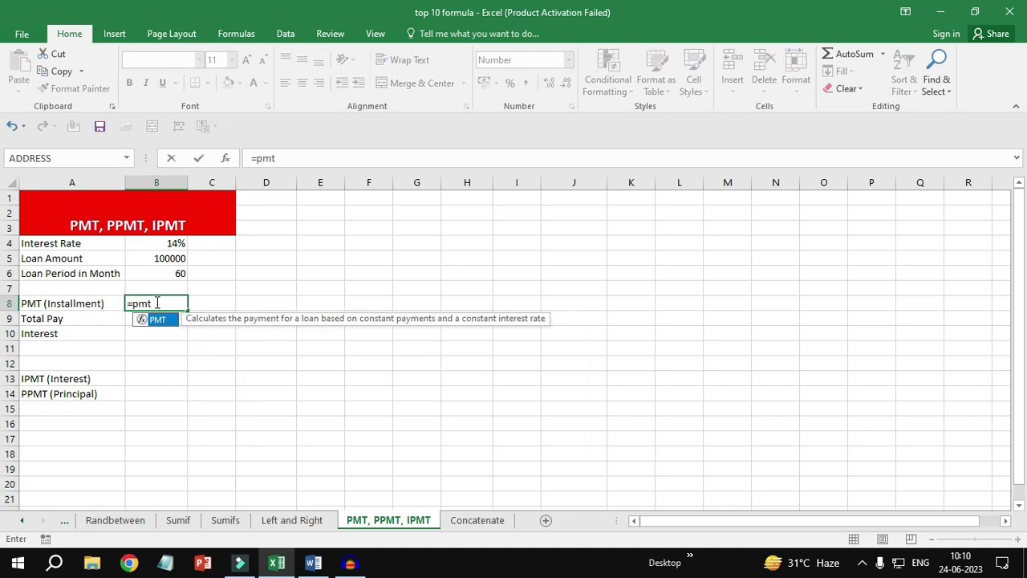
{"action": "key", "text": "Tab"}
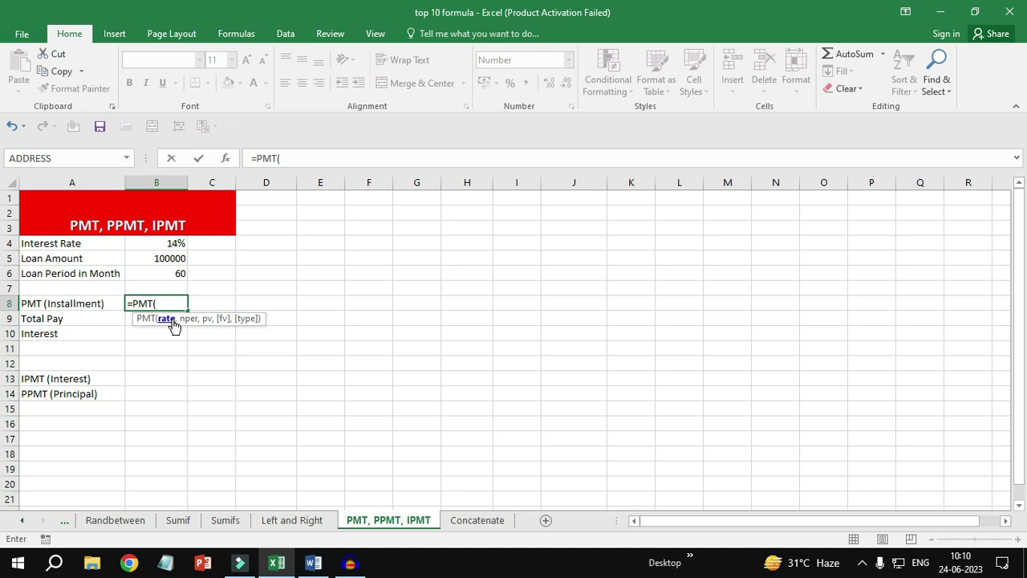
{"action": "left_click", "coordinate": [155, 243]}
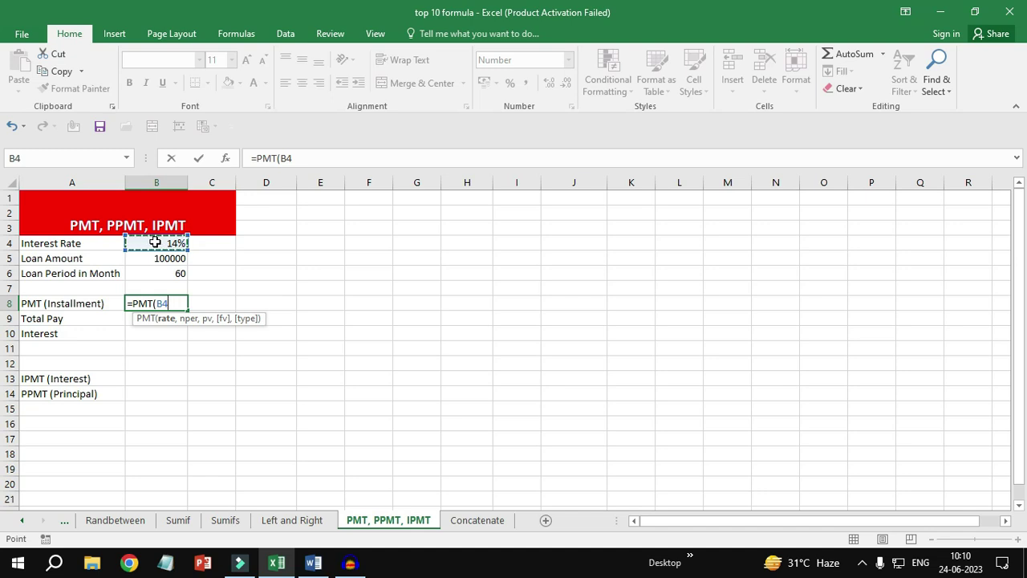
{"action": "type", "text": "/12"}
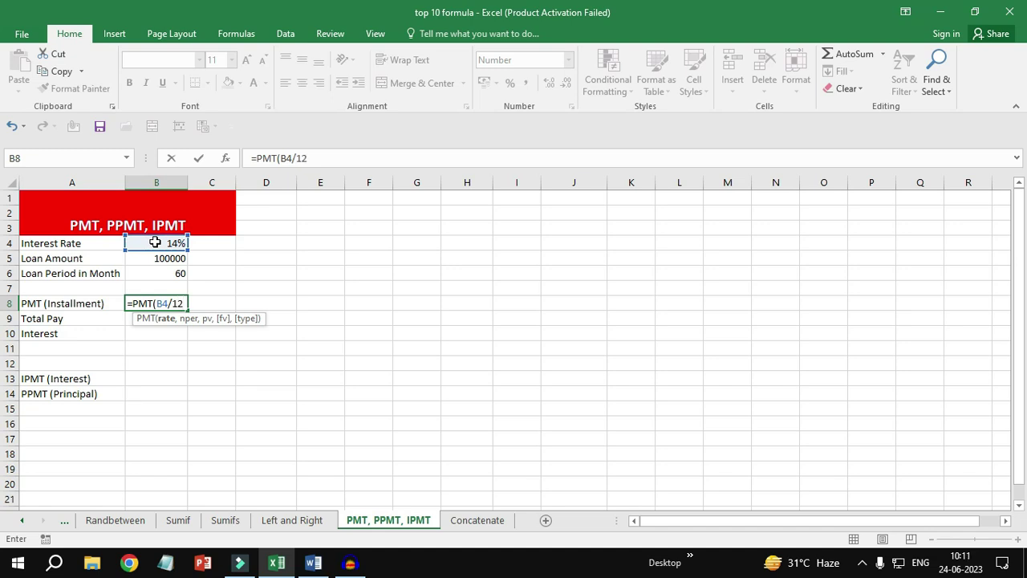
{"action": "type", "text": ","}
{"action": "left_click", "coordinate": [165, 272]}
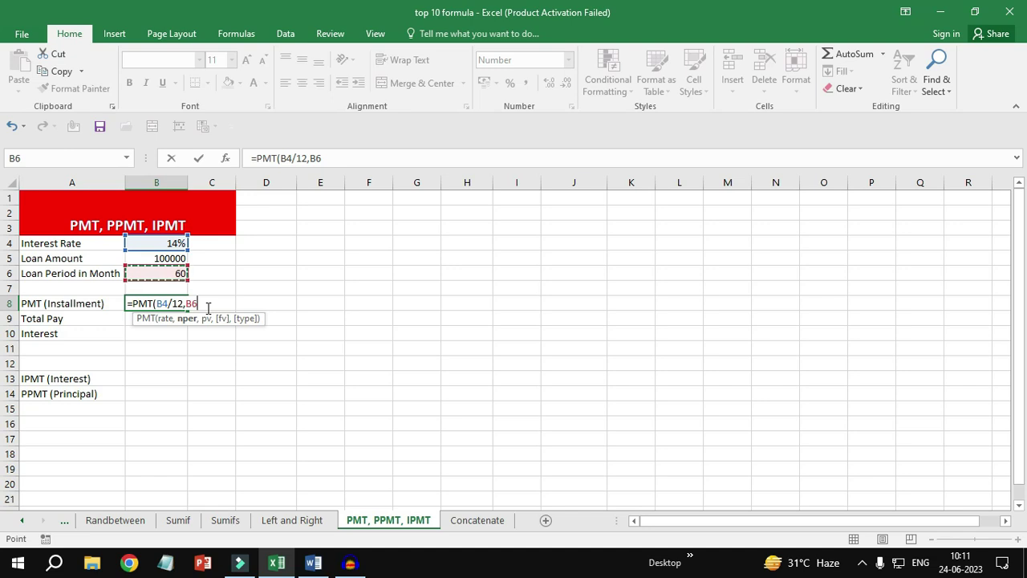
{"action": "type", "text": ","}
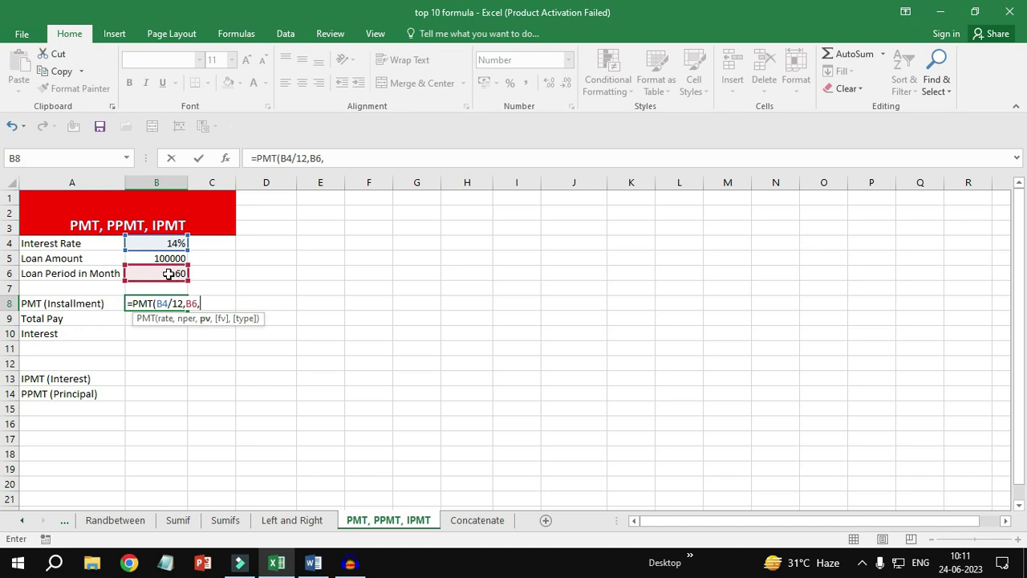
{"action": "left_click", "coordinate": [159, 258]}
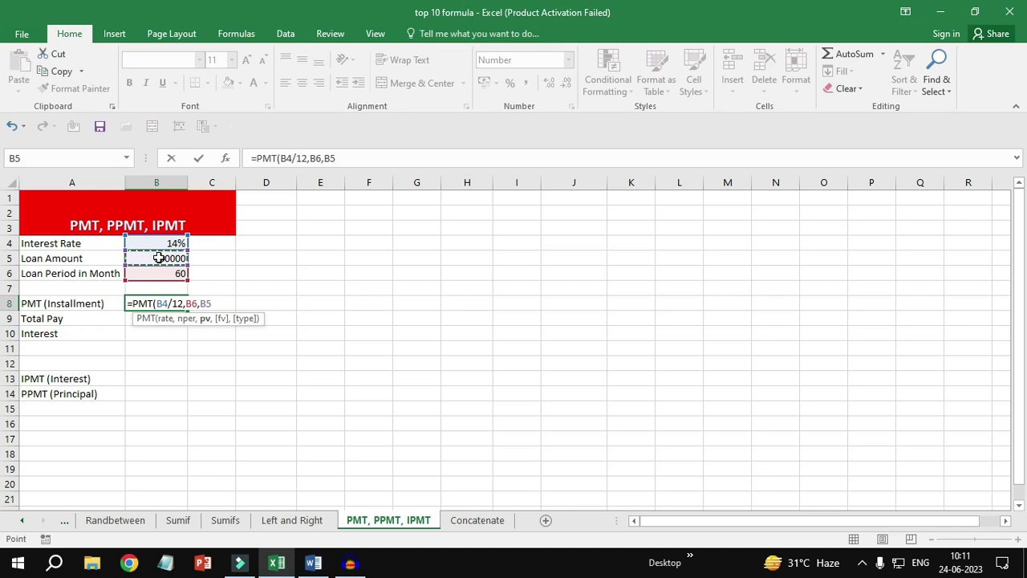
{"action": "key", "text": "Return"}
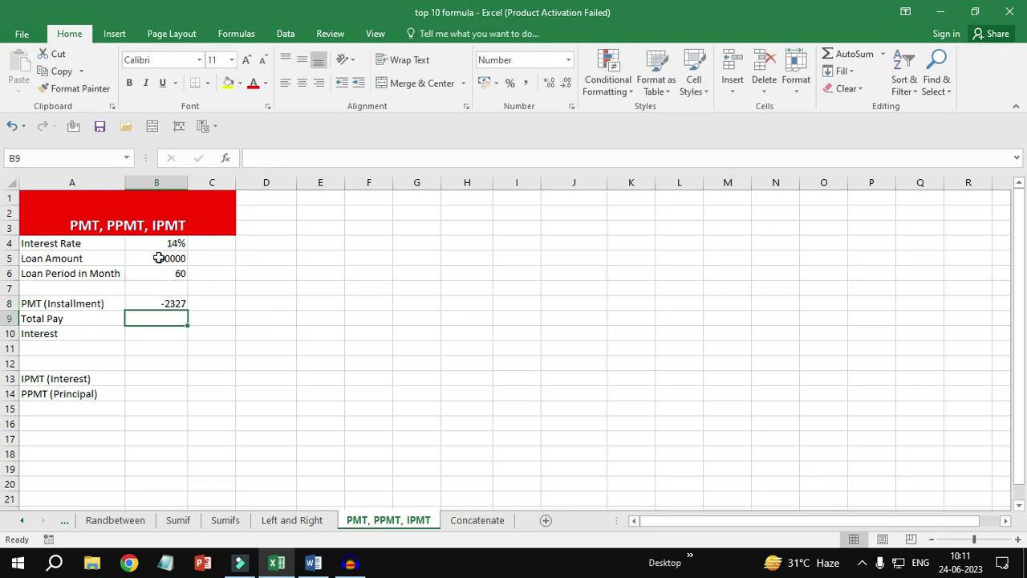
Step: Make the installment in B8 positive by changing its formula to =-PMT(B4/12,B6,B5)
{"action": "left_click", "coordinate": [167, 303]}
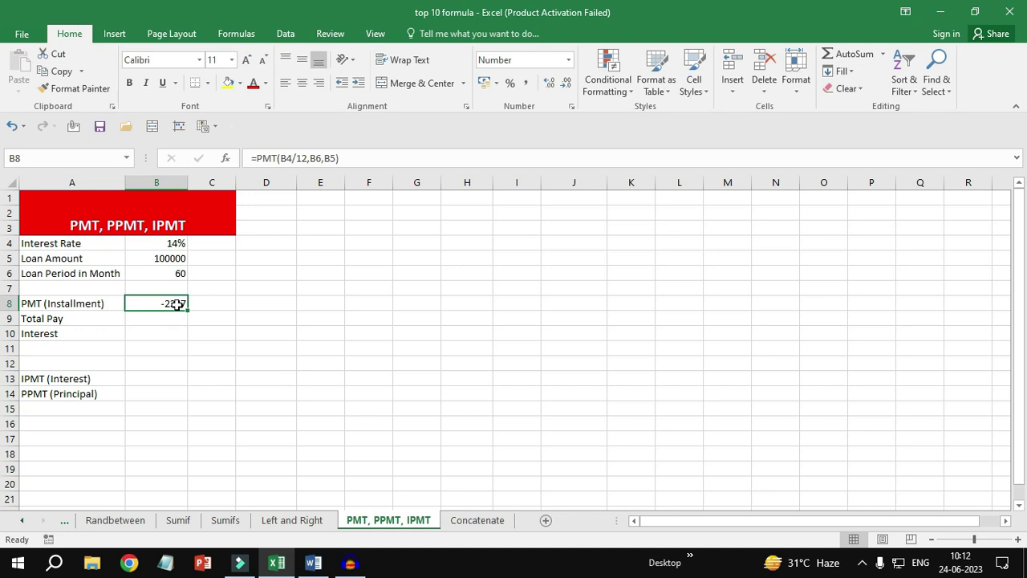
{"action": "double_click", "coordinate": [176, 305]}
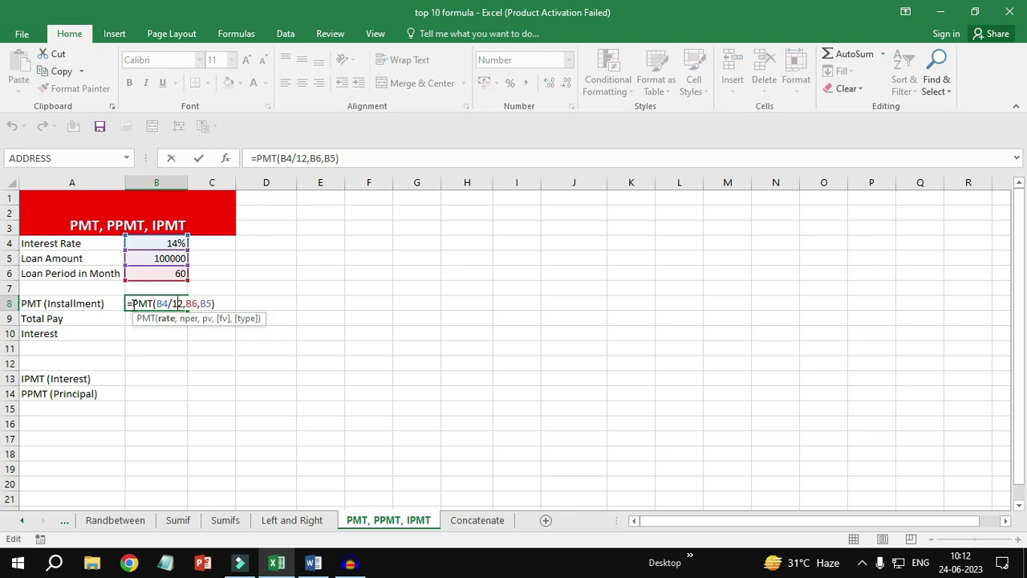
{"action": "left_click", "coordinate": [130, 304]}
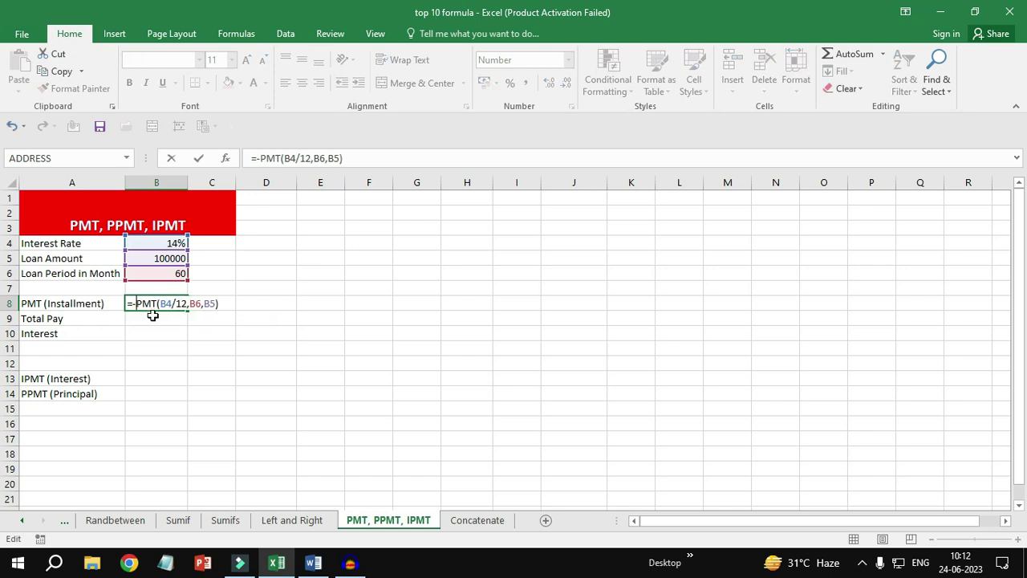
{"action": "key", "text": "Return"}
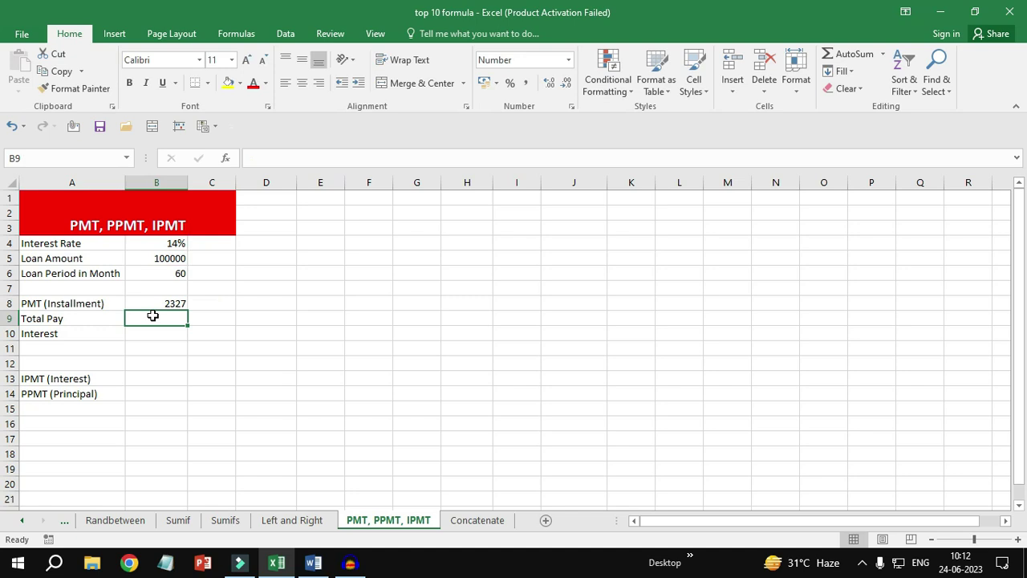
{"action": "left_click", "coordinate": [176, 303]}
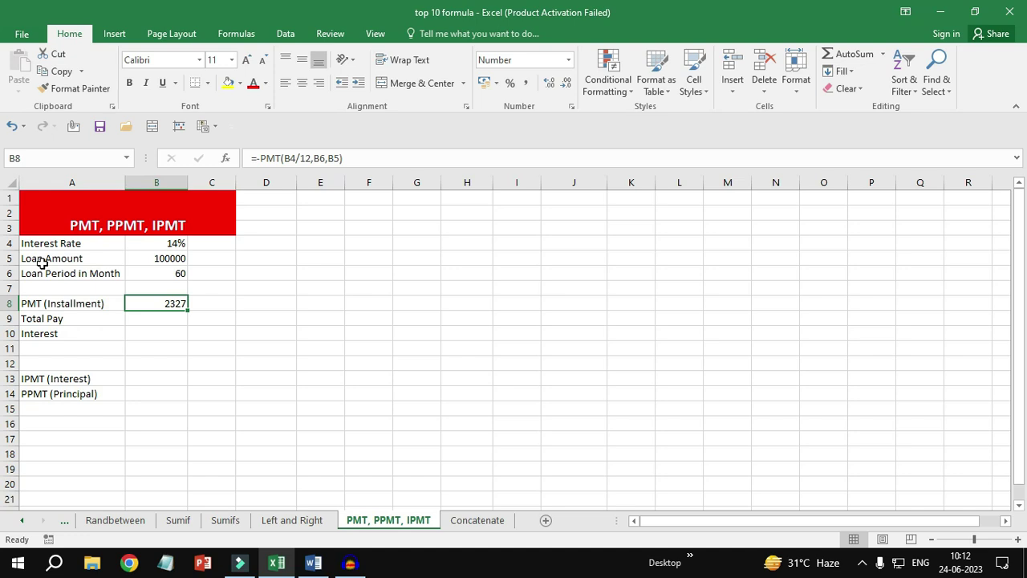
{"action": "left_click", "coordinate": [172, 274]}
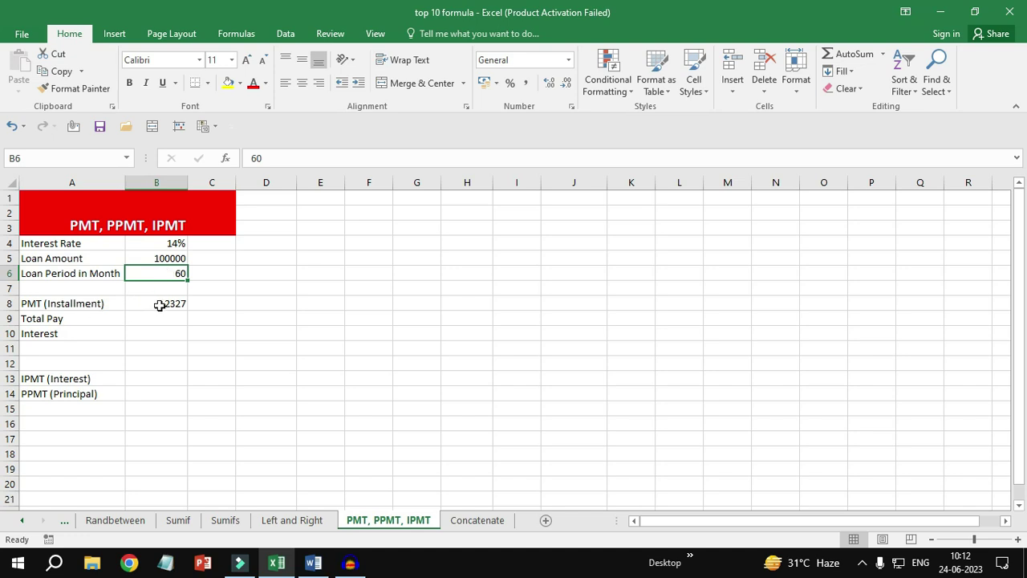
{"action": "left_click", "coordinate": [156, 303]}
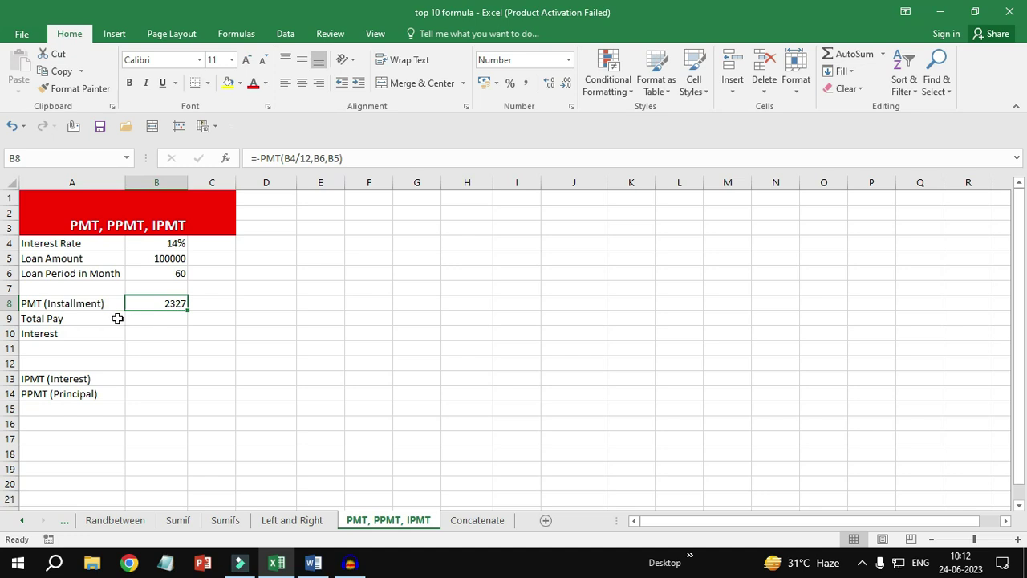
Step: Enter =B8*B6 in B9 to calculate the total amount paid over the loan period
{"action": "left_click", "coordinate": [156, 321]}
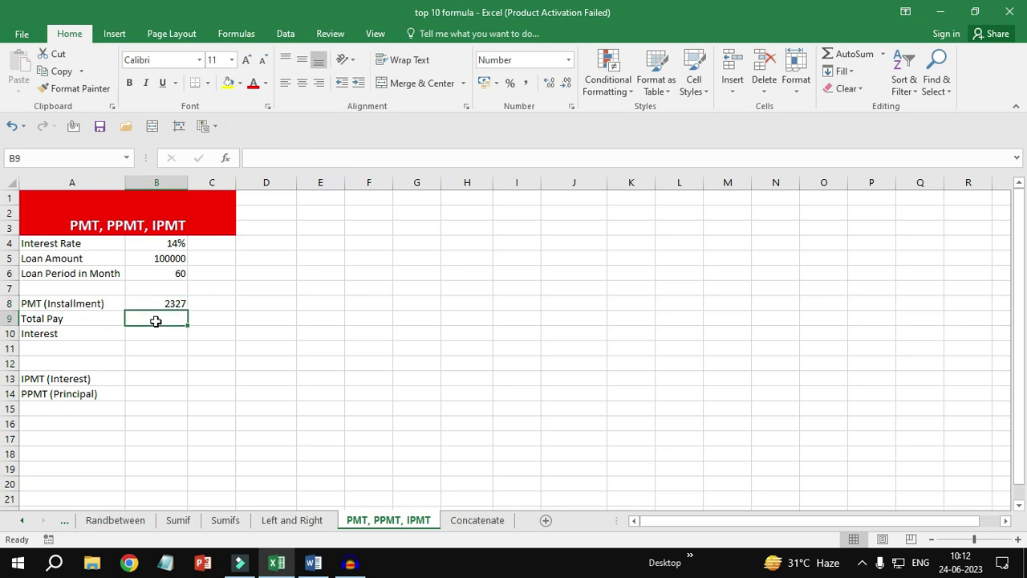
{"action": "type", "text": "="}
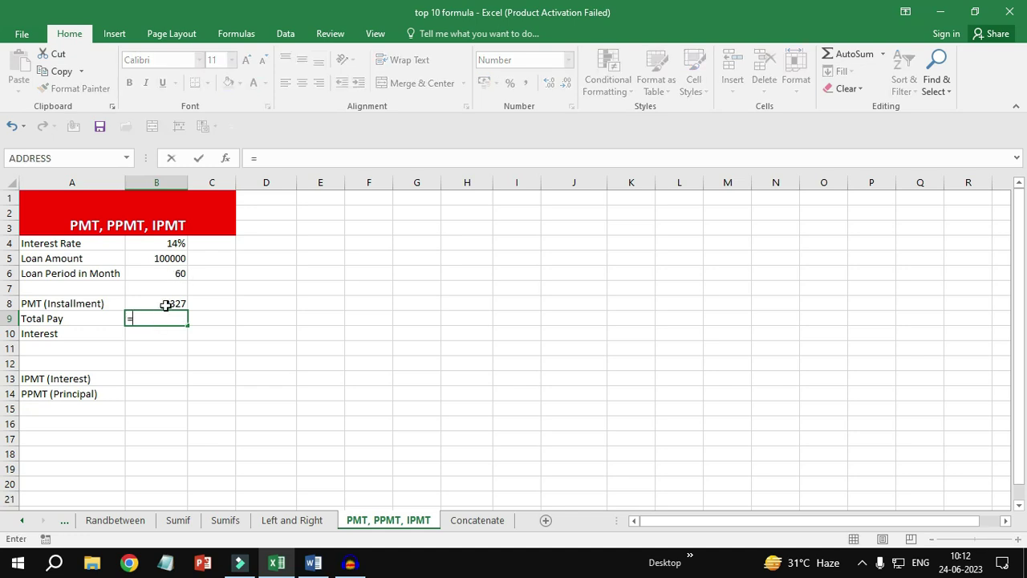
{"action": "left_click", "coordinate": [162, 303]}
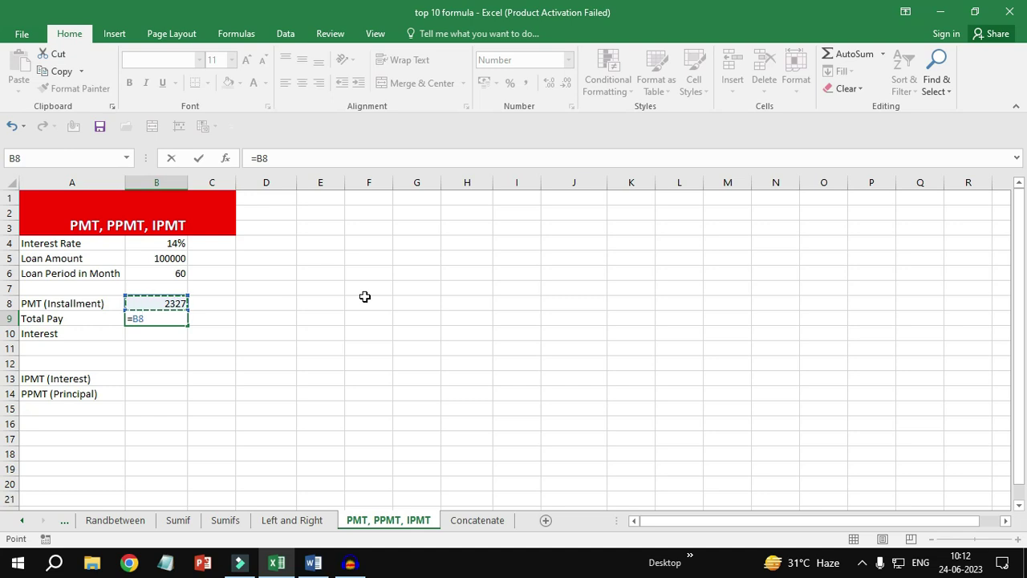
{"action": "type", "text": "*"}
{"action": "left_click", "coordinate": [162, 275]}
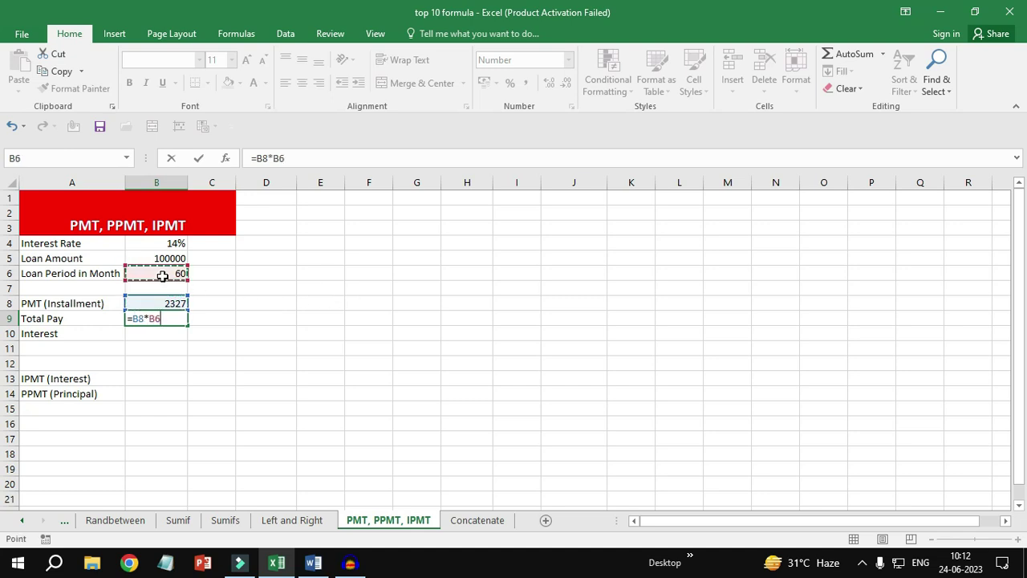
{"action": "key", "text": "Return"}
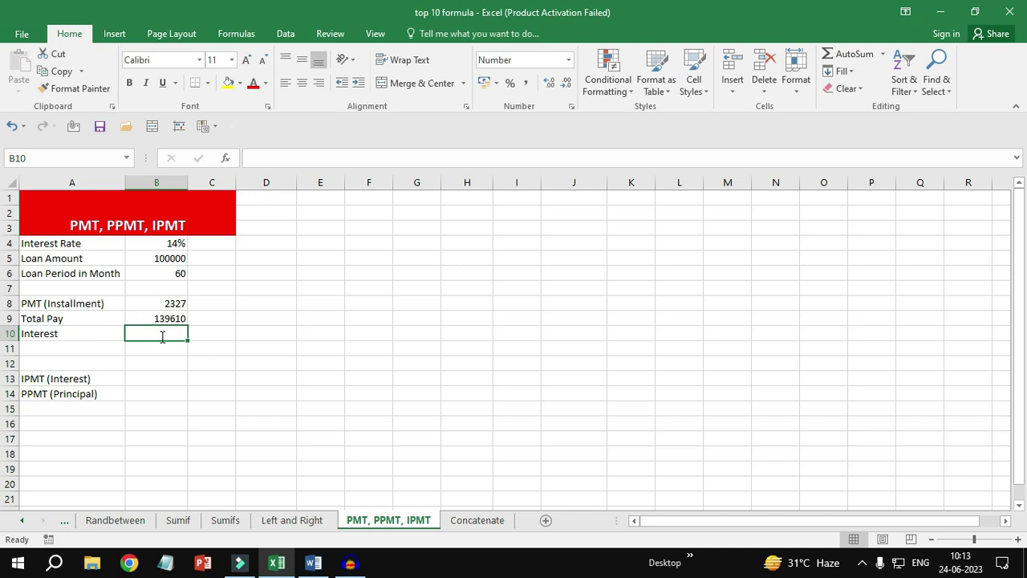
Step: Enter =B9-B5 in B10 to calculate the total interest paid on the loan
{"action": "type", "text": "="}
{"action": "left_click", "coordinate": [172, 319]}
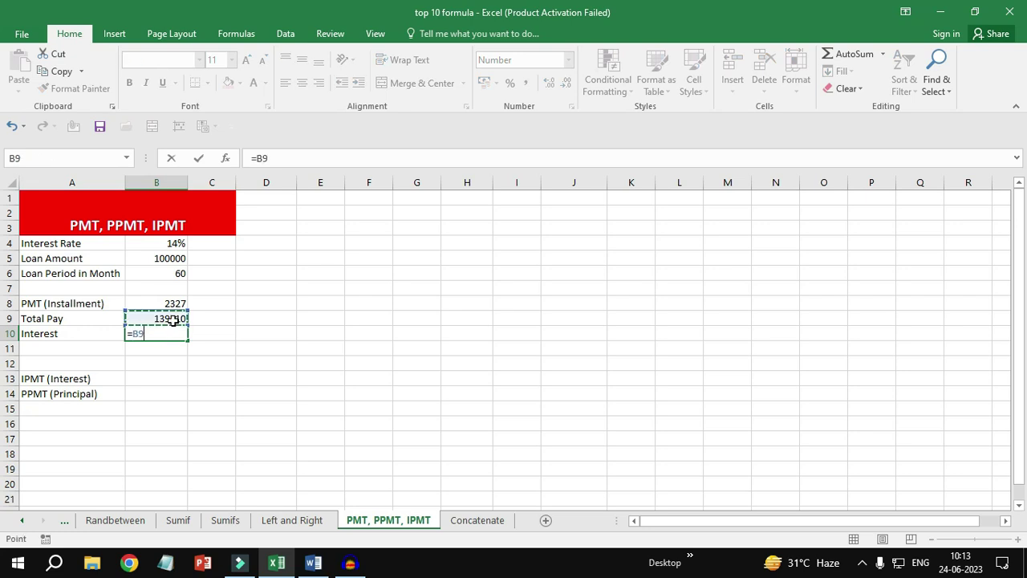
{"action": "type", "text": "-"}
{"action": "left_click", "coordinate": [172, 258]}
{"action": "key", "text": "Return"}
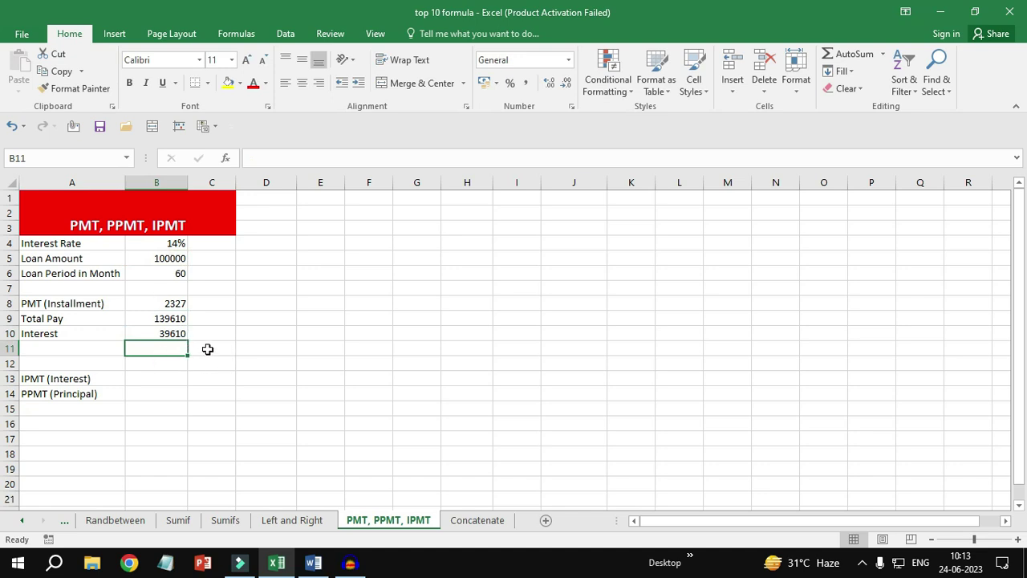
{"action": "left_click", "coordinate": [178, 304]}
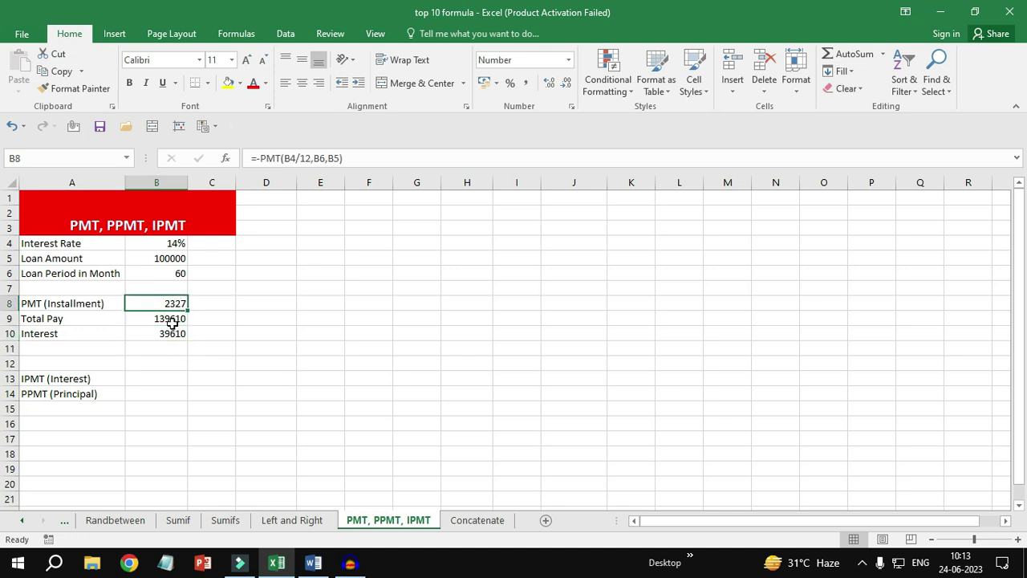
{"action": "left_click", "coordinate": [172, 319]}
{"action": "left_click", "coordinate": [171, 333]}
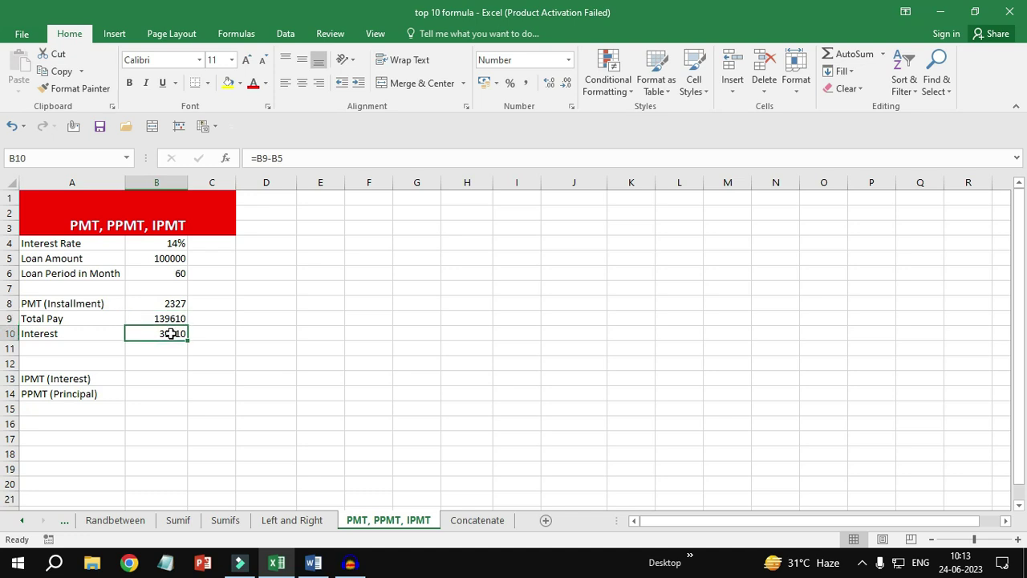
Step: Enter =IPMT(B4/12,1,B6,B5) in B13 to calculate the interest part of the first installment
{"action": "left_click", "coordinate": [153, 378]}
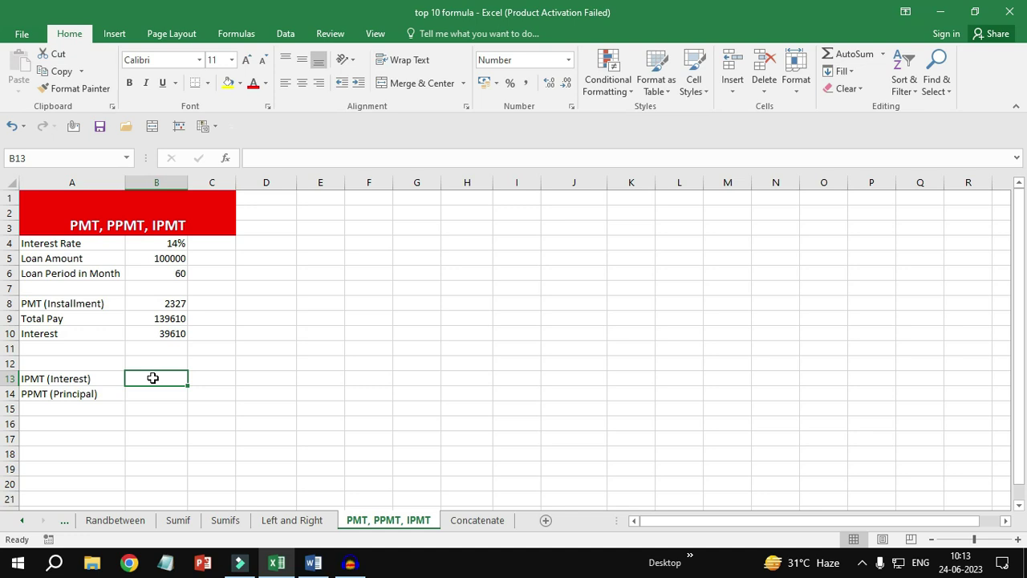
{"action": "type", "text": "="}
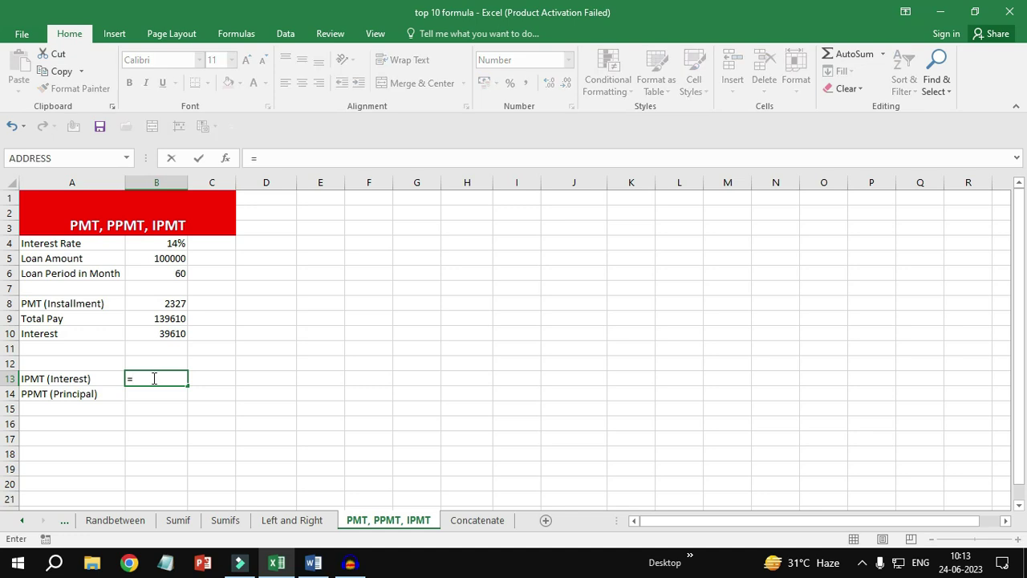
{"action": "type", "text": "ipmt"}
{"action": "key", "text": "Tab"}
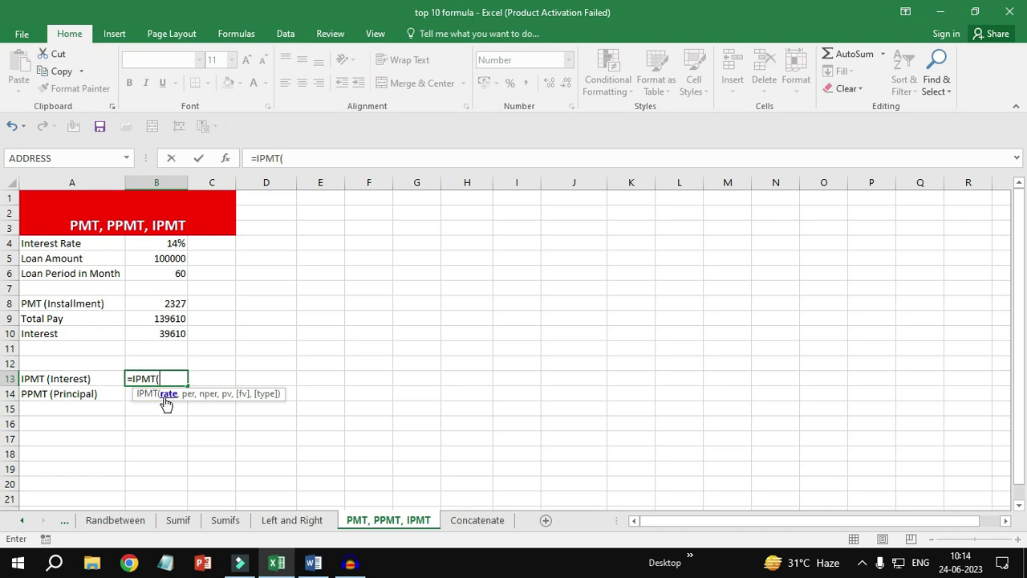
{"action": "left_click", "coordinate": [170, 244]}
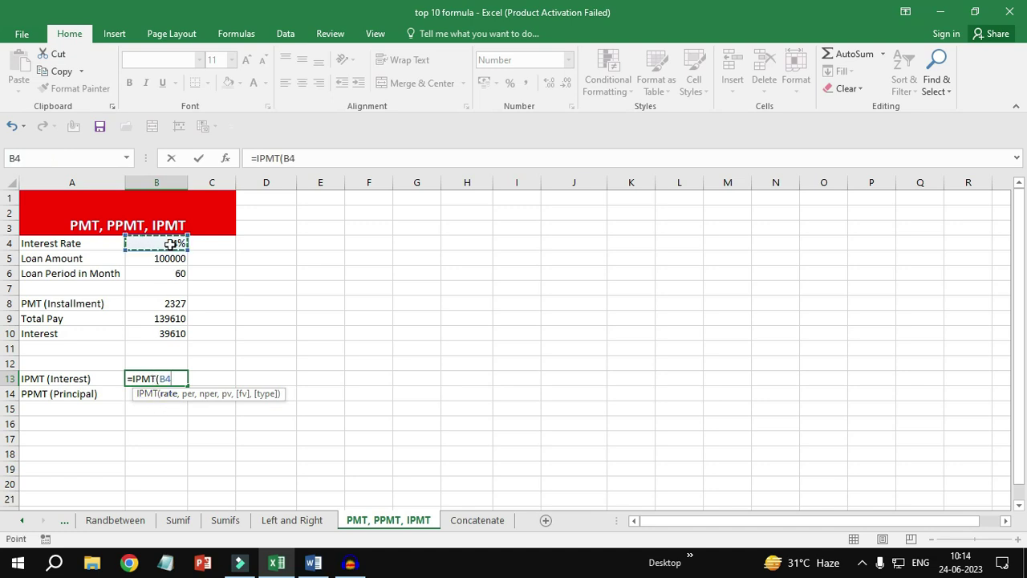
{"action": "type", "text": "/12,"}
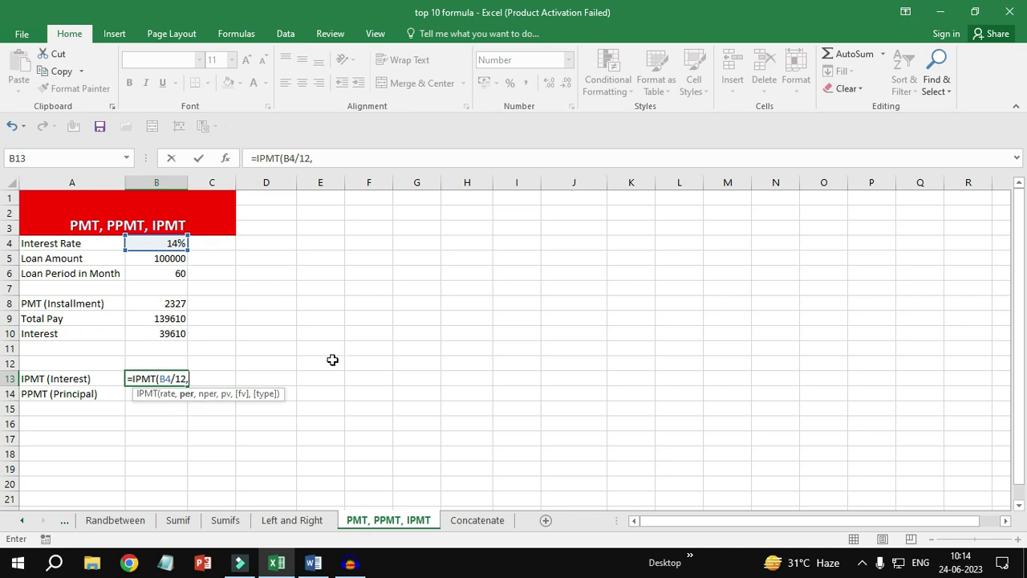
{"action": "type", "text": "1,"}
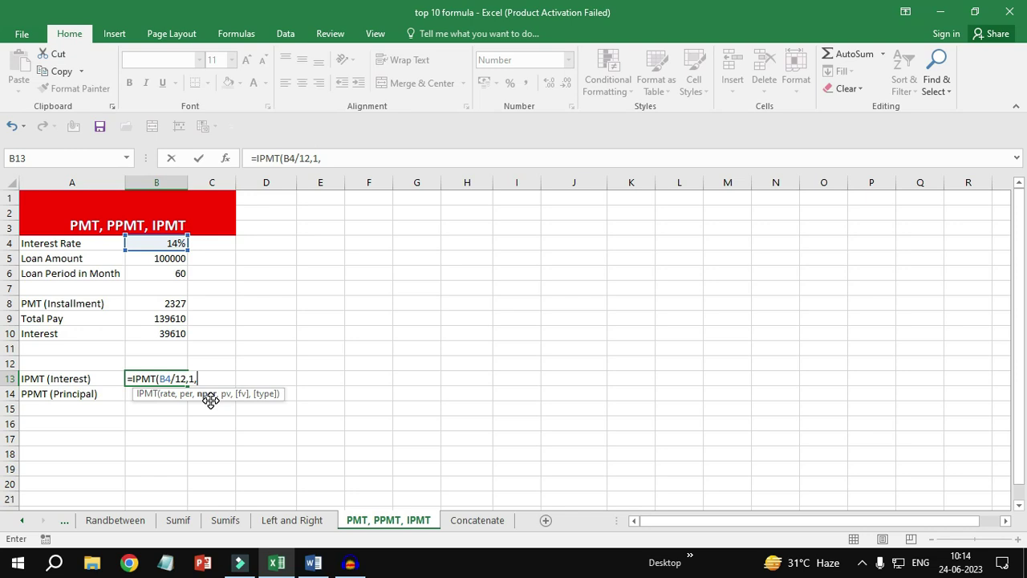
{"action": "left_click", "coordinate": [171, 274]}
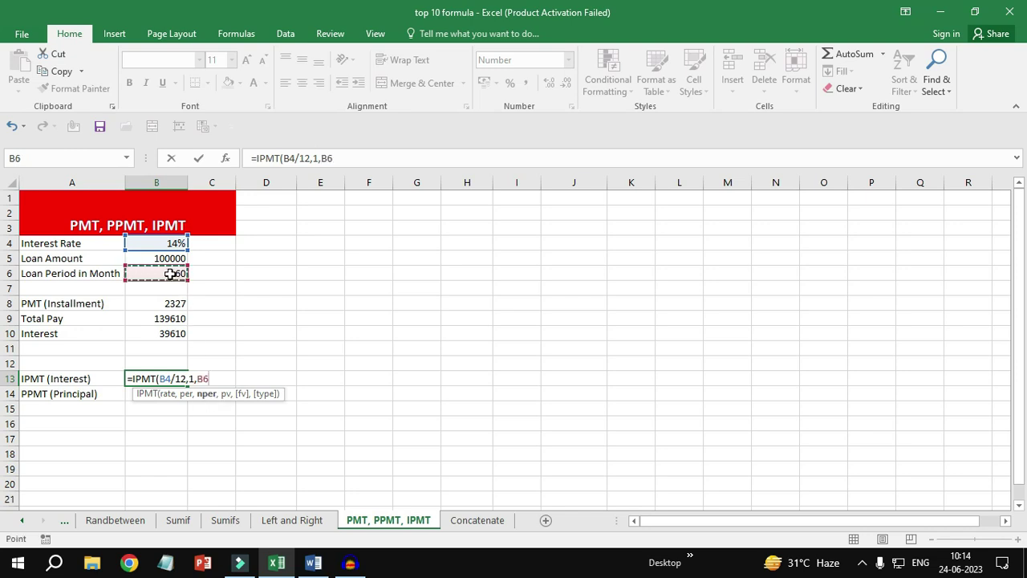
{"action": "type", "text": ","}
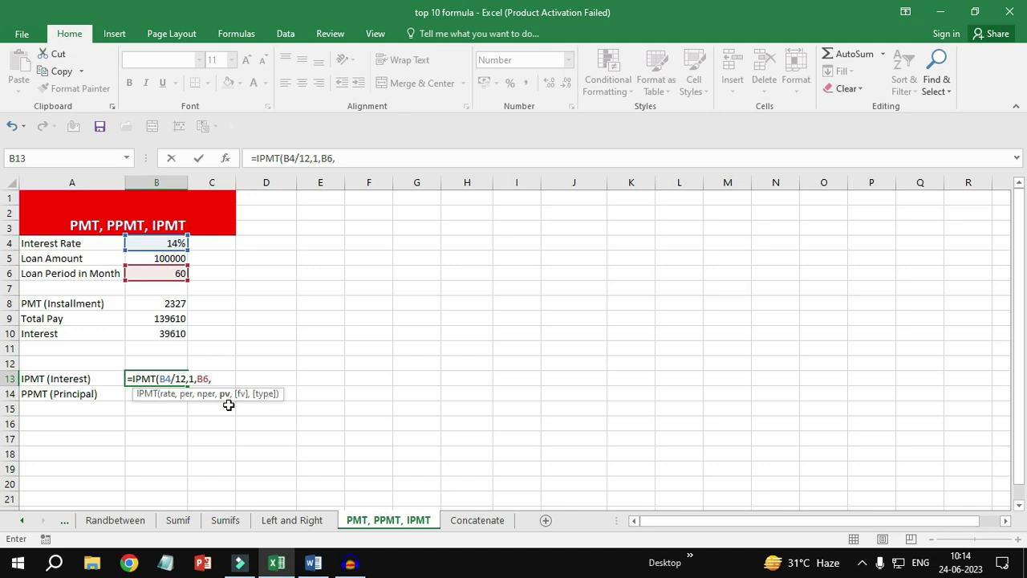
{"action": "left_click", "coordinate": [170, 258]}
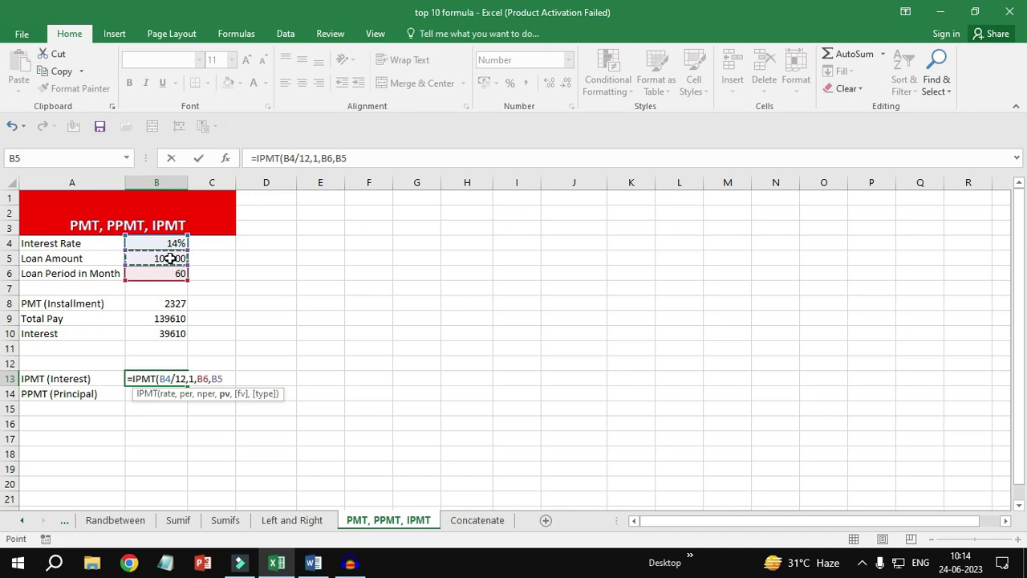
{"action": "type", "text": ")"}
{"action": "key", "text": "Return"}
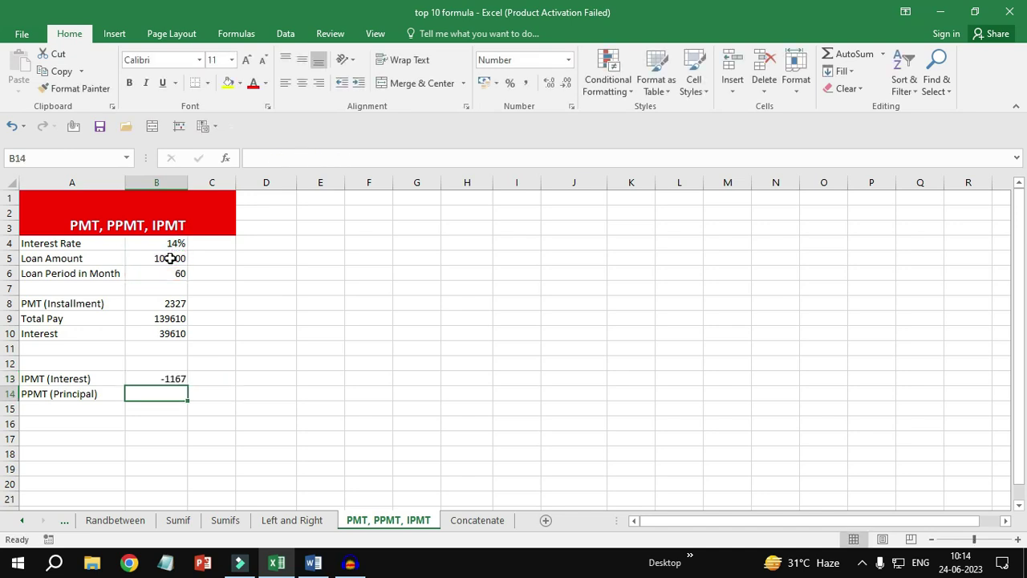
Step: Make the interest in B13 positive by changing its formula to =-IPMT(B4/12,1,B6,B5)
{"action": "left_click", "coordinate": [167, 379]}
{"action": "double_click", "coordinate": [168, 379]}
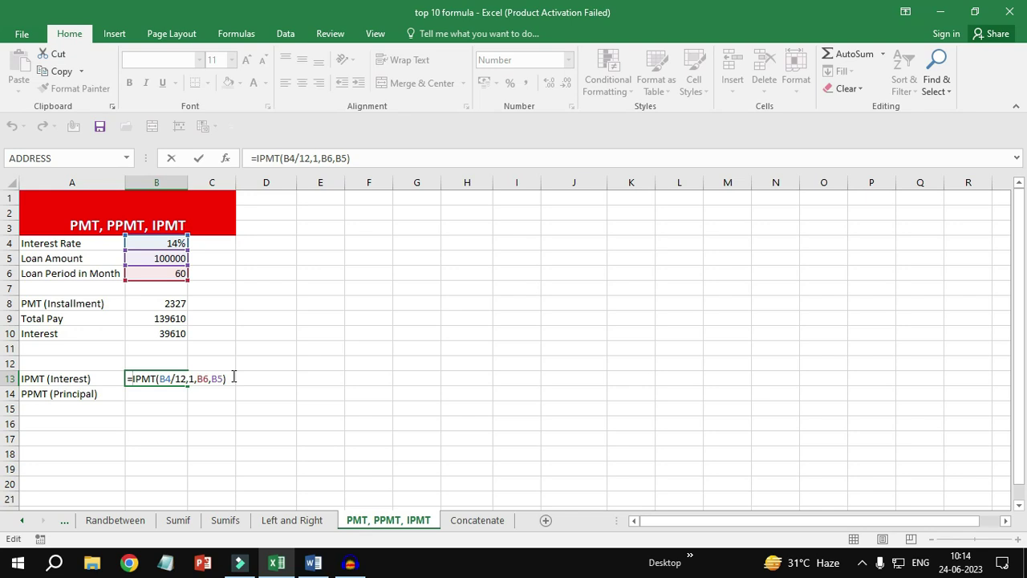
{"action": "key", "text": "Return"}
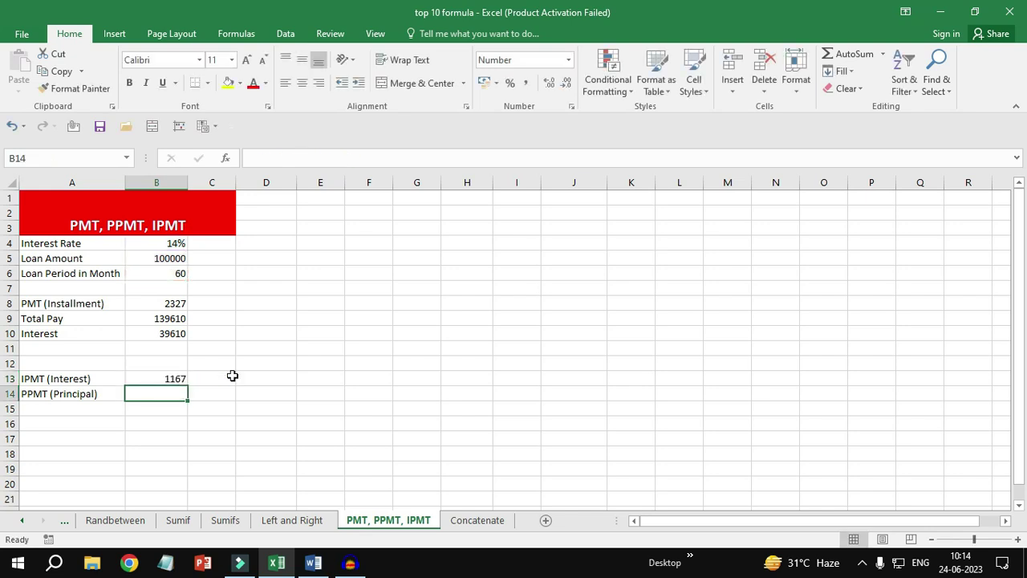
{"action": "left_click", "coordinate": [169, 380]}
{"action": "left_click", "coordinate": [162, 302]}
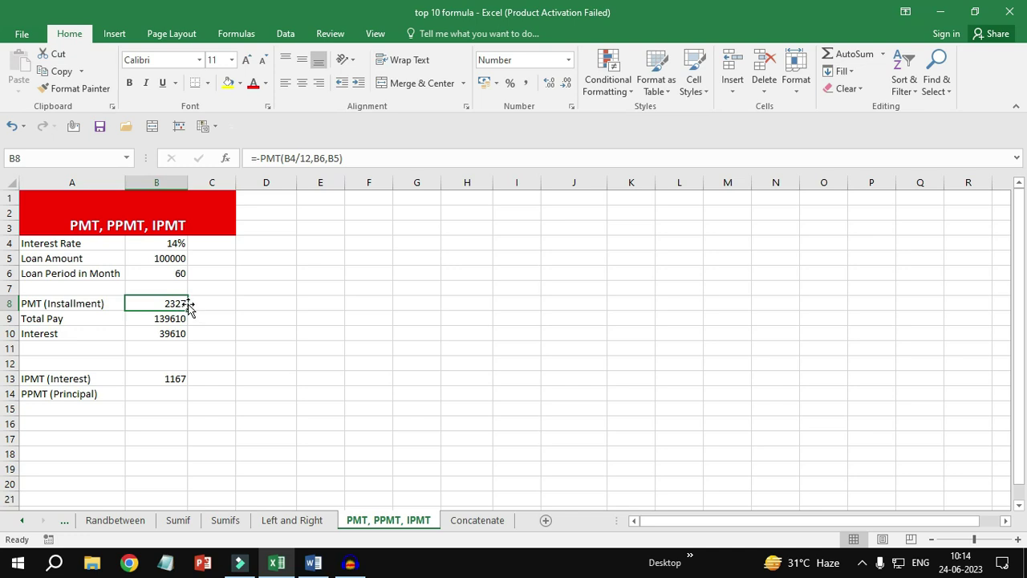
{"action": "left_click", "coordinate": [165, 379]}
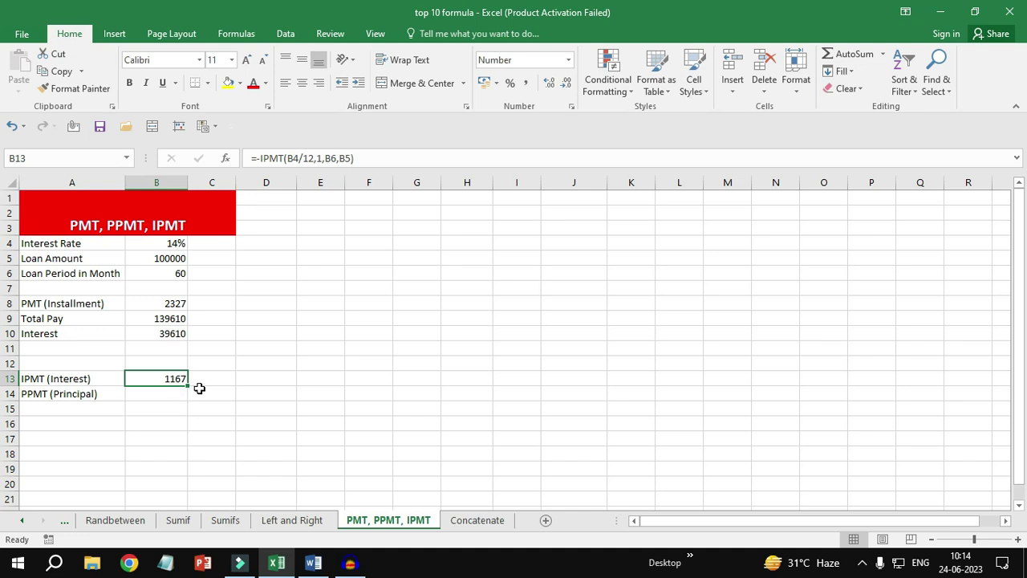
{"action": "left_click", "coordinate": [179, 300]}
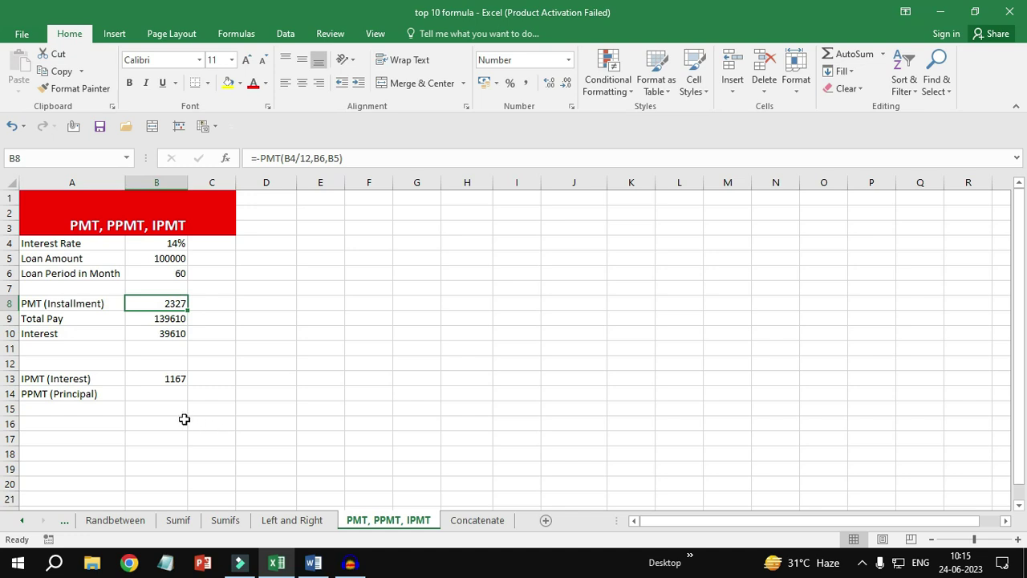
Step: Build the formula =PPMT(B4/12,1,B6,B5) in B14 for the principal part of the first installment
{"action": "left_click", "coordinate": [167, 394]}
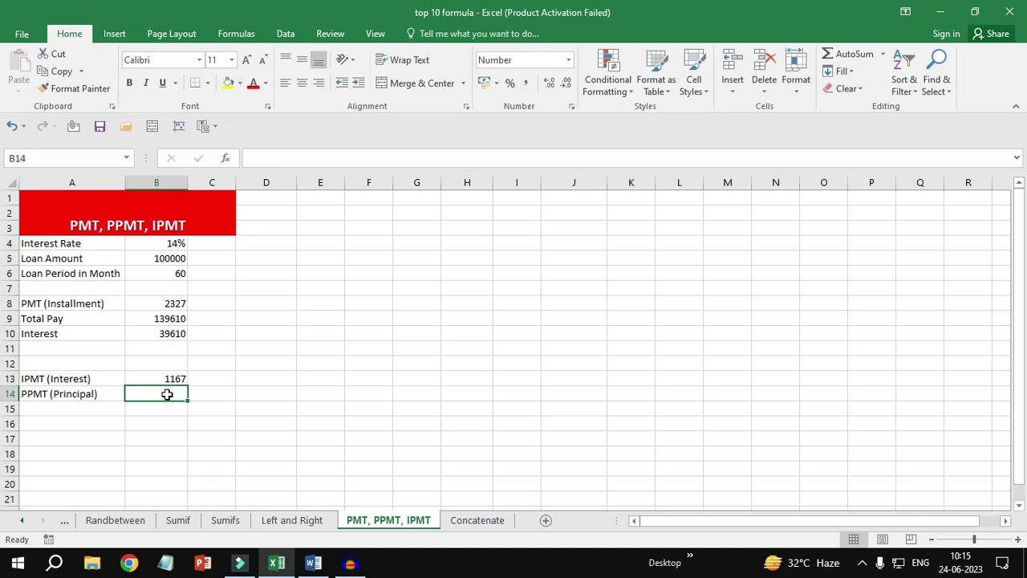
{"action": "type", "text": "="}
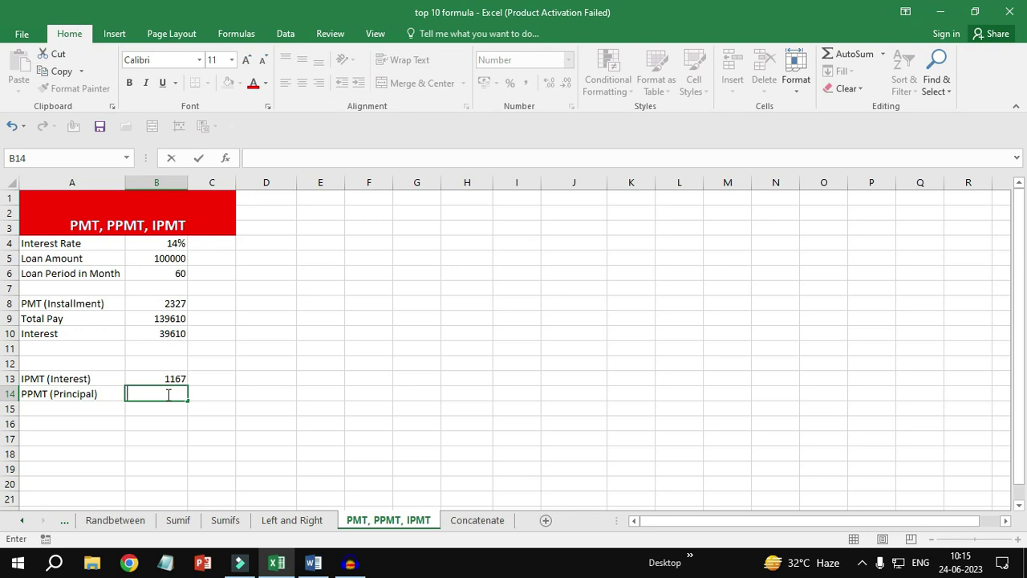
{"action": "type", "text": "=ppmt"}
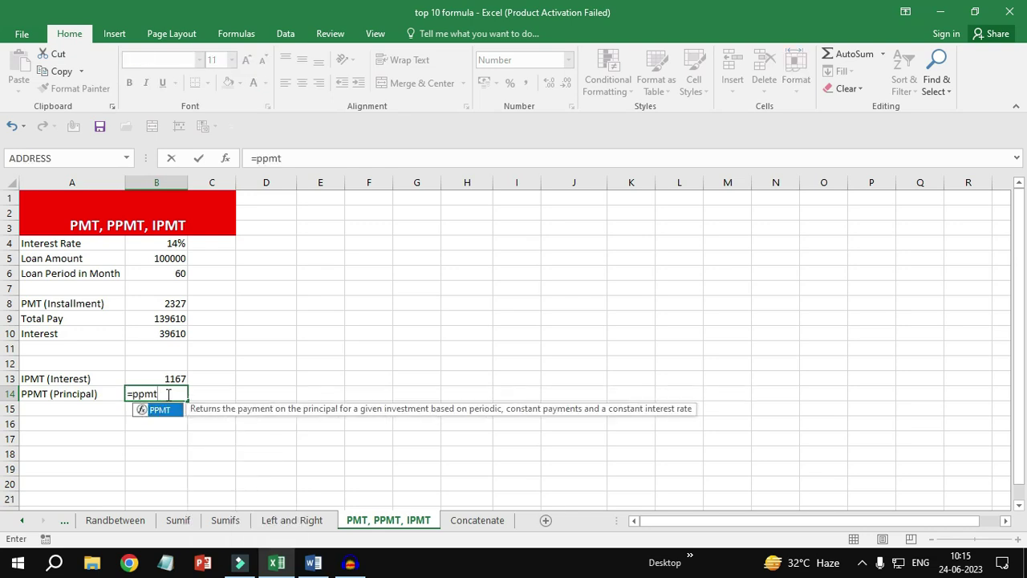
{"action": "key", "text": "Tab"}
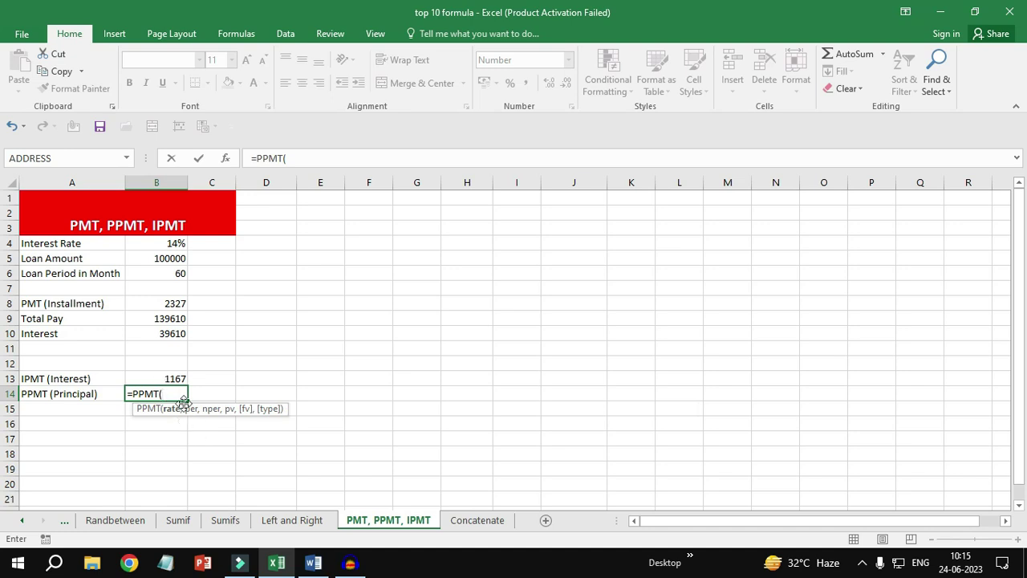
{"action": "left_click", "coordinate": [168, 240]}
{"action": "type", "text": "/12,"}
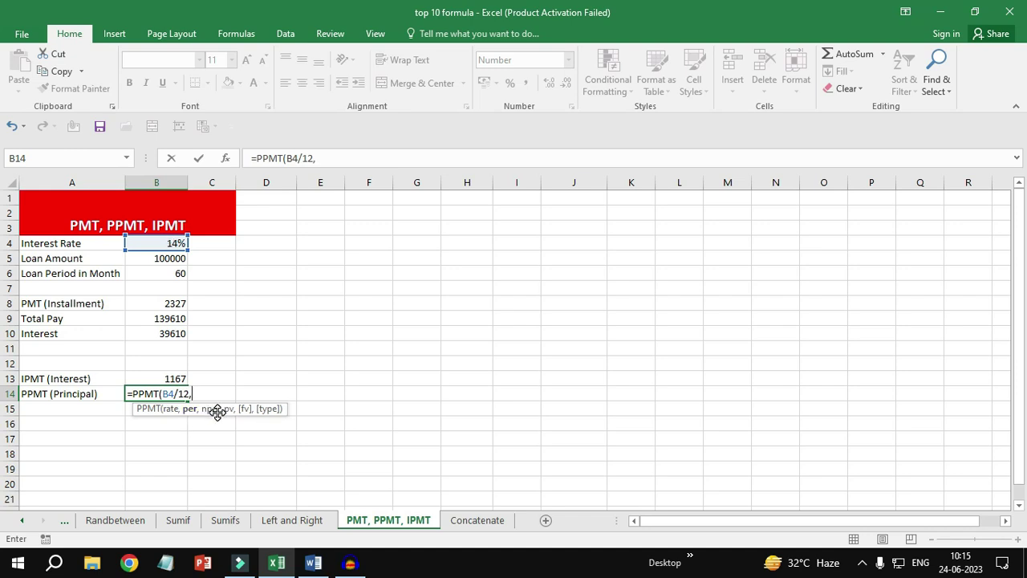
{"action": "type", "text": "1,"}
{"action": "left_click", "coordinate": [171, 274]}
{"action": "type", "text": ","}
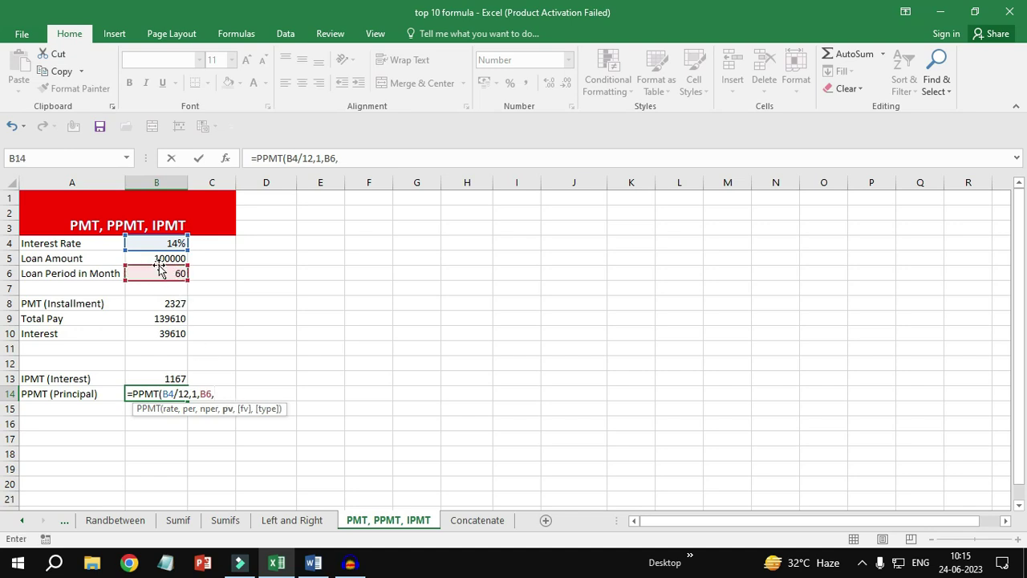
{"action": "left_click", "coordinate": [159, 256]}
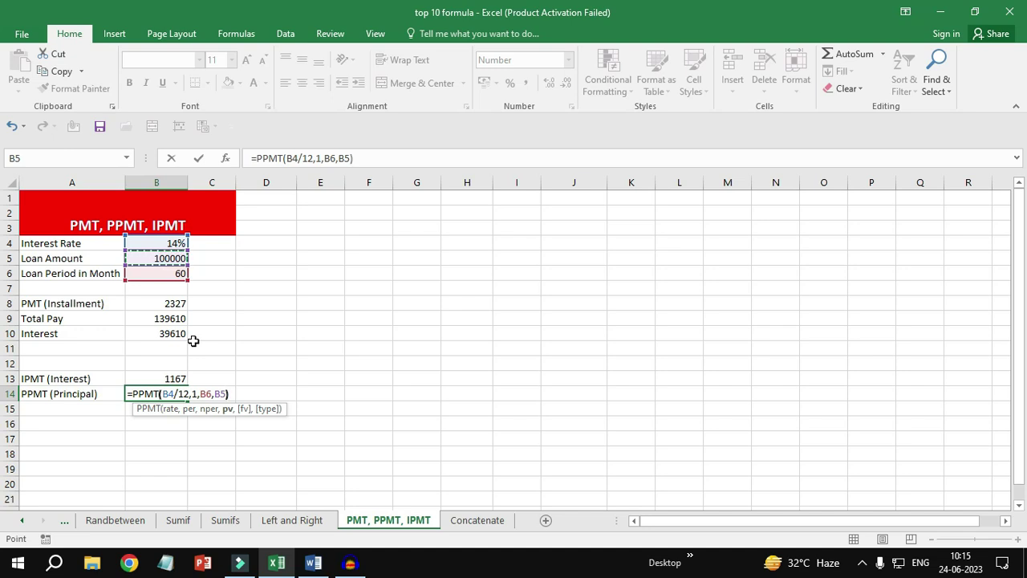
{"action": "type", "text": ")"}
Step: Make the principal in B14 positive by changing its formula to =-PPMT(B4/12,1,B6,B5)
{"action": "left_click", "coordinate": [133, 394]}
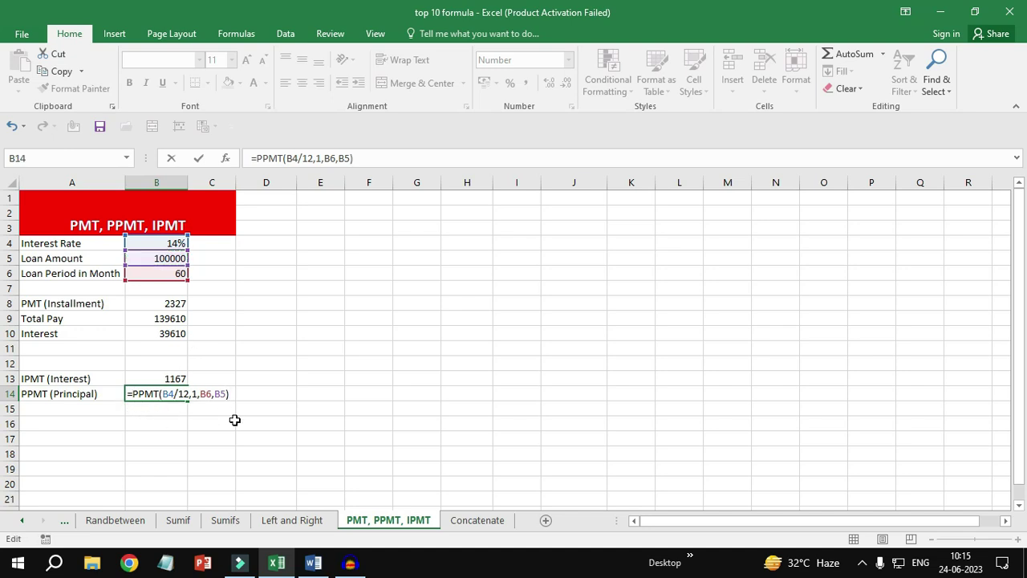
{"action": "type", "text": "-"}
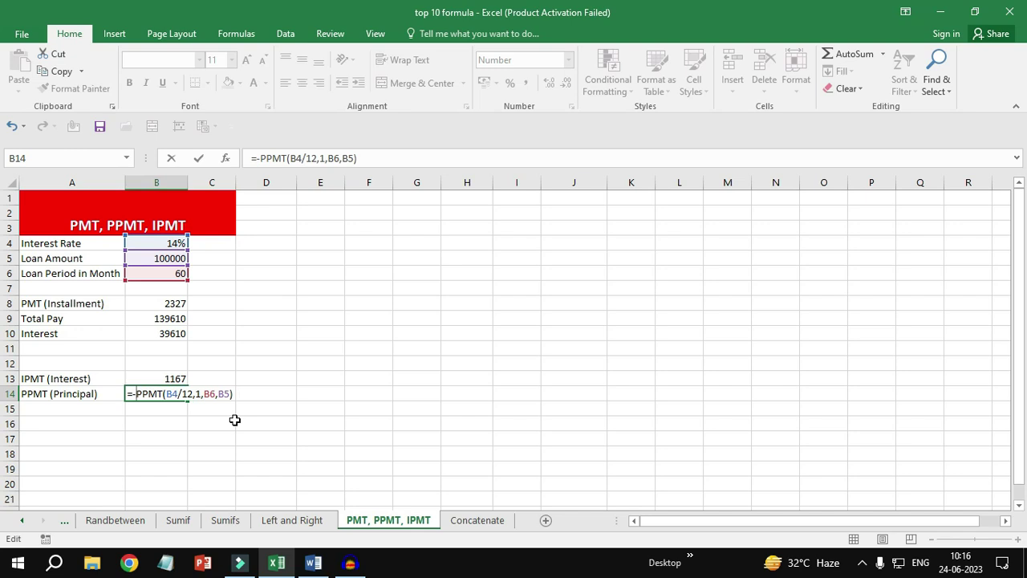
{"action": "key", "text": "Return"}
{"action": "key", "text": "Up"}
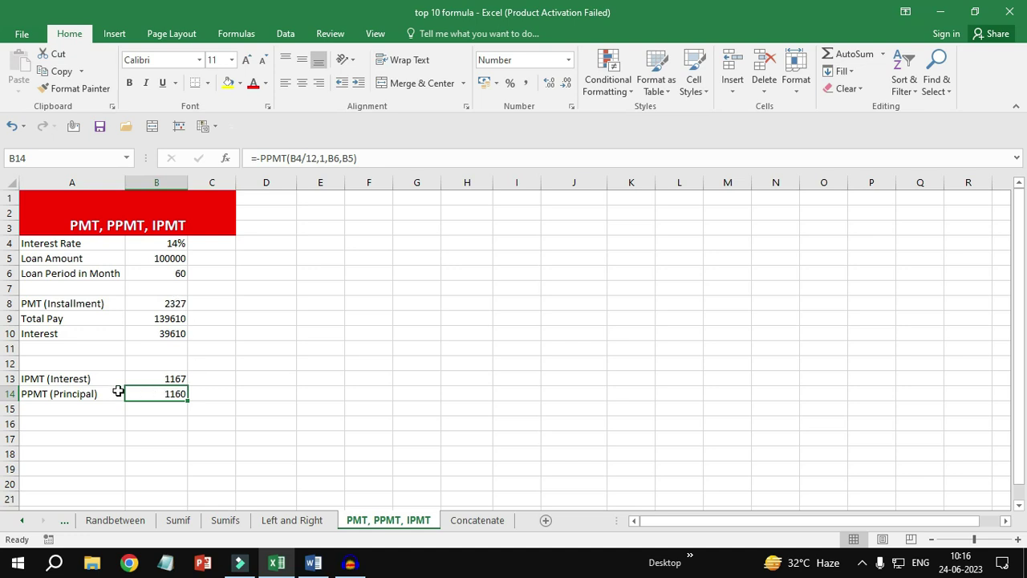
{"action": "left_click", "coordinate": [158, 379]}
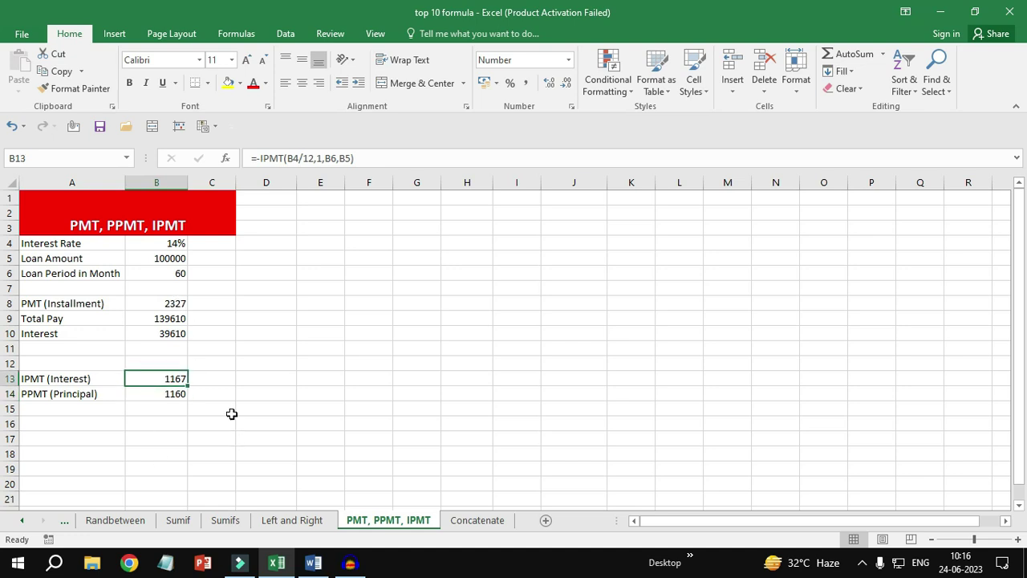
{"action": "left_click", "coordinate": [147, 393]}
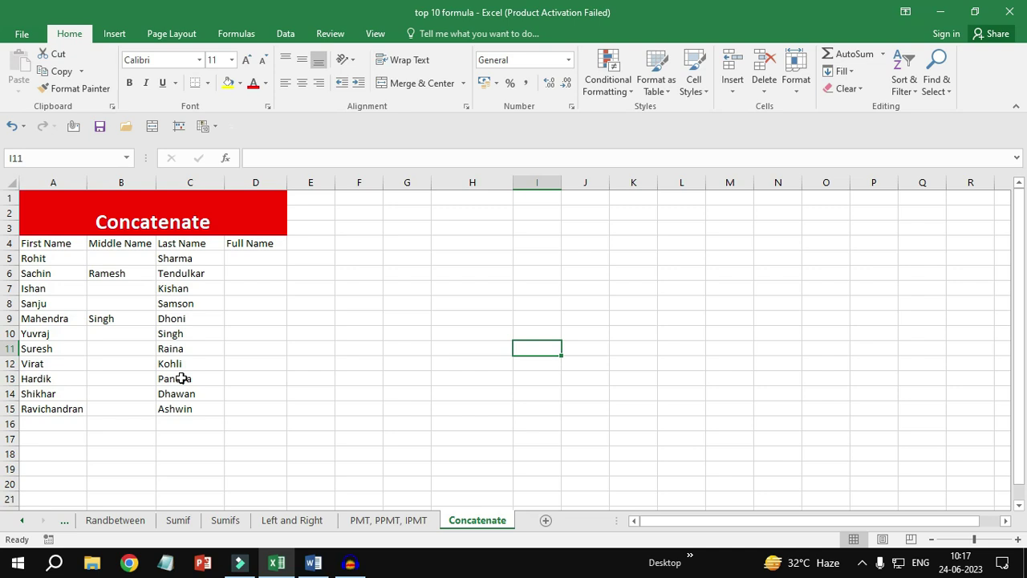
Step: On the Concatenate sheet, enter =CONCATENATE(A5," ",C5) in D5 to join the first and last names with a space
{"action": "left_click", "coordinate": [252, 257]}
{"action": "type", "text": "=conca"}
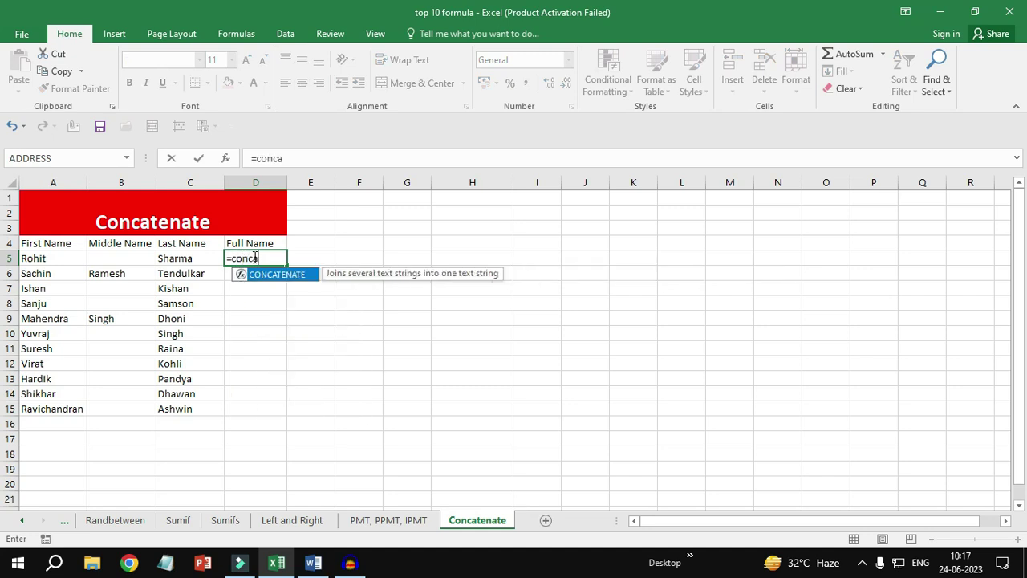
{"action": "key", "text": "Tab"}
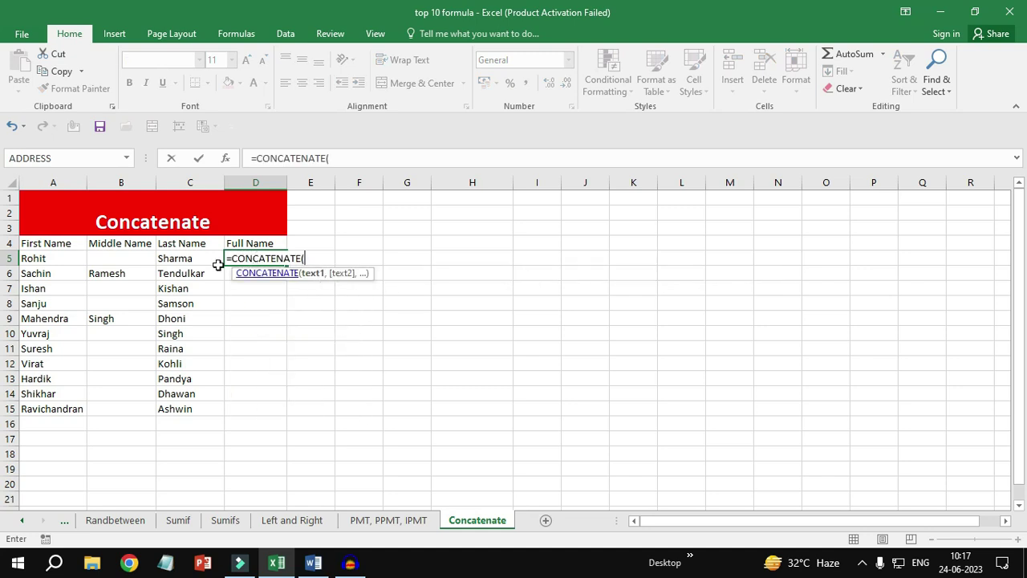
{"action": "left_click", "coordinate": [51, 258]}
{"action": "type", "text": ","}
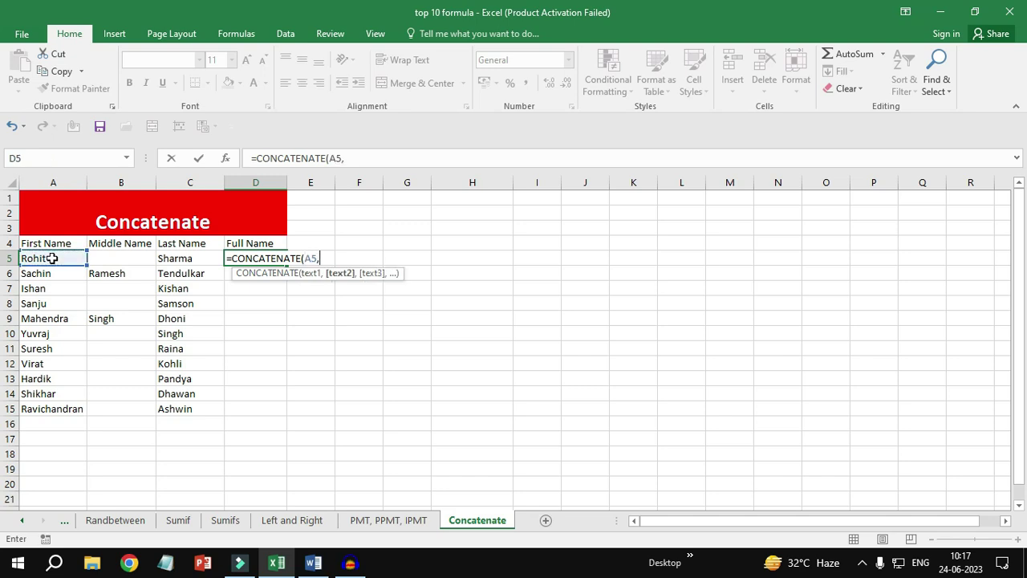
{"action": "type", "text": "\""}
{"action": "type", "text": ","}
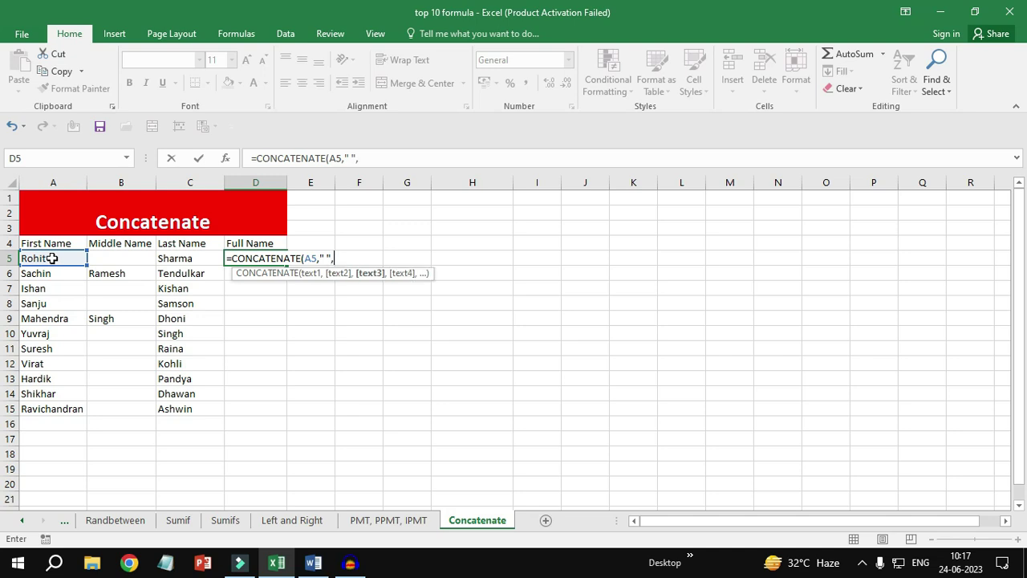
{"action": "left_click", "coordinate": [192, 257]}
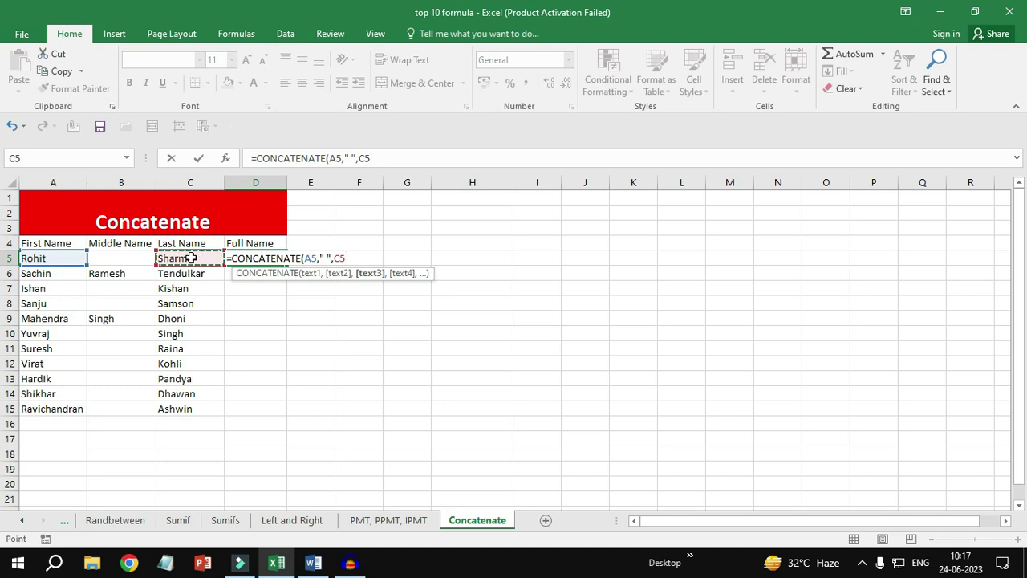
{"action": "type", "text": ")"}
{"action": "key", "text": "Return"}
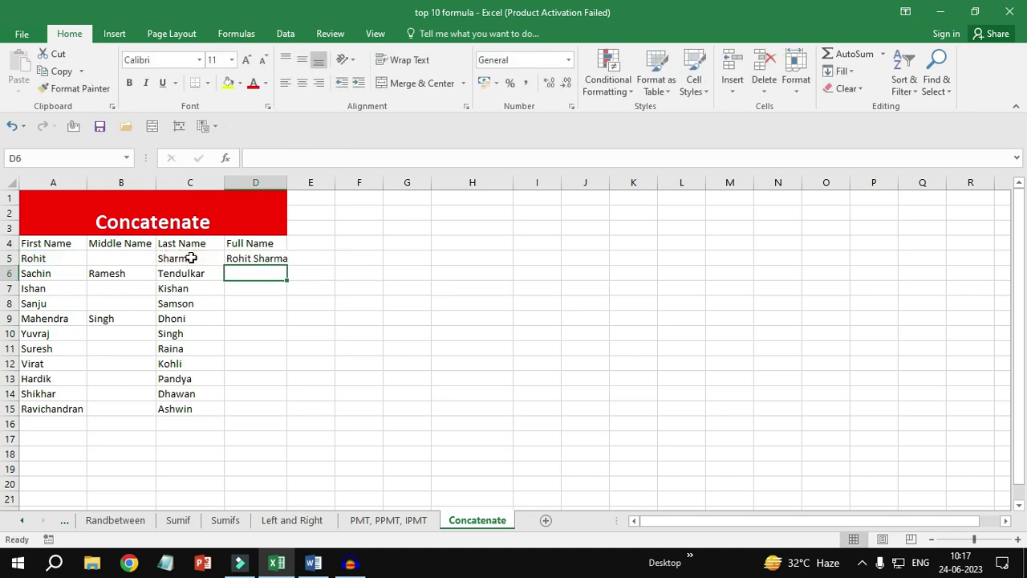
Step: Compare the name parts in rows 5 and 6 to see which row has a middle name
{"action": "left_click", "coordinate": [267, 258]}
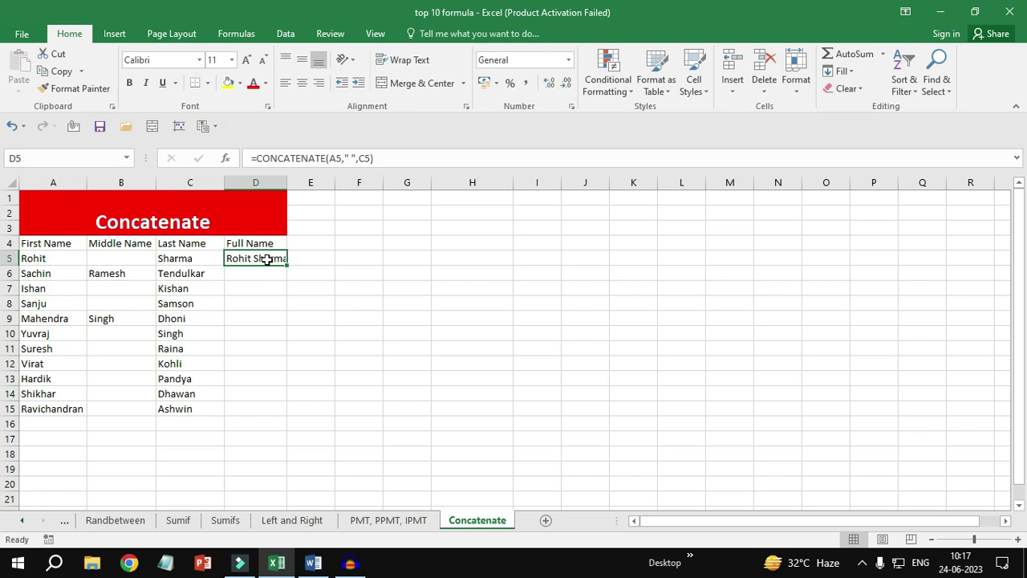
{"action": "left_click", "coordinate": [71, 274]}
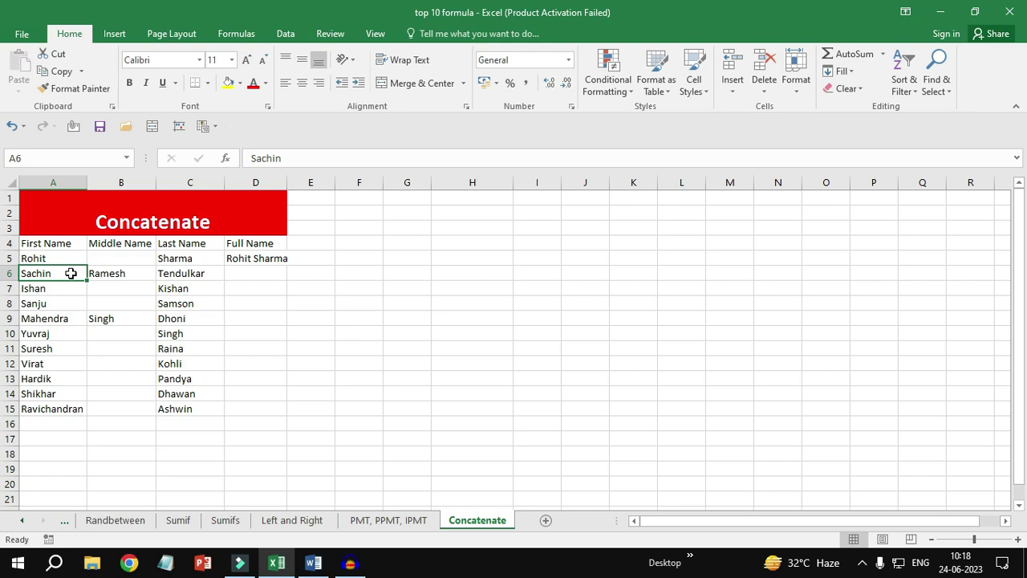
{"action": "left_click", "coordinate": [121, 275]}
{"action": "left_click", "coordinate": [168, 274]}
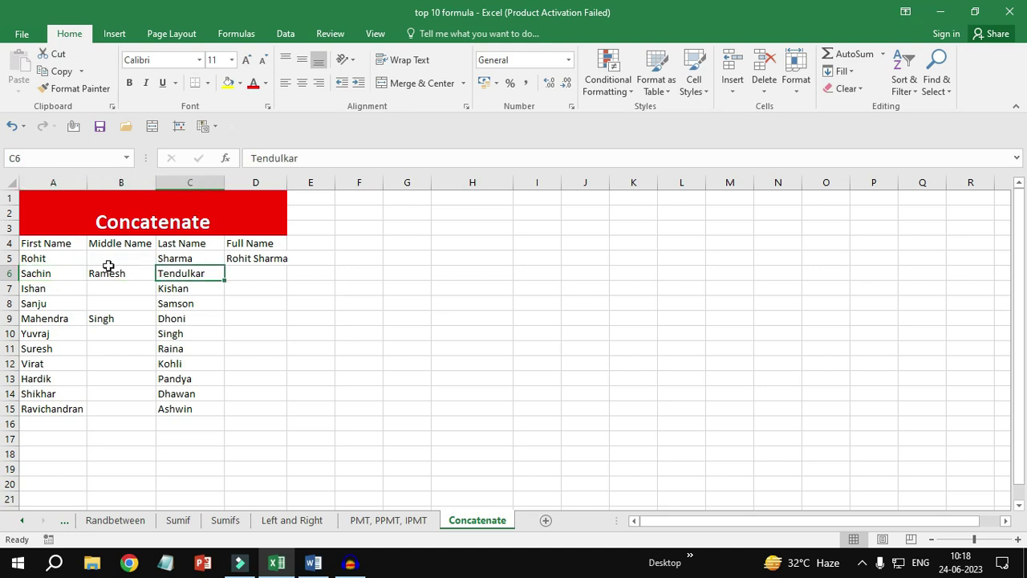
{"action": "left_click", "coordinate": [69, 258]}
{"action": "left_click", "coordinate": [166, 261]}
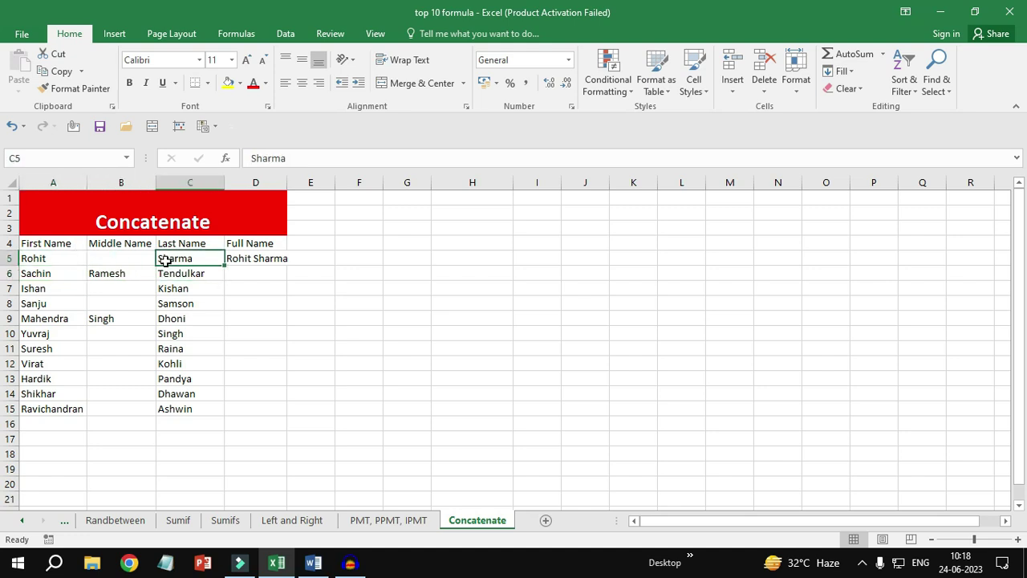
{"action": "left_click", "coordinate": [46, 275]}
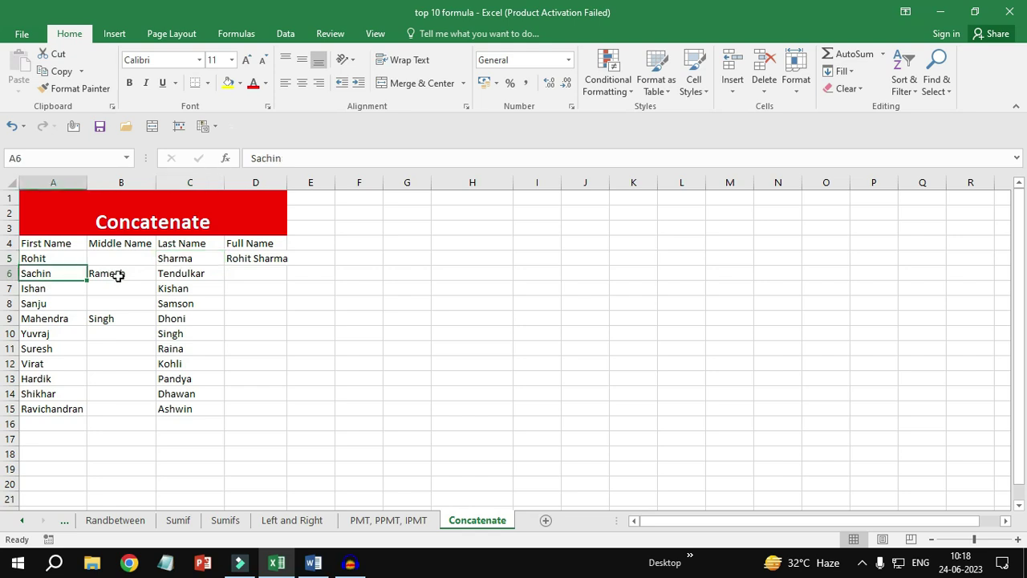
{"action": "left_click", "coordinate": [117, 274]}
{"action": "left_click", "coordinate": [187, 277]}
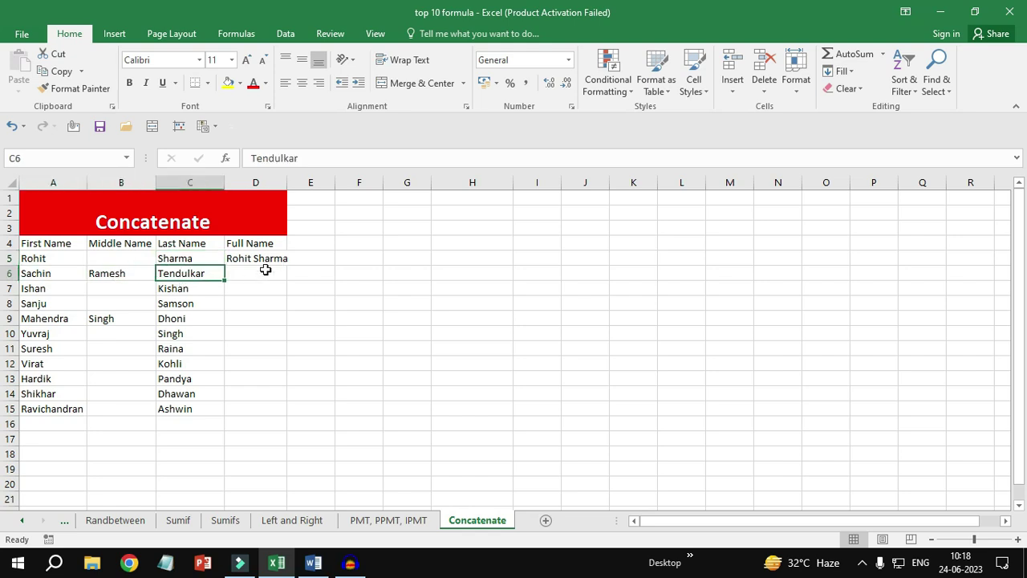
Step: Enter =CONCATENATE(A6," ",B6," ",C6) in D6 to join the first, middle and last names with spaces
{"action": "left_click", "coordinate": [261, 273]}
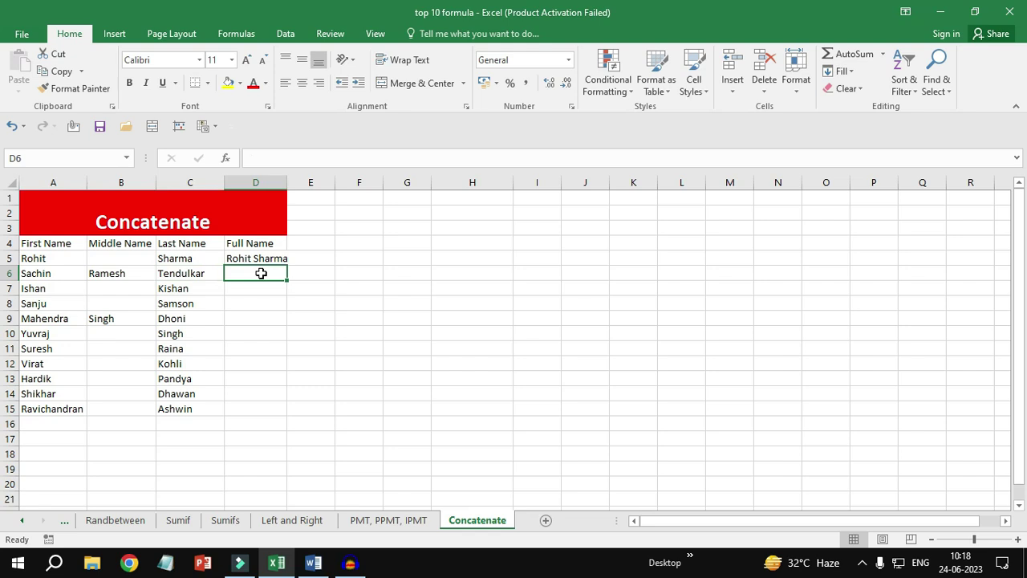
{"action": "type", "text": "=con"}
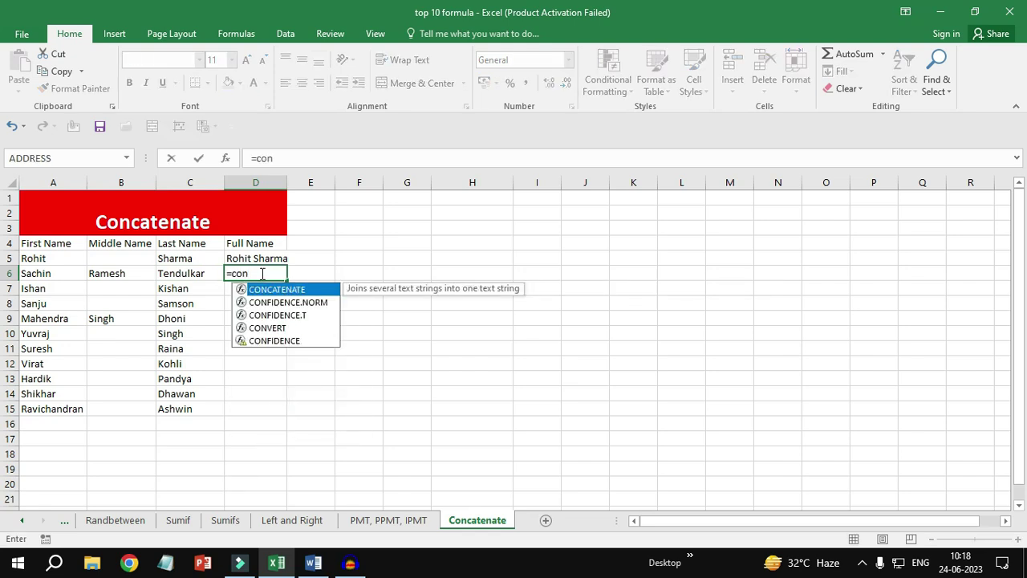
{"action": "key", "text": "Tab"}
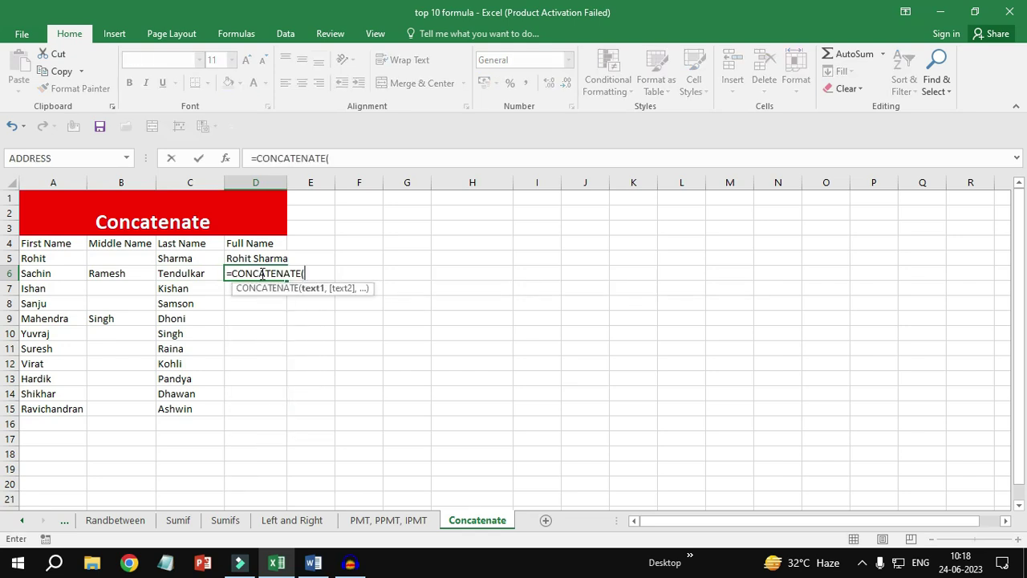
{"action": "left_click", "coordinate": [57, 273]}
{"action": "type", "text": ","}
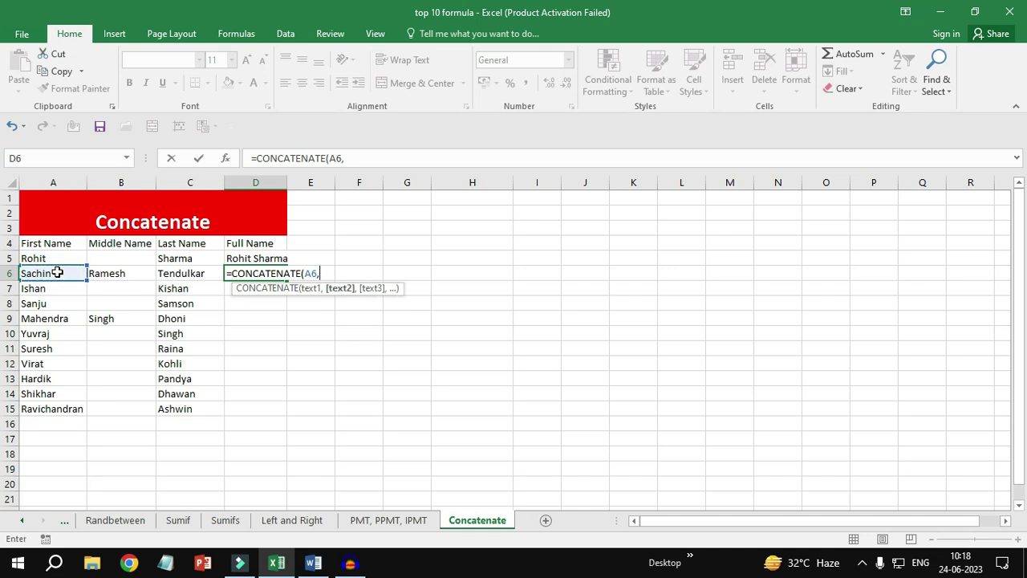
{"action": "type", "text": "\" \","}
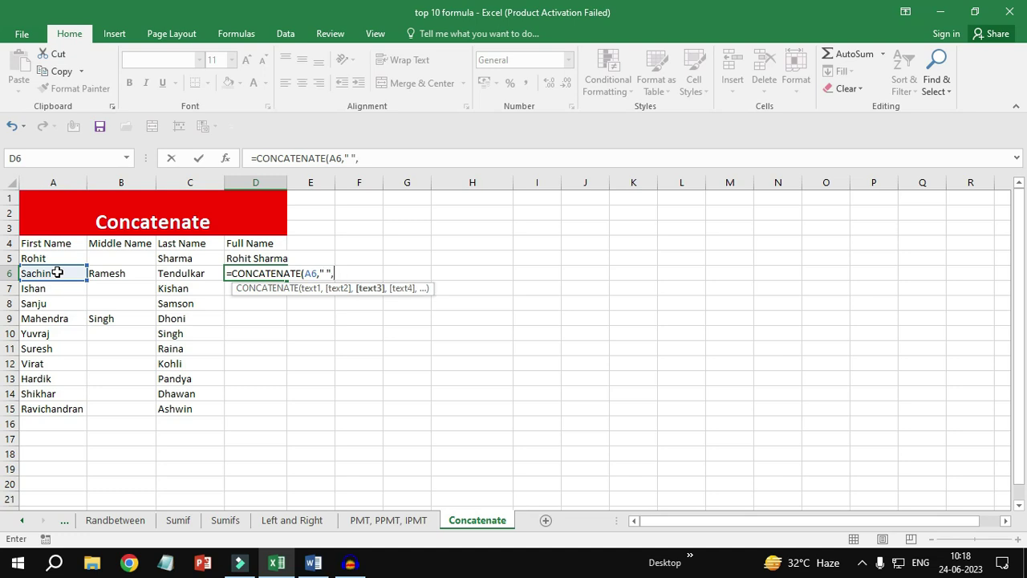
{"action": "left_click", "coordinate": [120, 274]}
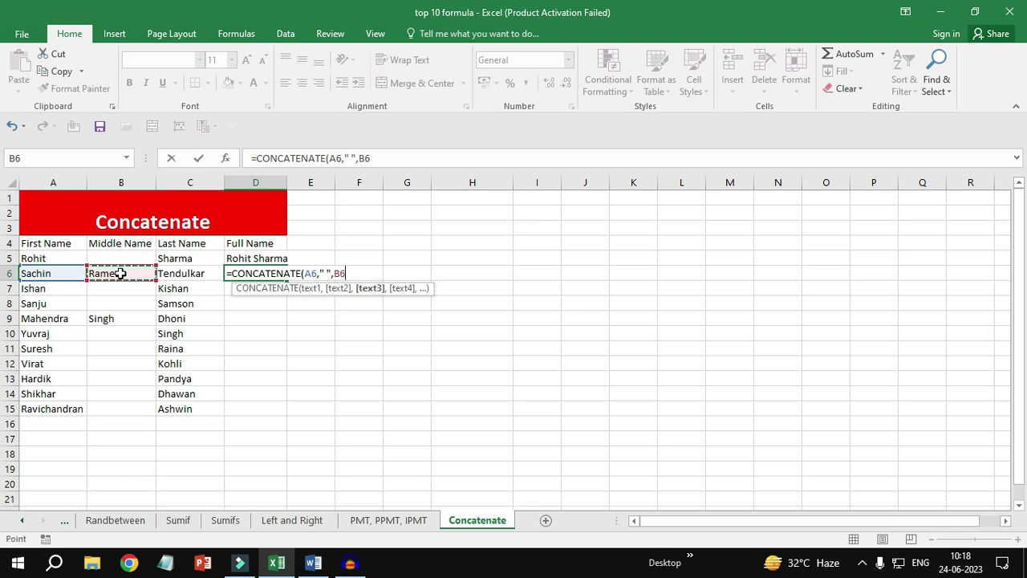
{"action": "type", "text": ",\""}
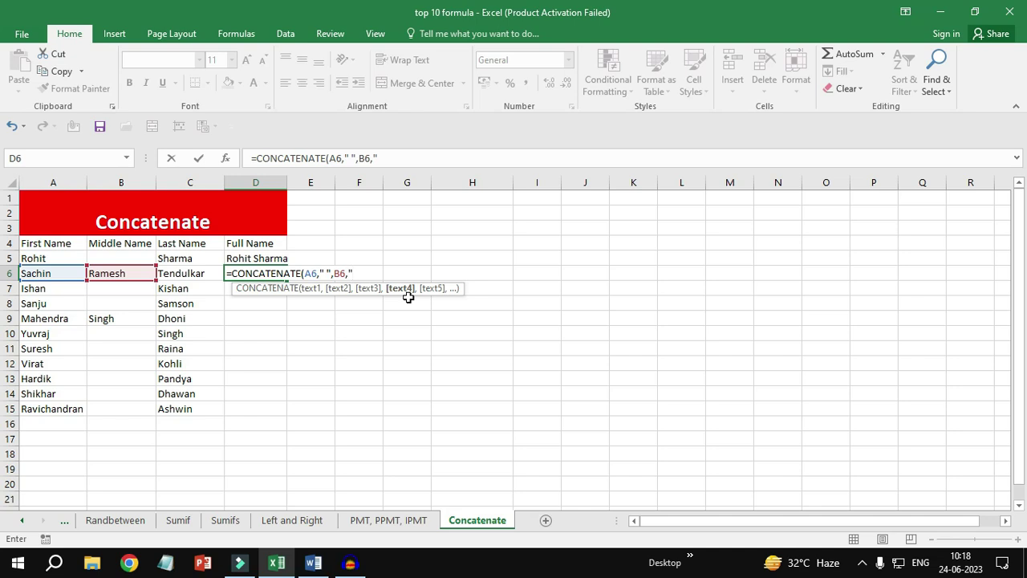
{"action": "type", "text": " \","}
{"action": "left_click", "coordinate": [183, 274]}
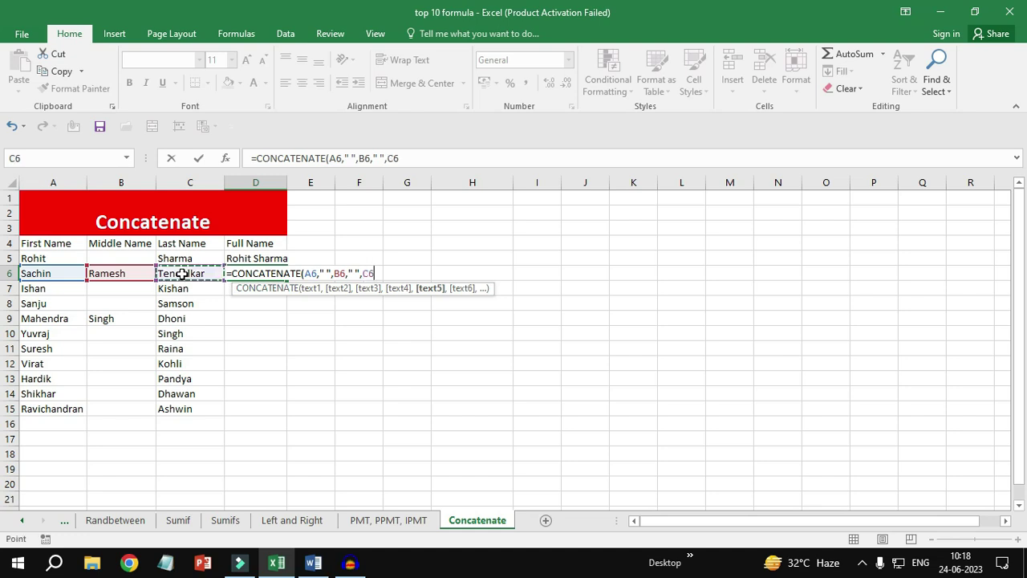
{"action": "type", "text": ")"}
{"action": "key", "text": "Return"}
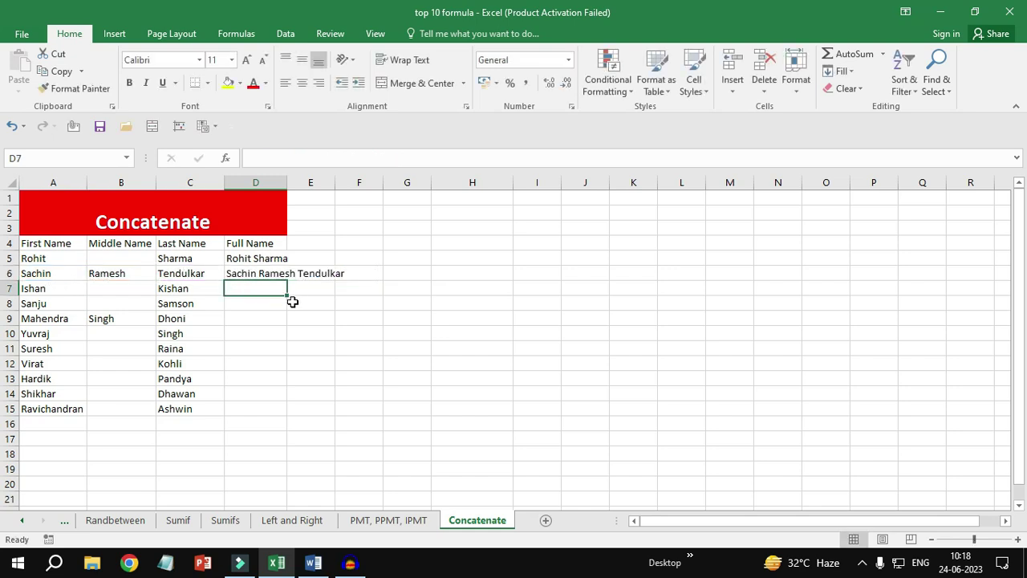
Step: Undo the last change and autofit the Full Name column to its contents
{"action": "key", "text": "ctrl+z"}
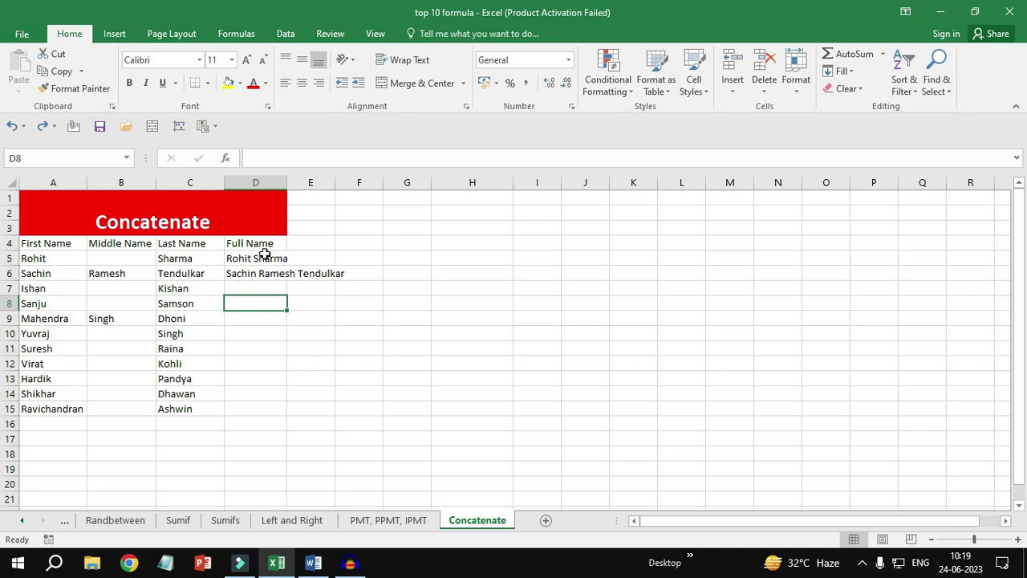
{"action": "double_click", "coordinate": [287, 182]}
{"action": "left_click", "coordinate": [348, 335]}
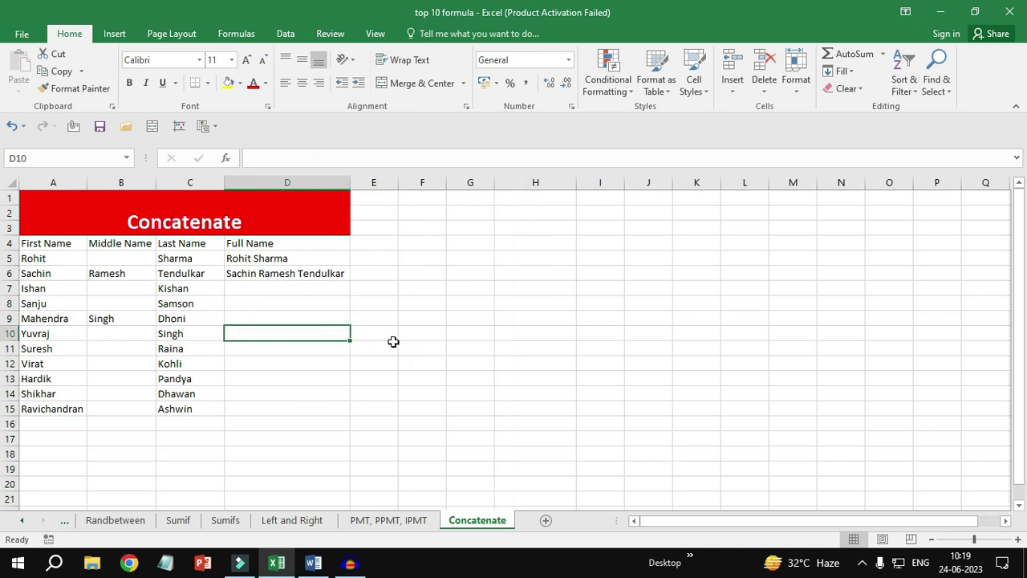
{"action": "left_click", "coordinate": [436, 345]}
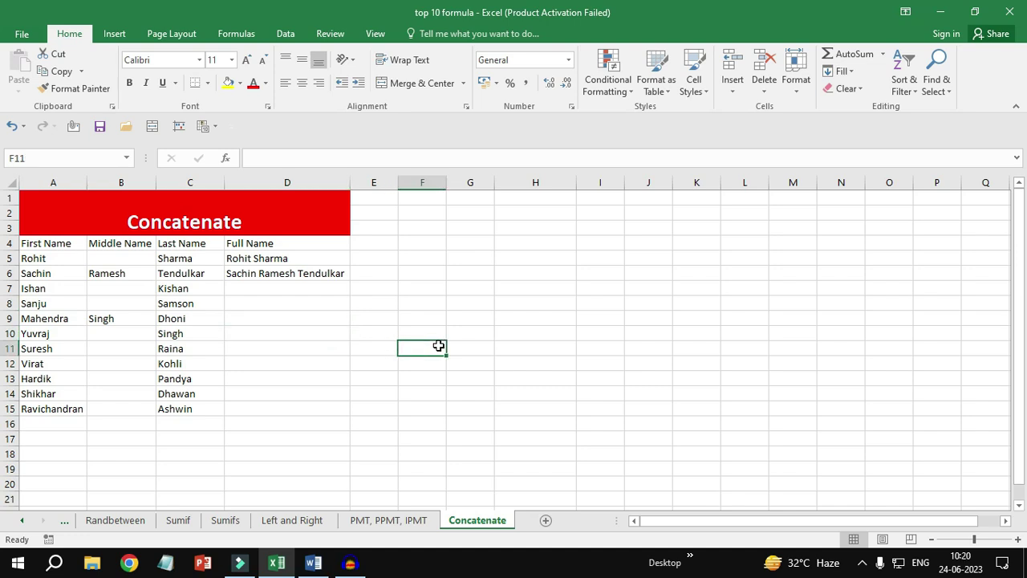